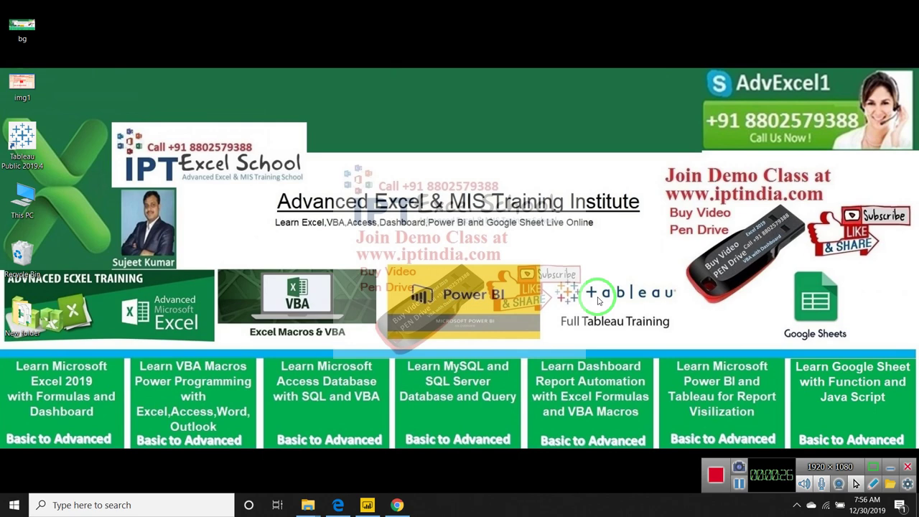
# - Search the Start menu for 'zoo', dismiss the results, and reposition the GoToMeeting Suite window
pyautogui.press('super')
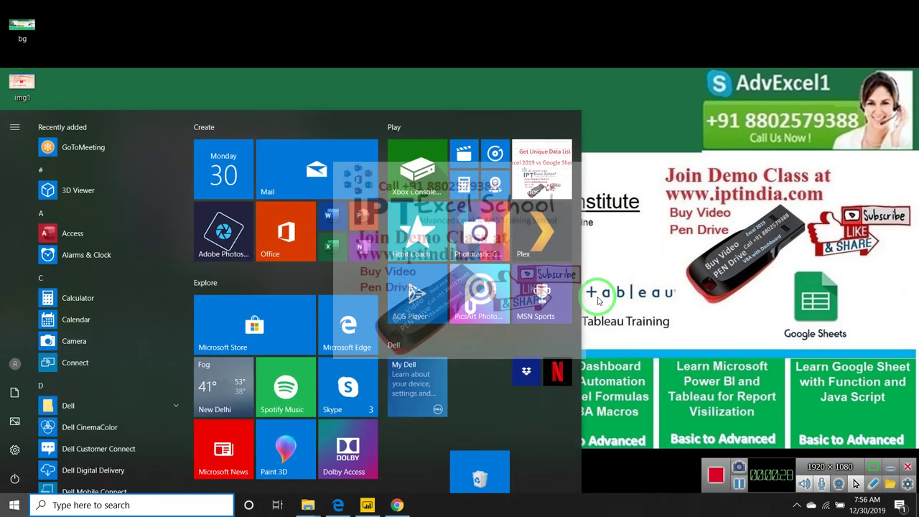
pyautogui.press('super')
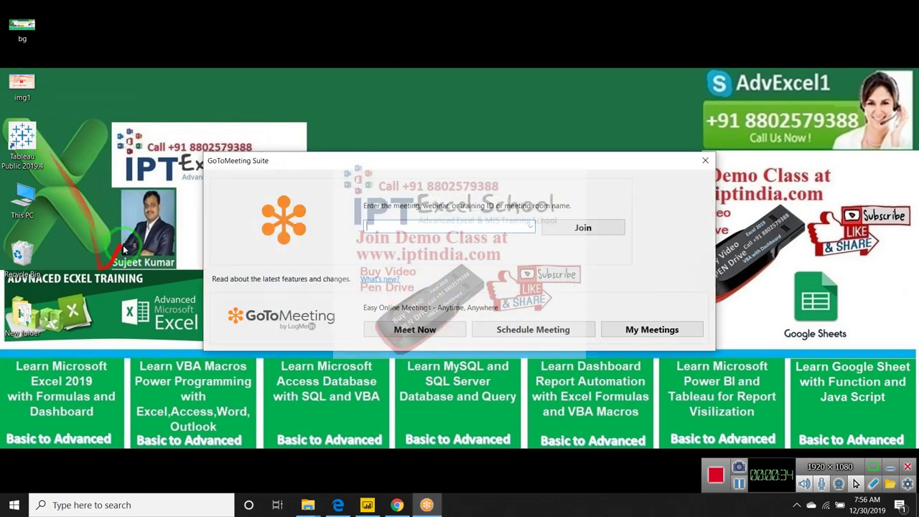
pyautogui.press('super')
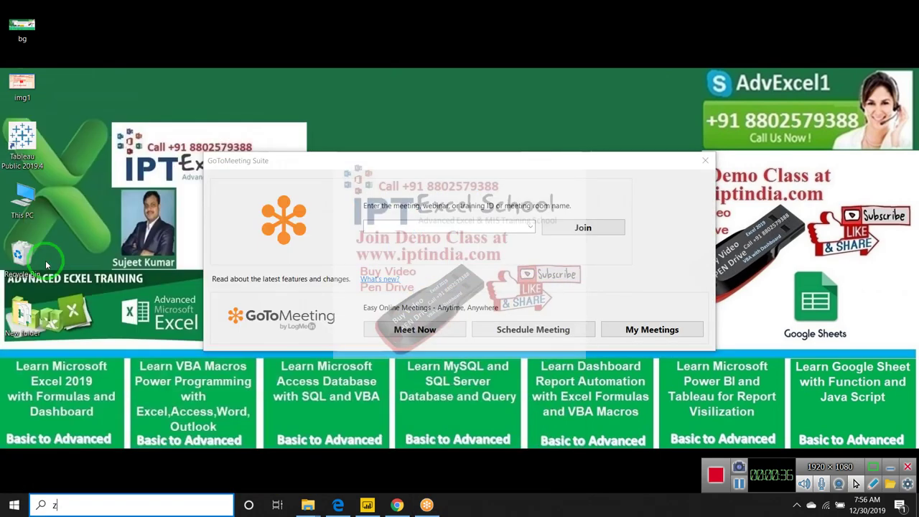
pyautogui.write('zoo')
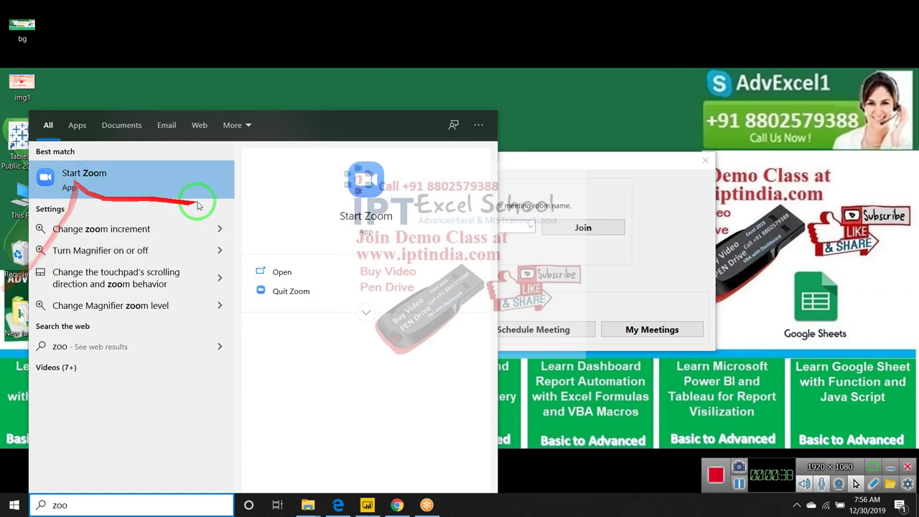
pyautogui.click(553, 275)
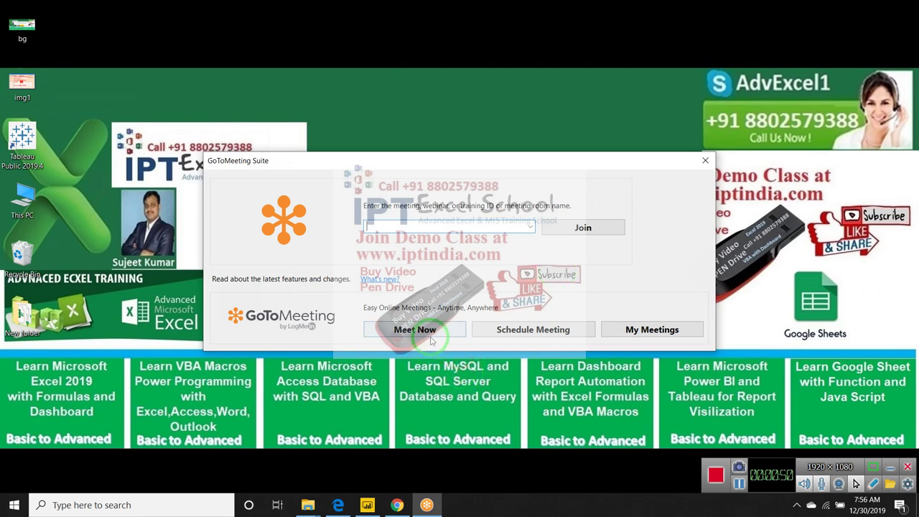
pyautogui.moveTo(427, 340); pyautogui.dragTo(330, 136)
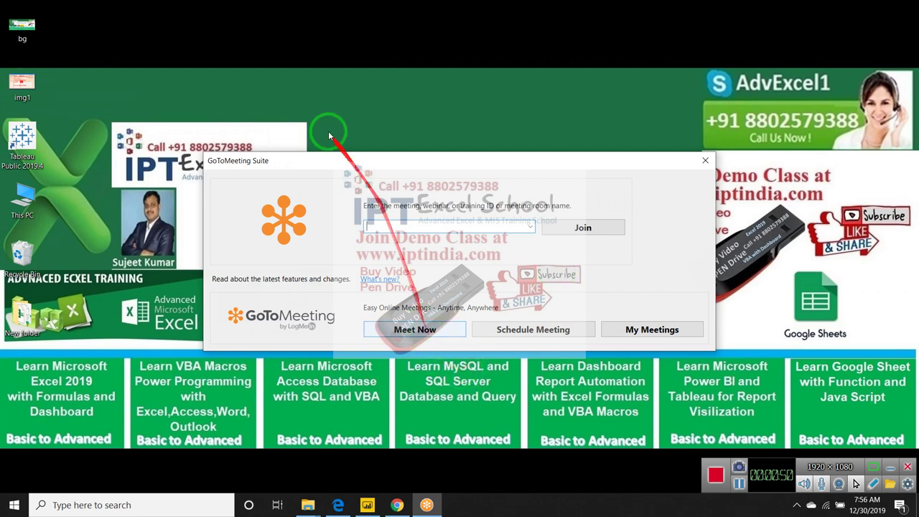
# - Start a Meet Now instant meeting and show the People participant list
pyautogui.click(422, 333)
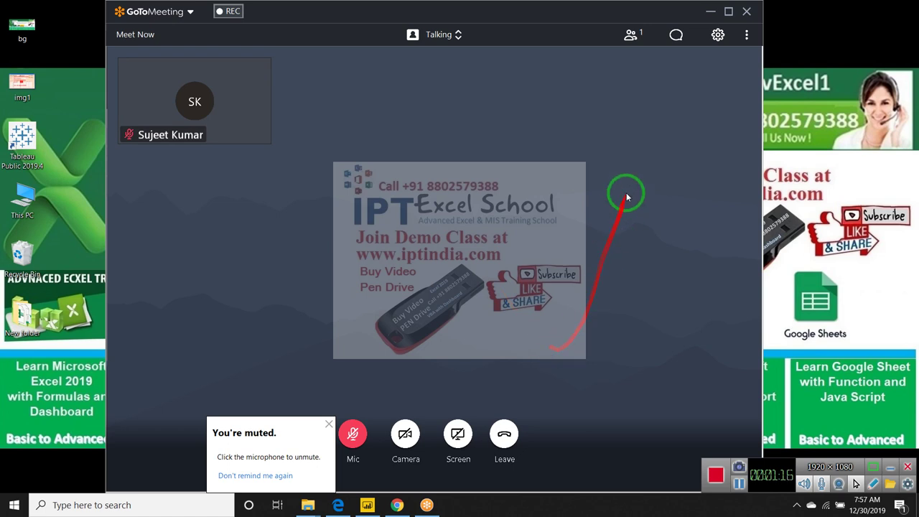
pyautogui.click(632, 38)
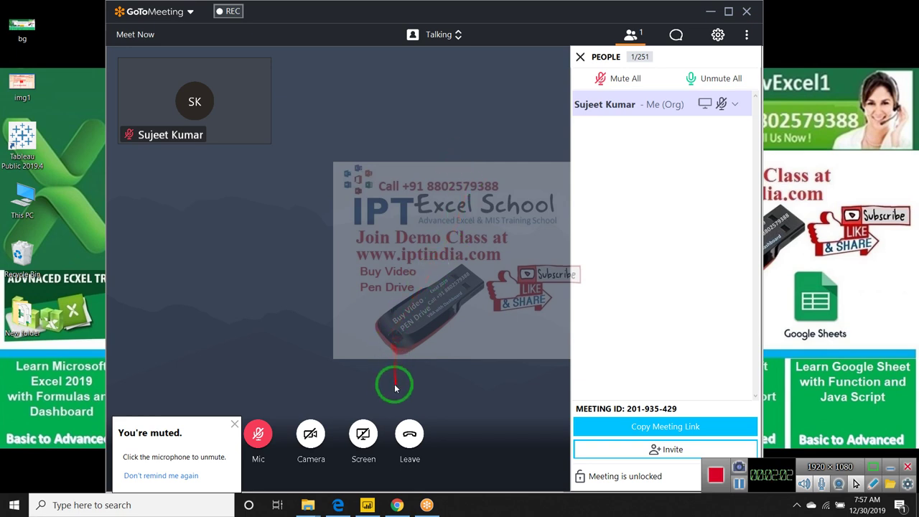
# - Launch GoToMeeting Suite from a 'got' search, join with the meeting ID, then close the launcher
pyautogui.press('super')
pyautogui.write('got')
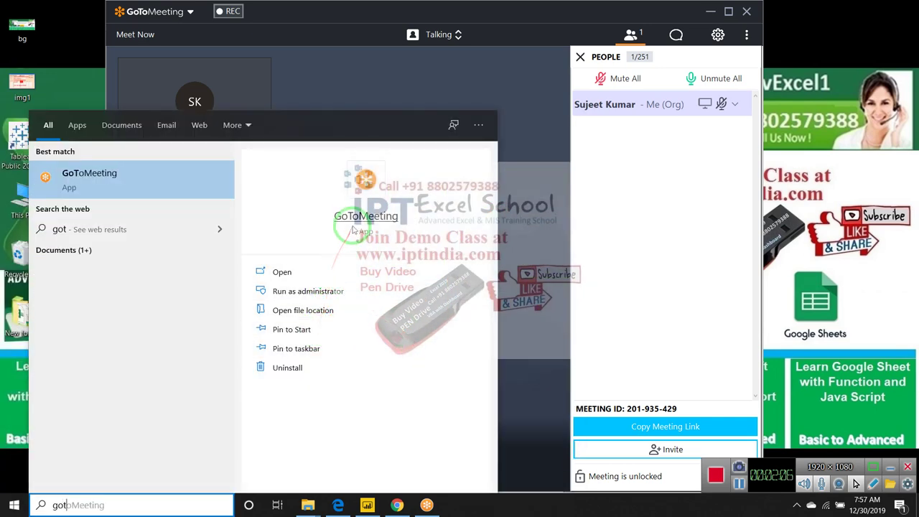
pyautogui.click(354, 224)
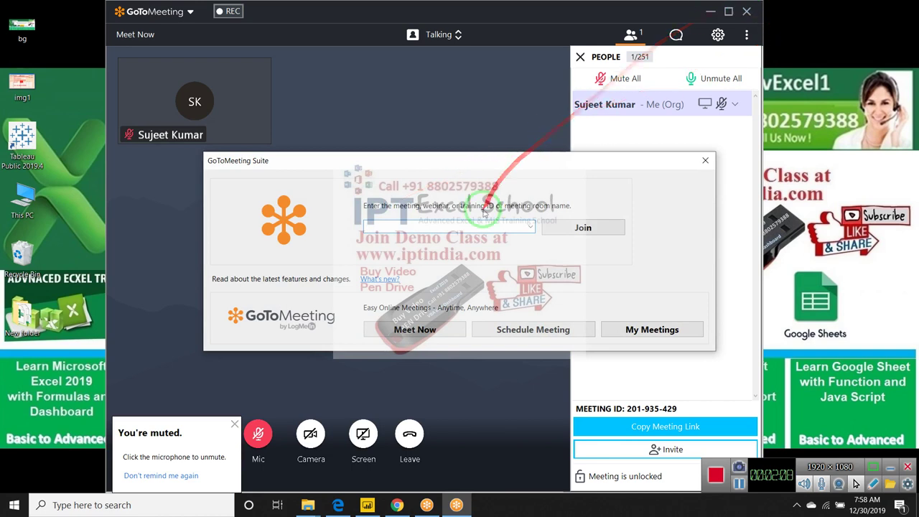
pyautogui.click(468, 223)
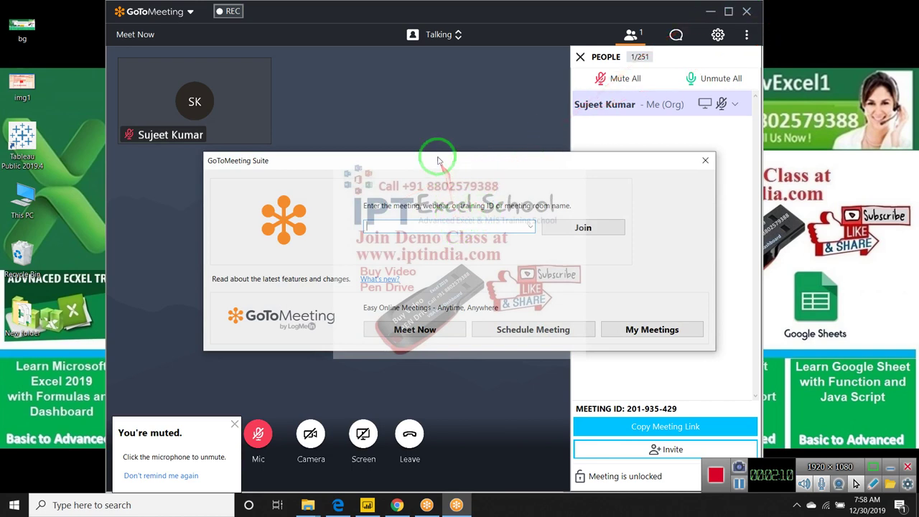
pyautogui.moveTo(436, 159); pyautogui.dragTo(413, 155)
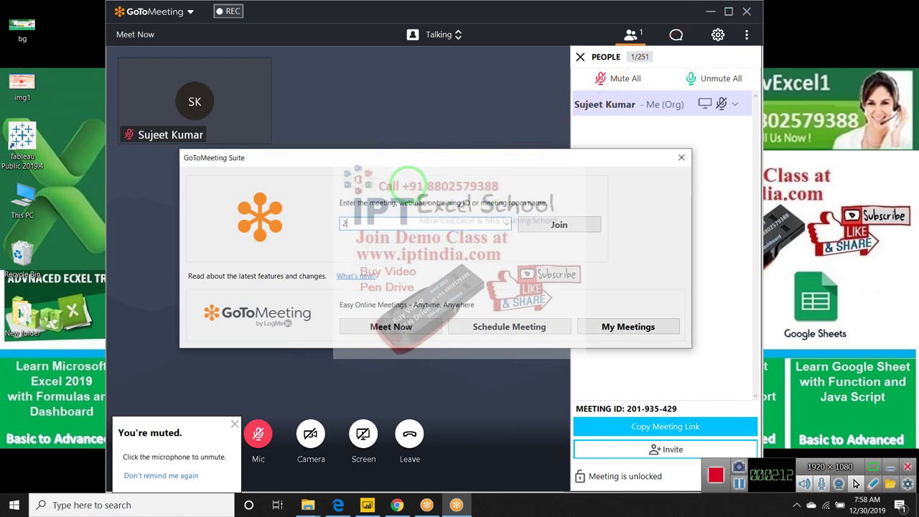
pyautogui.write('201 - ')
pyautogui.write('935 - ')
pyautogui.write('429')
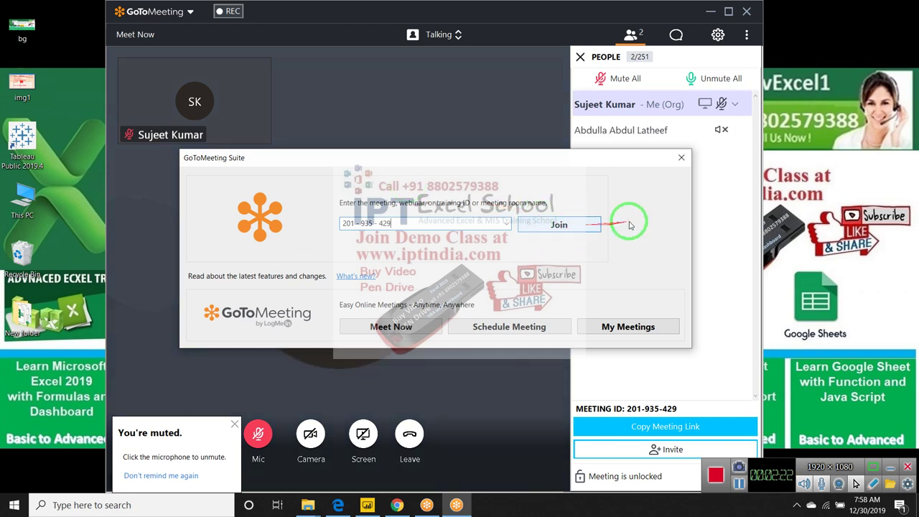
pyautogui.click(683, 159)
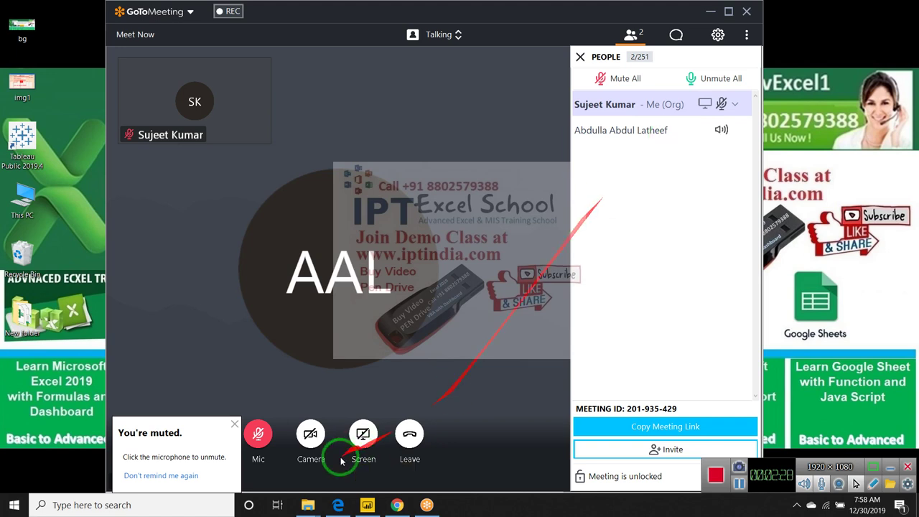
# - Unmute the organiser's microphone and refresh the desktop from its context menu
pyautogui.click(259, 435)
pyautogui.click(260, 436)
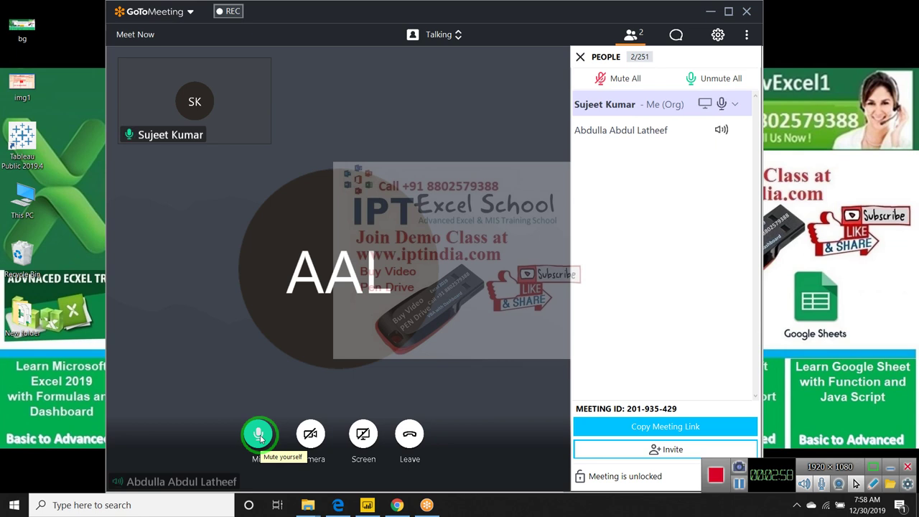
pyautogui.click(412, 284)
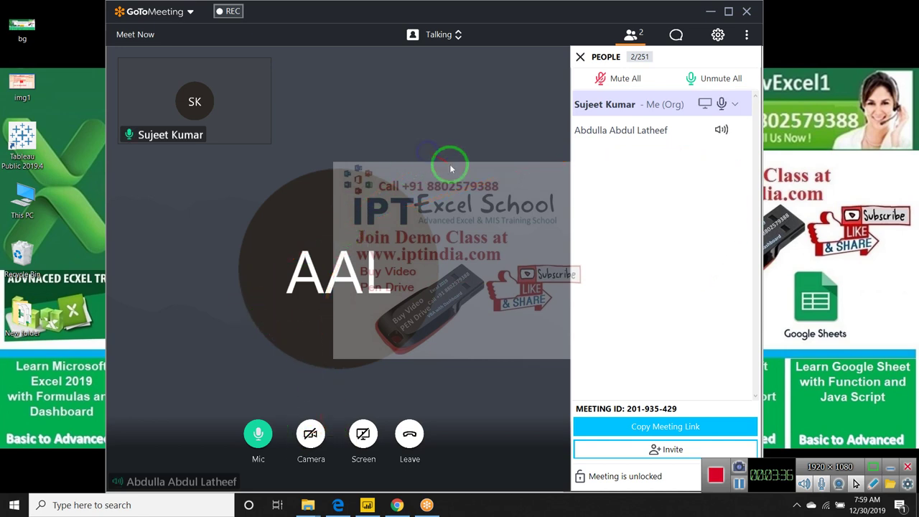
pyautogui.rightClick(868, 193)
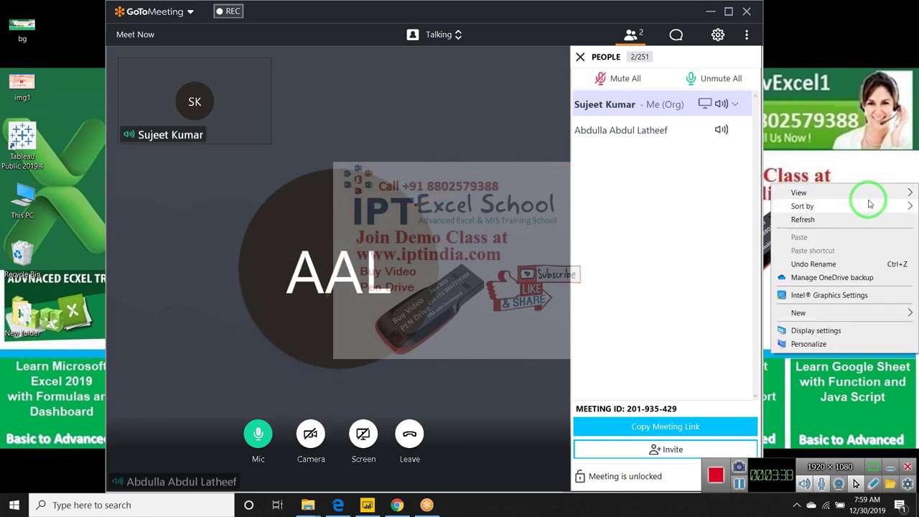
pyautogui.click(864, 215)
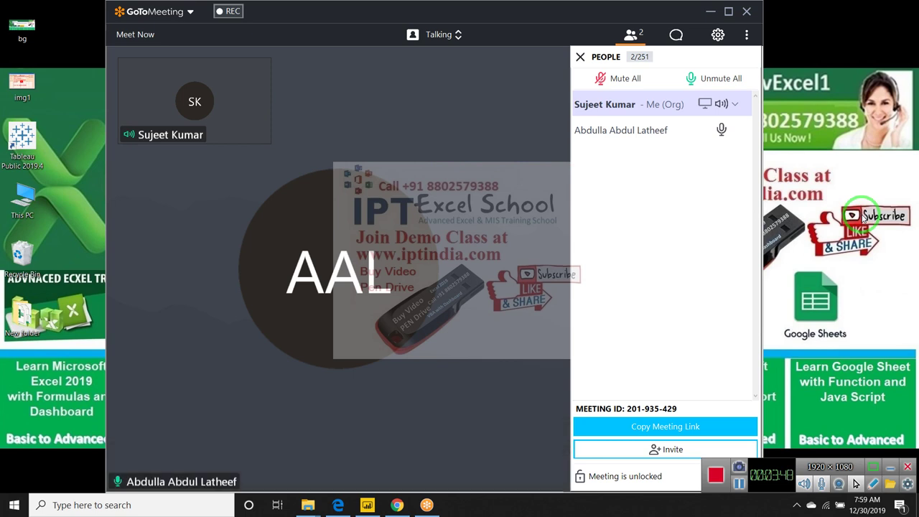
pyautogui.moveTo(363, 434)
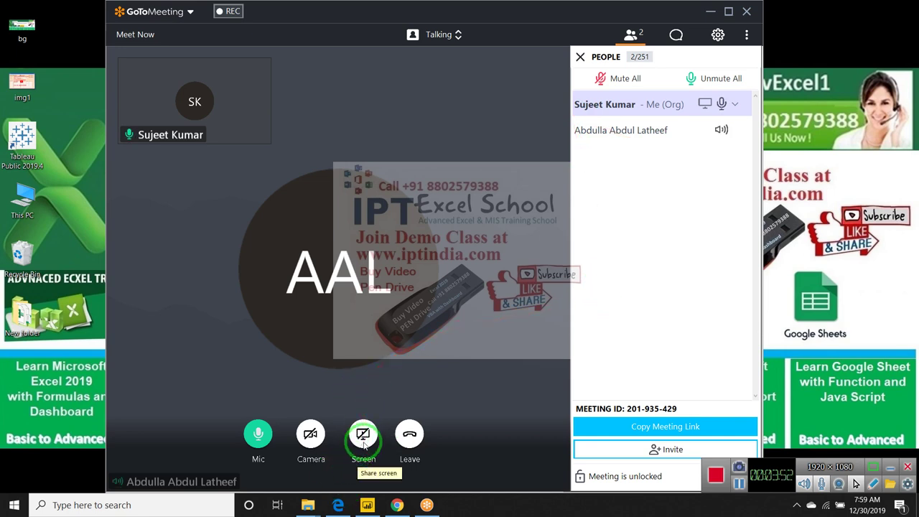
# - Share the whole screen and collapse the meeting panel to a compact bar
pyautogui.click(363, 435)
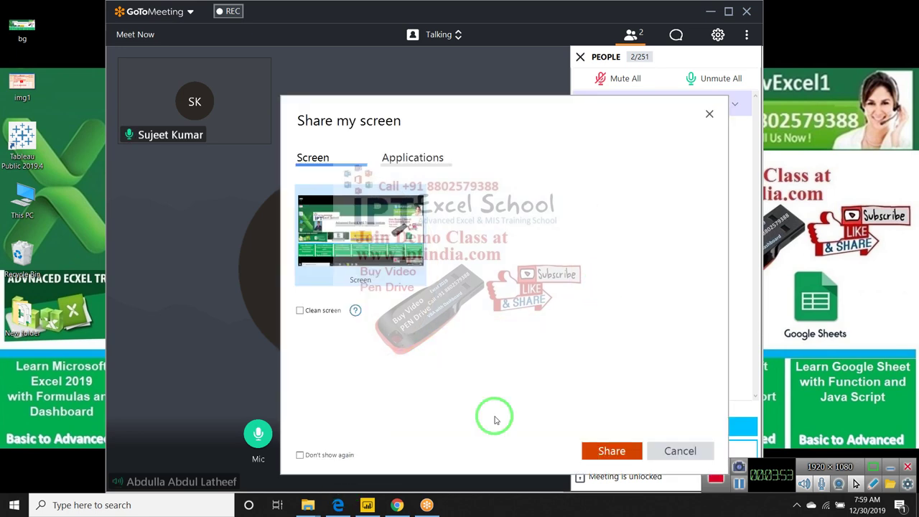
pyautogui.click(628, 453)
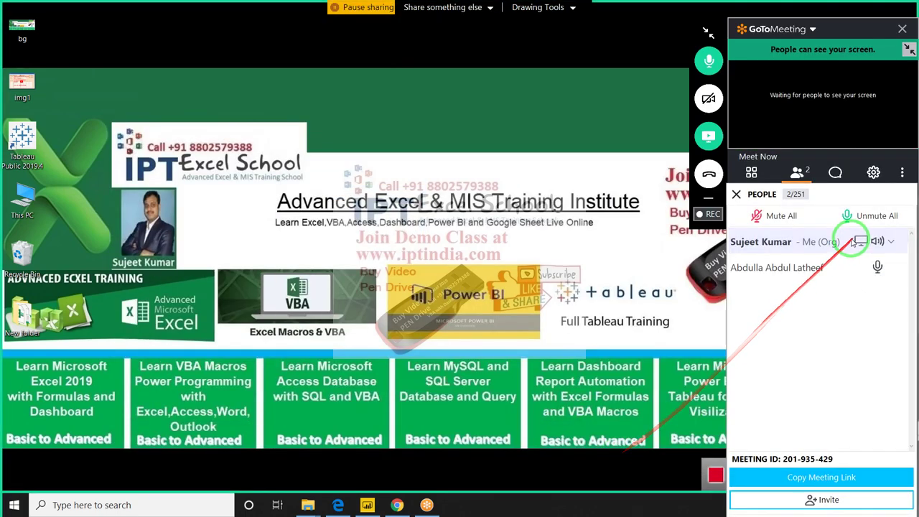
pyautogui.click(910, 49)
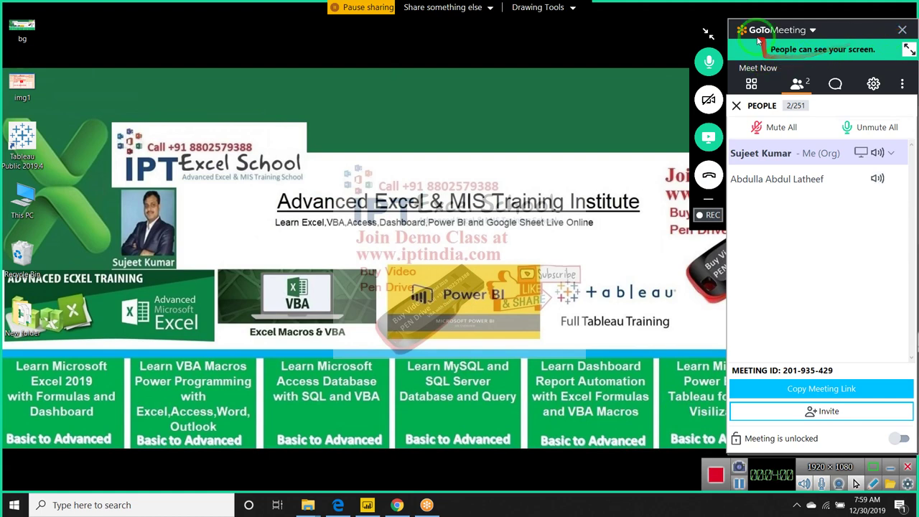
pyautogui.click(708, 33)
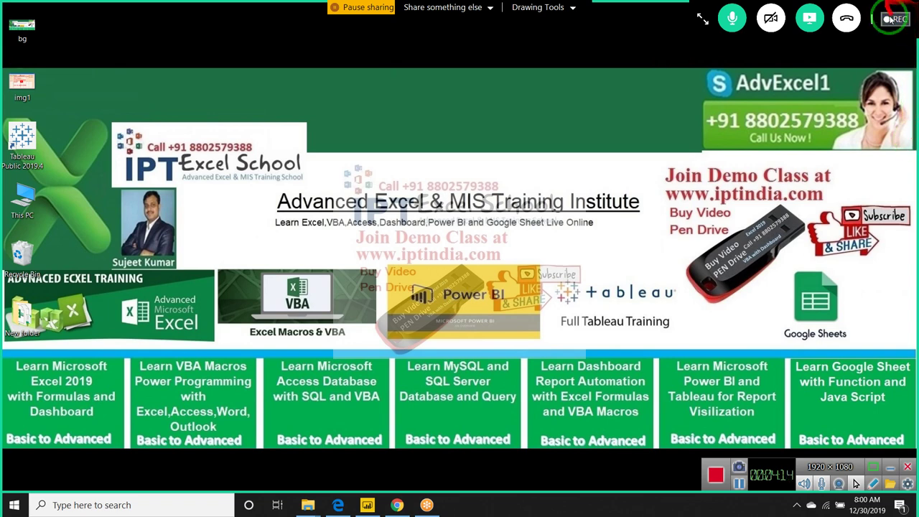
# - Start recording the meeting, dismiss the recording notice, and search the Start menu for 'excel'
pyautogui.click(896, 18)
pyautogui.click(868, 84)
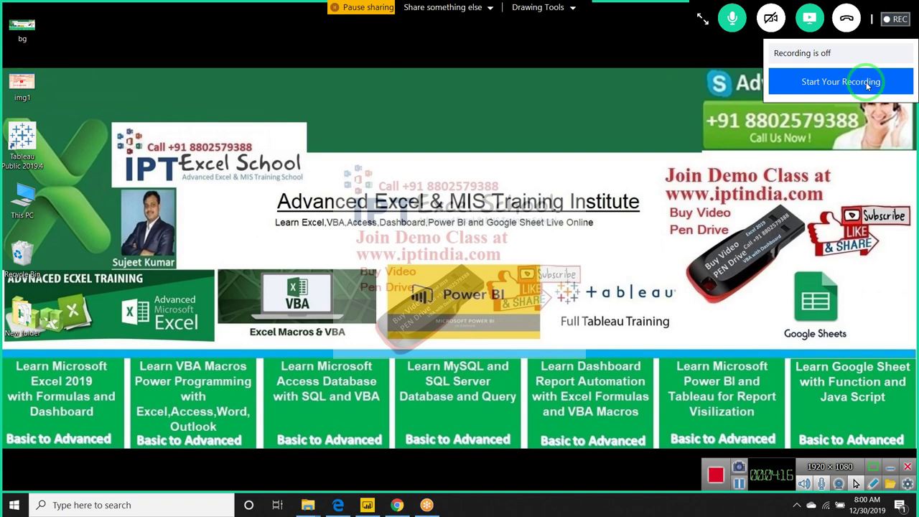
pyautogui.click(715, 138)
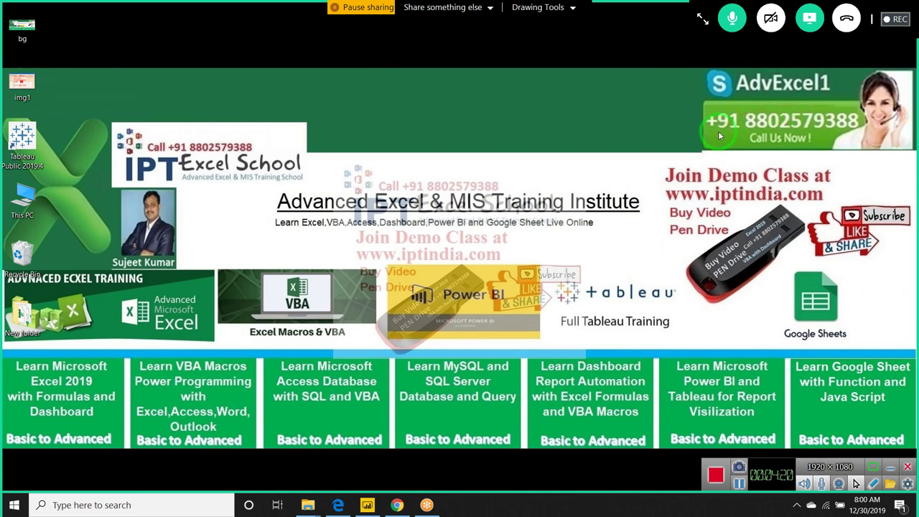
pyautogui.press('super')
pyautogui.write('exc')
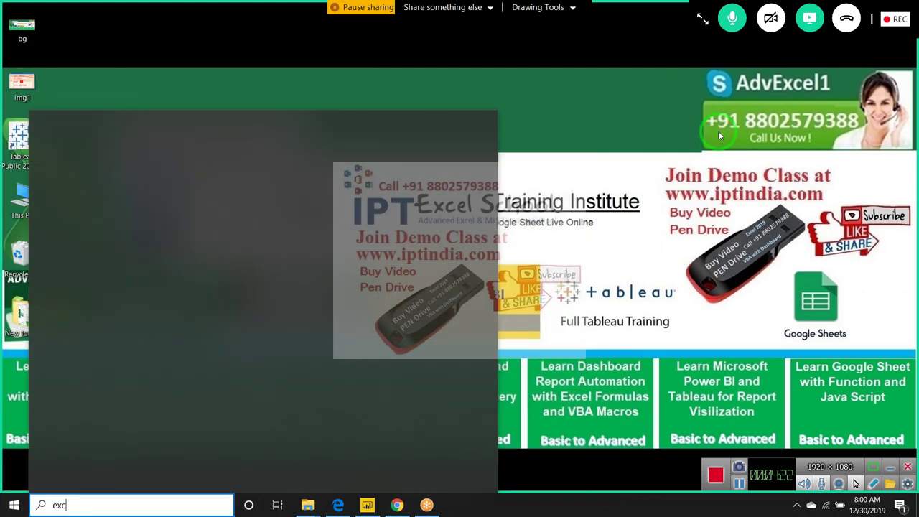
pyautogui.write('el')
# - Launch Excel from the search result and create a new blank workbook, Book1
pyautogui.press('Return')
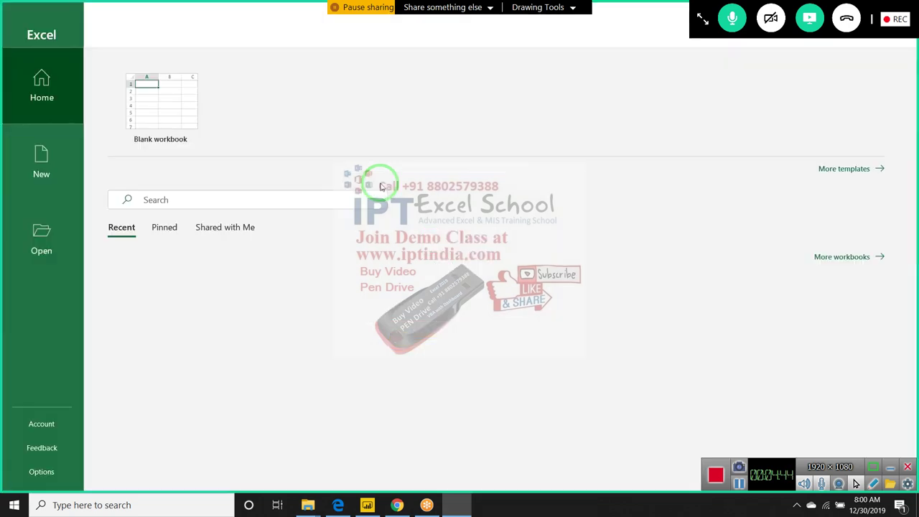
pyautogui.click(164, 131)
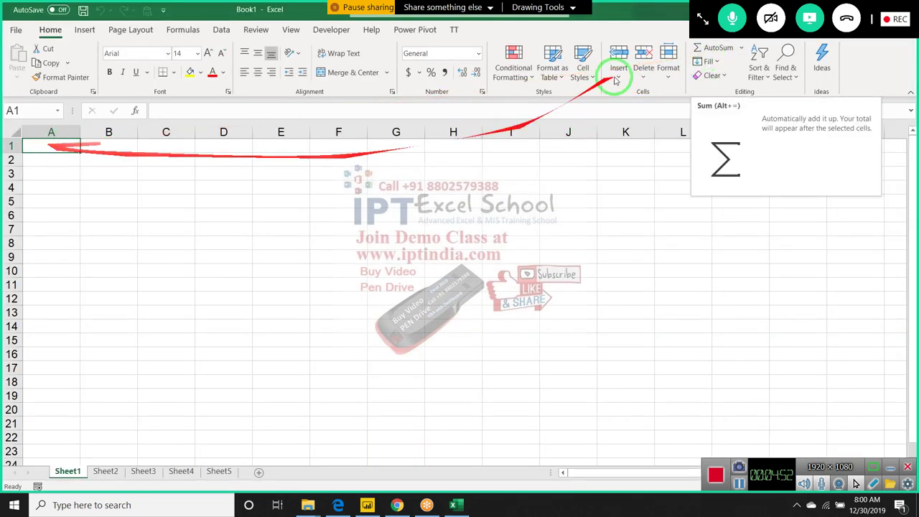
# - Enter 85, 36, 52, 14, 96 and 85 into cells A1 through A6
pyautogui.click(125, 154)
pyautogui.click(64, 144)
pyautogui.write('85')
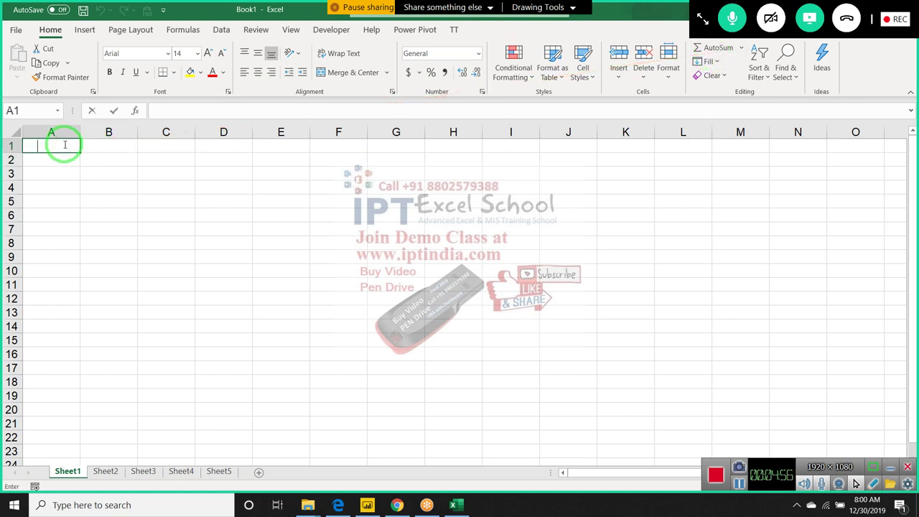
pyautogui.write(' 36 52 14')
pyautogui.press('Return')
pyautogui.write('96')
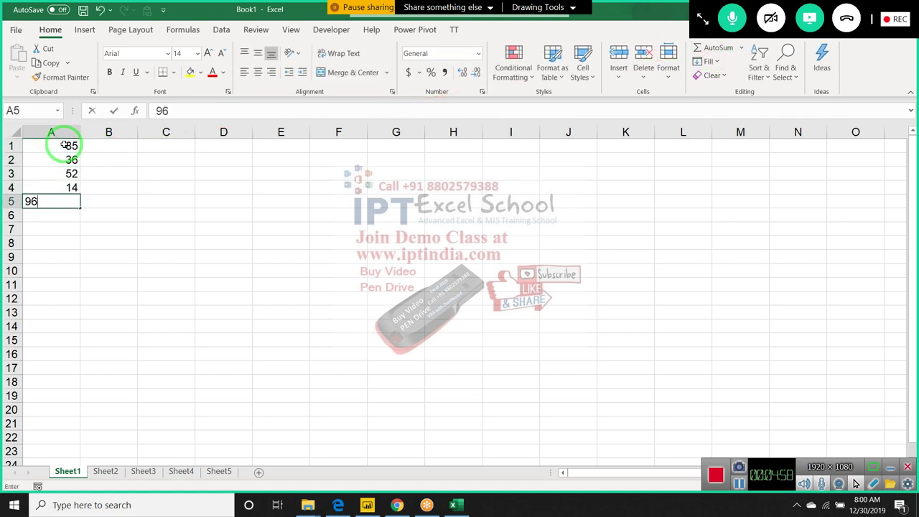
pyautogui.press('Return')
pyautogui.write('85')
pyautogui.press('Return')
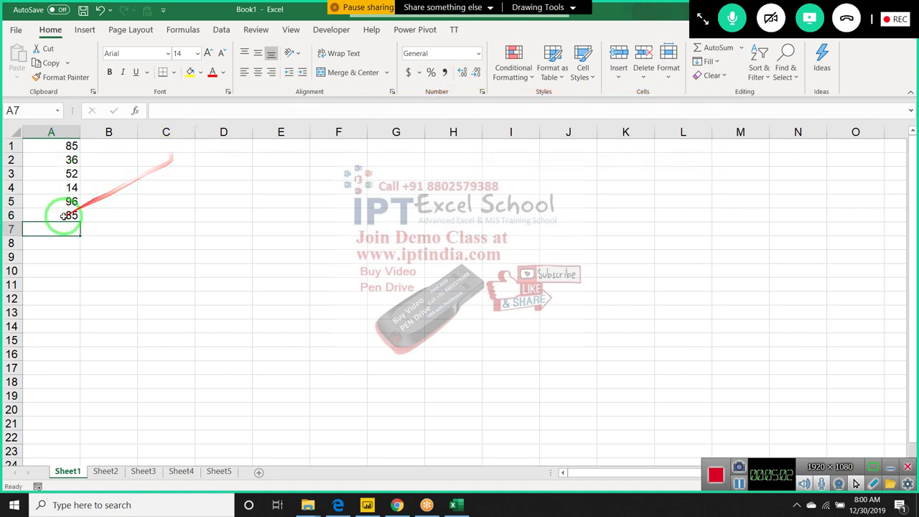
pyautogui.moveTo(66, 215); pyautogui.dragTo(70, 148)
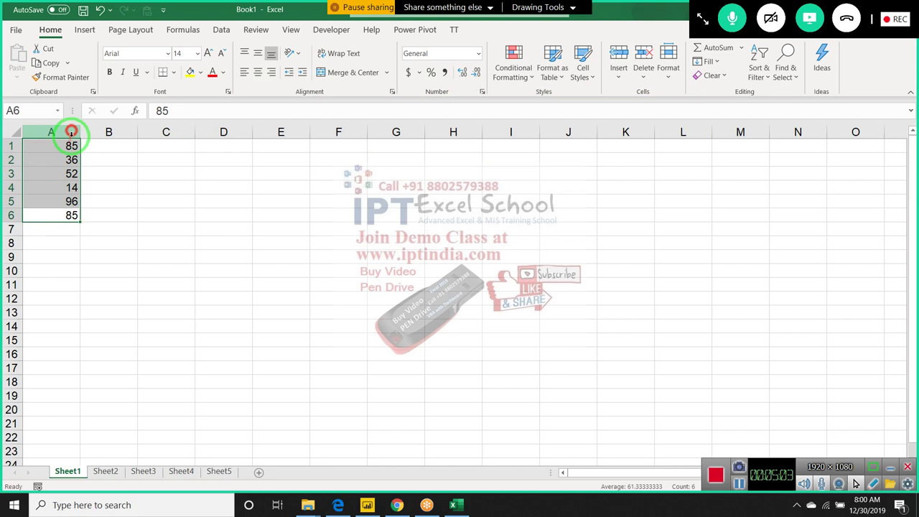
# - Enter =SUM(A1:A6) in A7, giving a total of 368
pyautogui.click(45, 224)
pyautogui.write('=s')
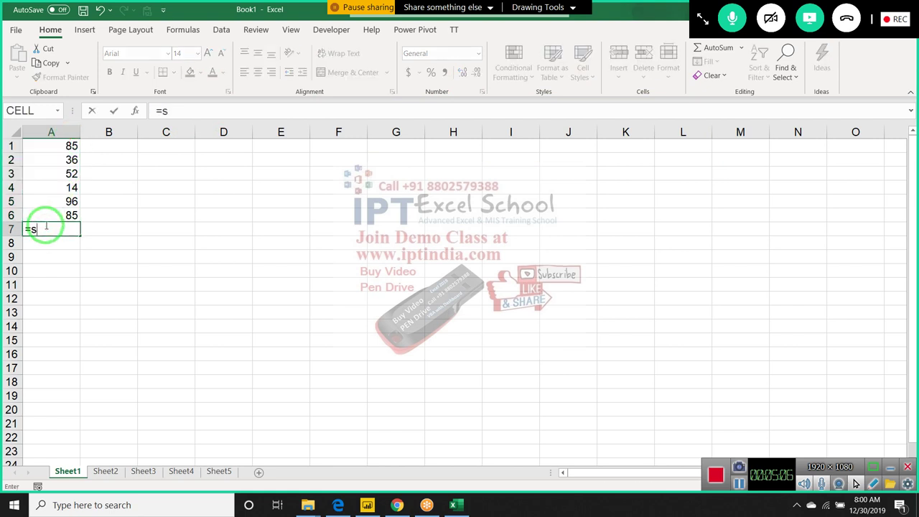
pyautogui.write('um')
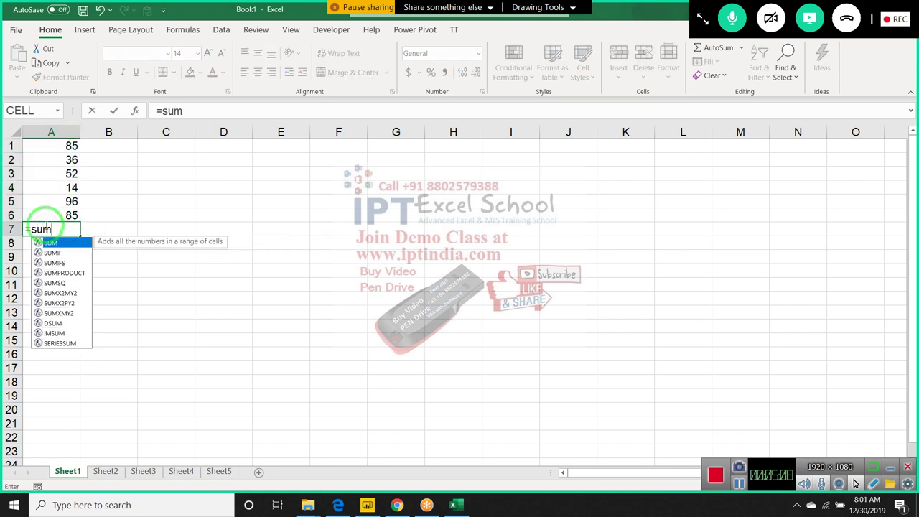
pyautogui.press('Tab')
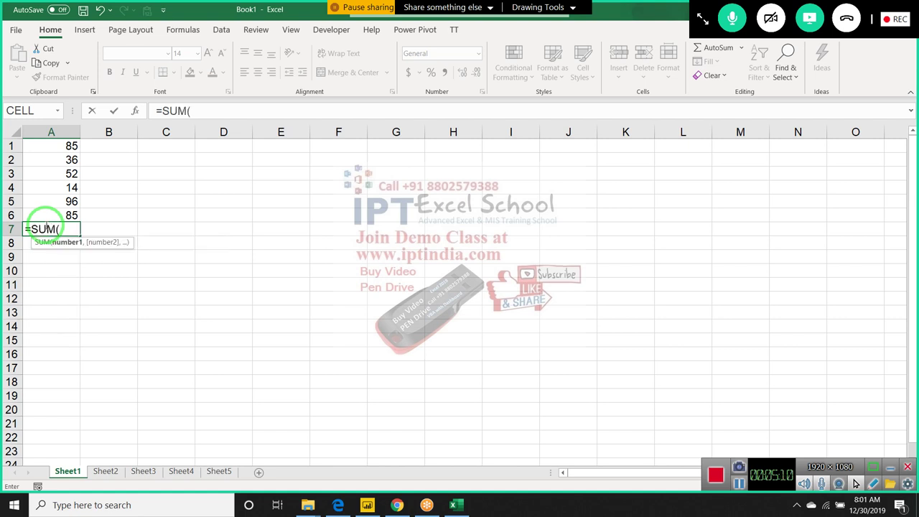
pyautogui.press('Up')
pyautogui.hotkey('shift', 'Up')
pyautogui.hotkey('shift', 'Up')
pyautogui.hotkey('shift', 'Up')
pyautogui.hotkey('shift', 'Up')
pyautogui.hotkey('shift', 'Up')
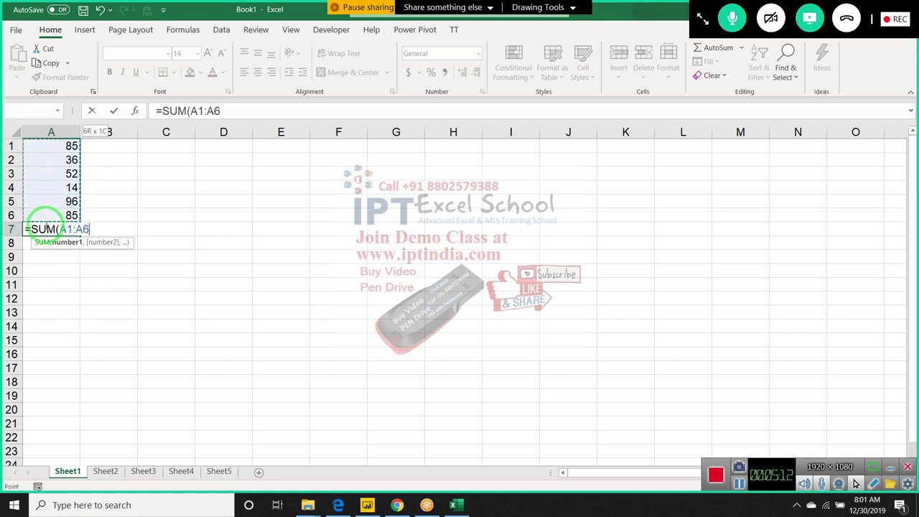
pyautogui.write(')')
pyautogui.hotkey('ctrl', 'Return')
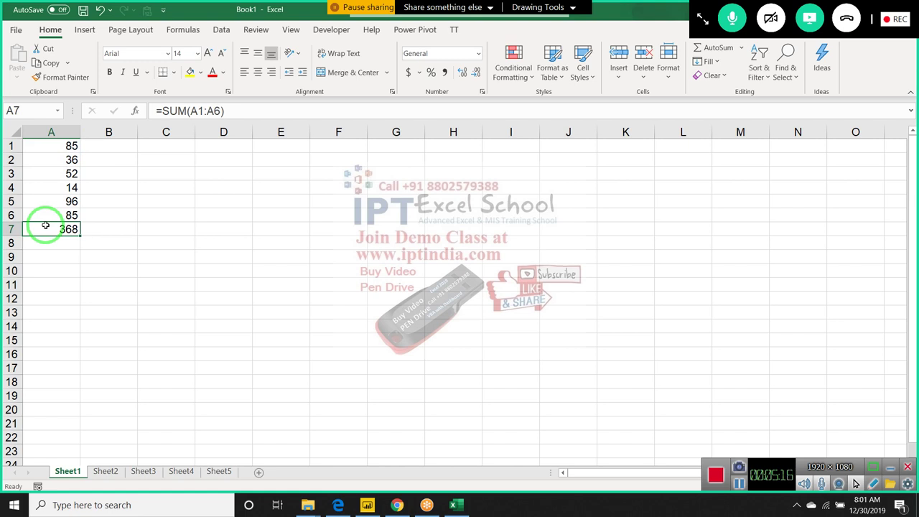
# - Clear A7 and re-create its 368 total with AutoSum (Alt+=)
pyautogui.press('Delete')
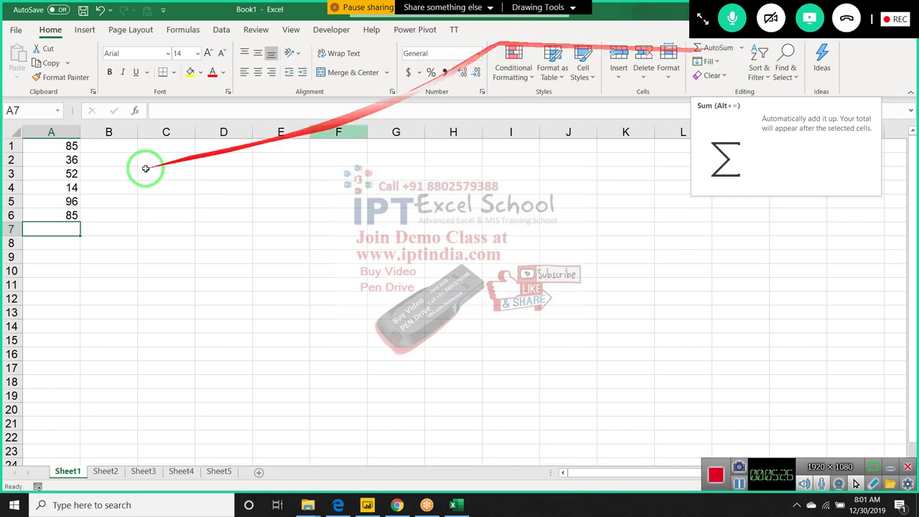
pyautogui.click(60, 243)
pyautogui.click(65, 231)
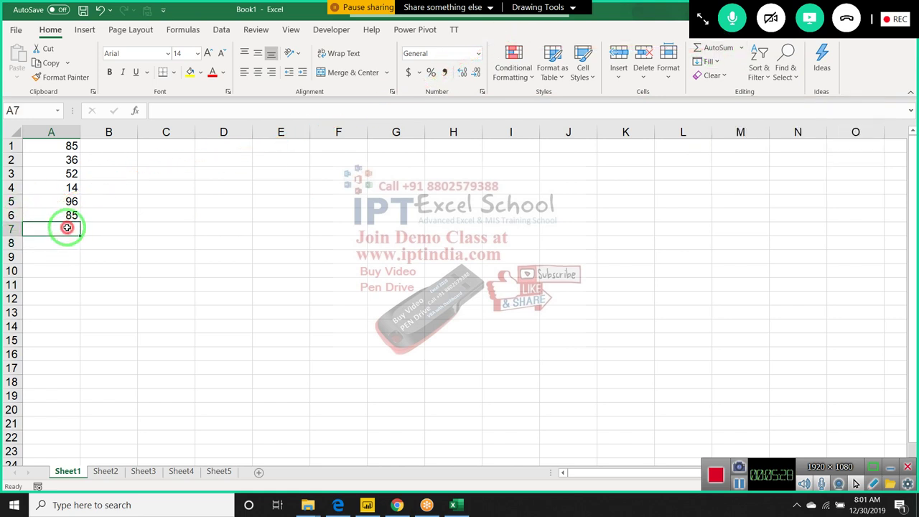
pyautogui.hotkey('alt', '=')
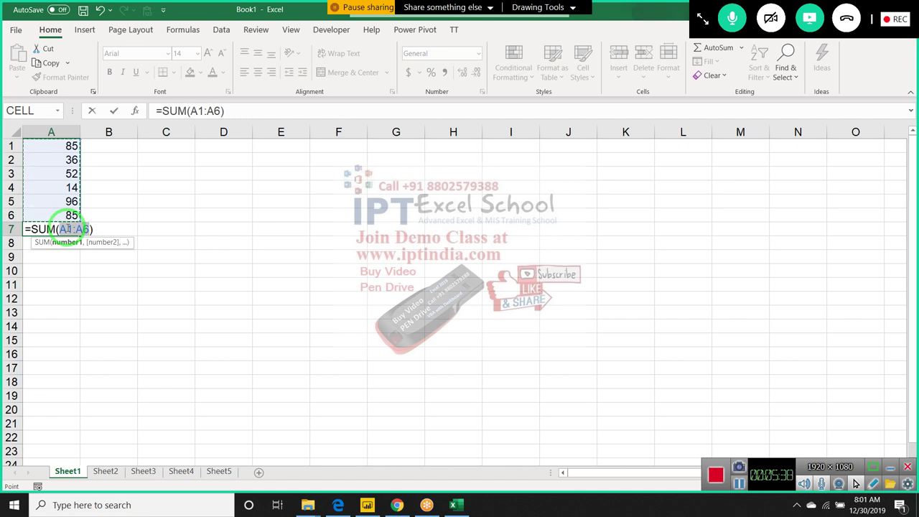
pyautogui.press('Return')
# - Enter 12, 98, 65, 85 and 69 across cells E7 through I7
pyautogui.click(303, 226)
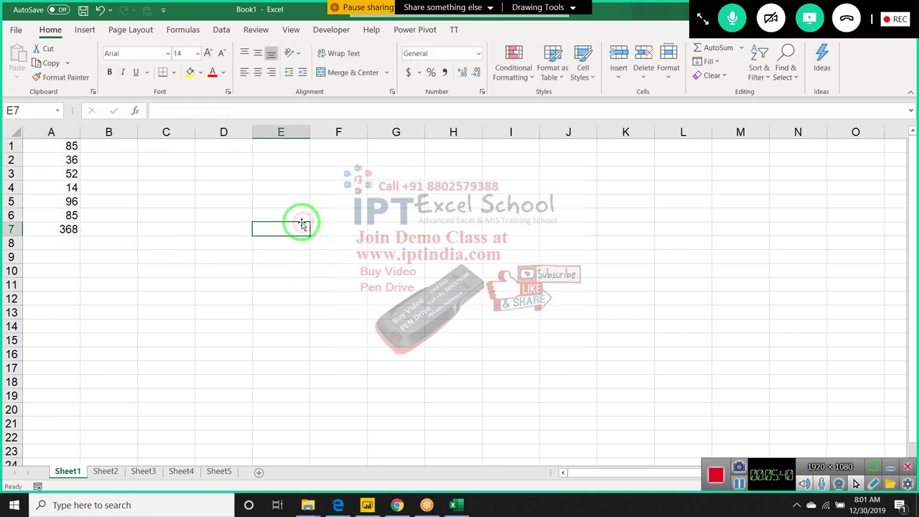
pyautogui.write('12')
pyautogui.write('\t98\t')
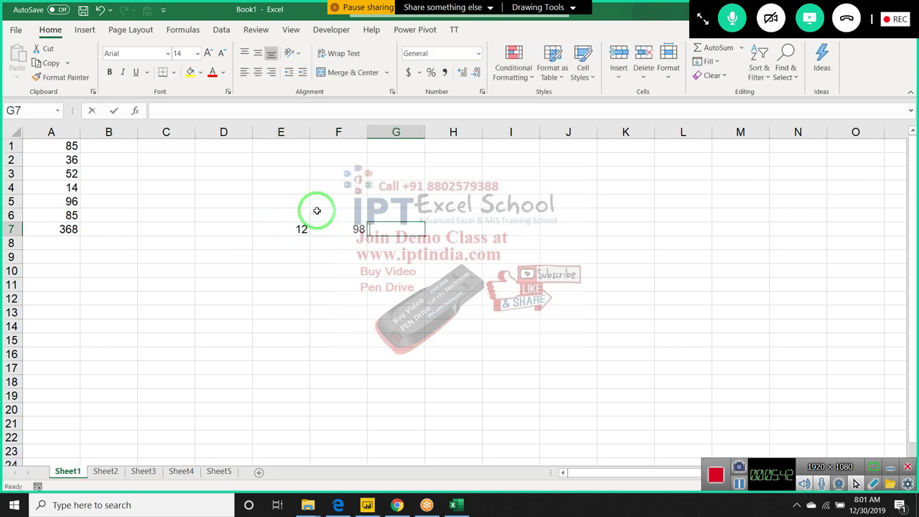
pyautogui.write('65\t85\t69')
pyautogui.press('Tab')
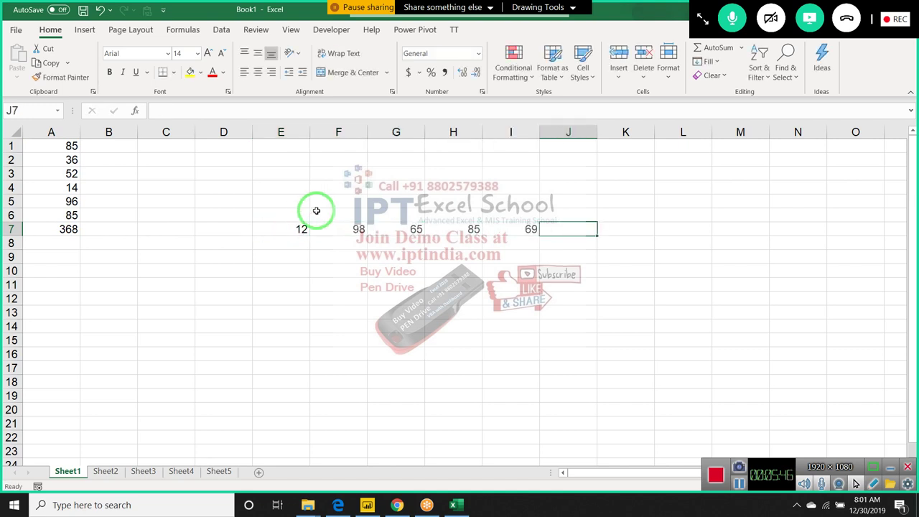
# - AutoSum E7:I7 into J7, then delete that J7 total
pyautogui.hotkey('alt', '=')
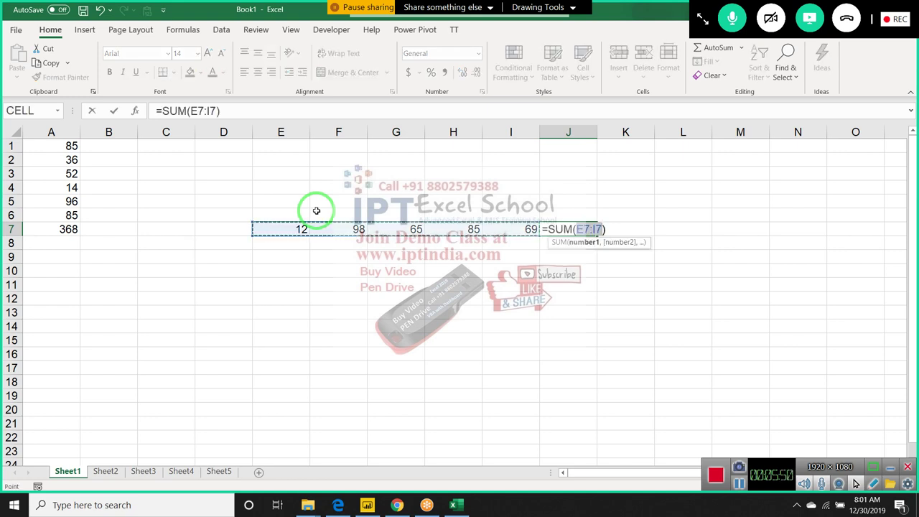
pyautogui.press('Return')
pyautogui.press('Up')
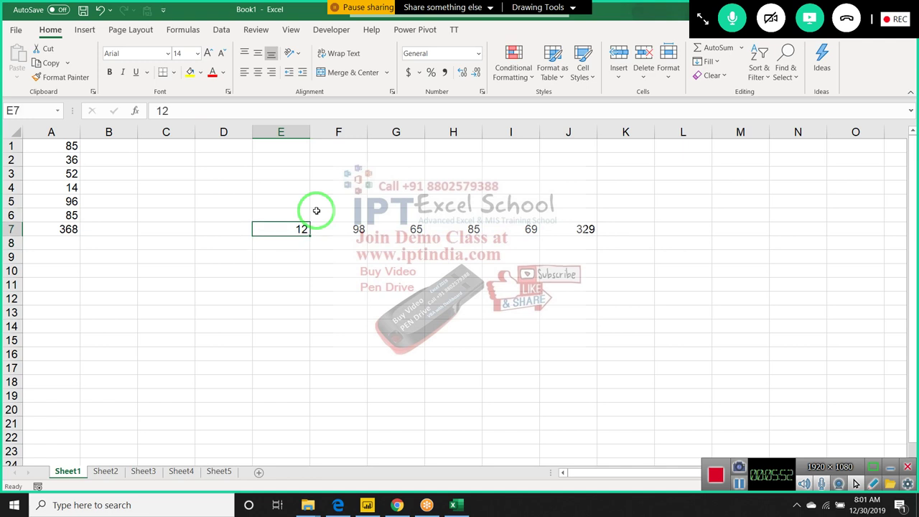
pyautogui.press('Right')
pyautogui.press('Right')
pyautogui.press('Right')
pyautogui.press('Right')
pyautogui.press('Right')
pyautogui.press('Delete')
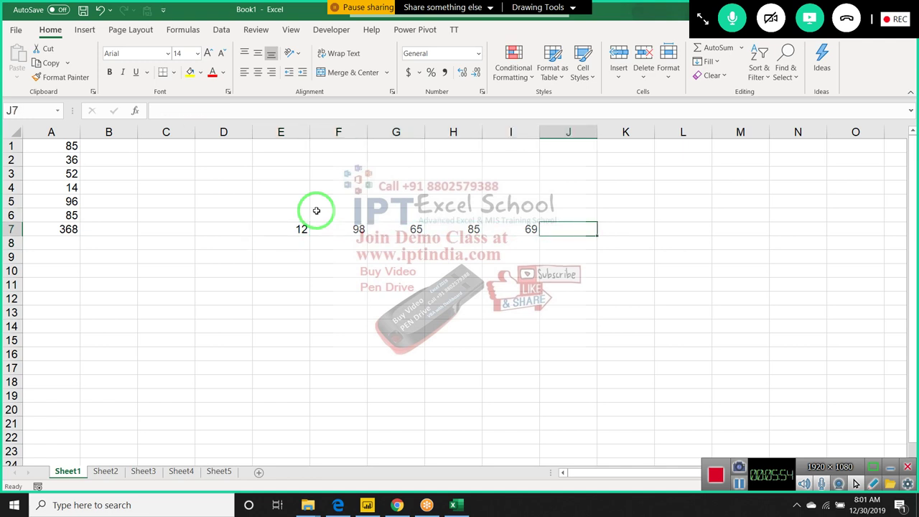
pyautogui.moveTo(600, 159); pyautogui.dragTo(683, 92)
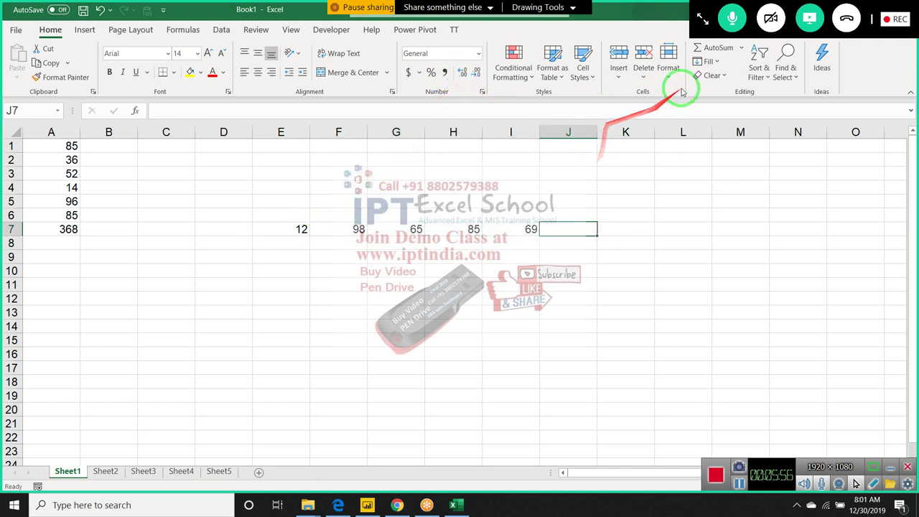
pyautogui.click(729, 50)
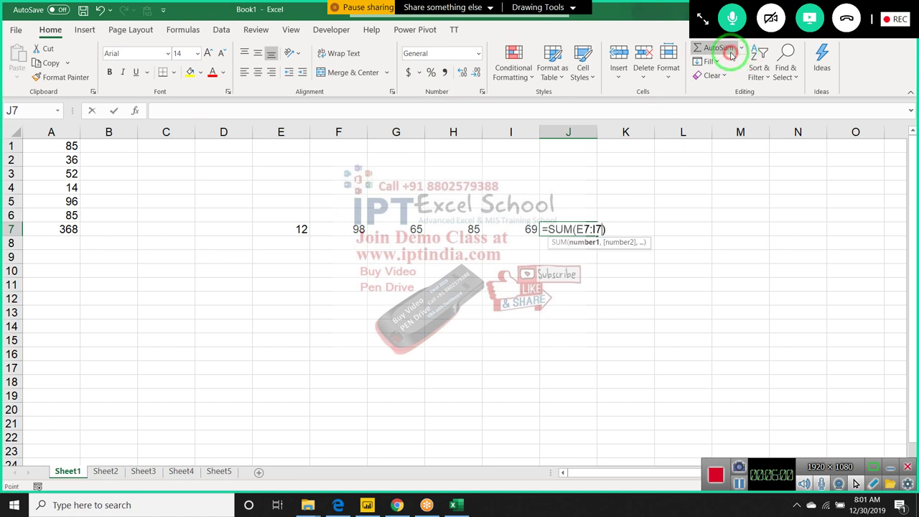
pyautogui.press('Escape')
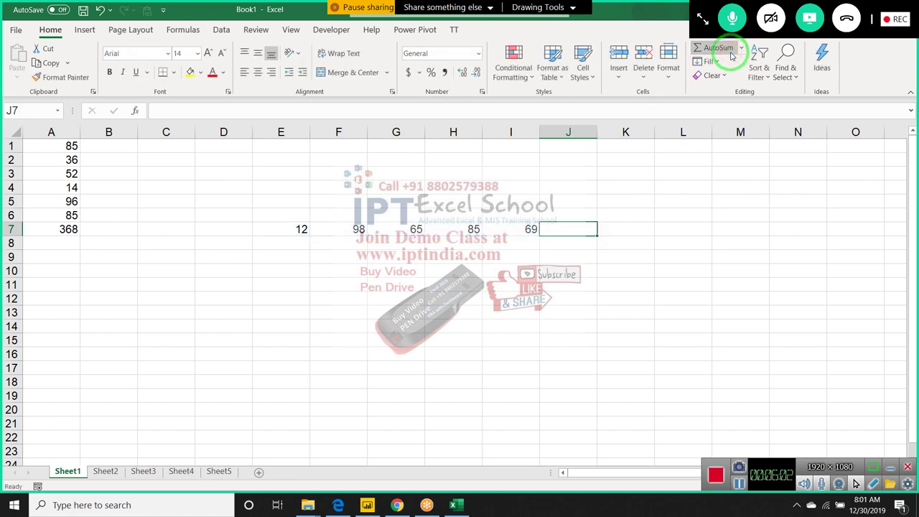
pyautogui.click(743, 48)
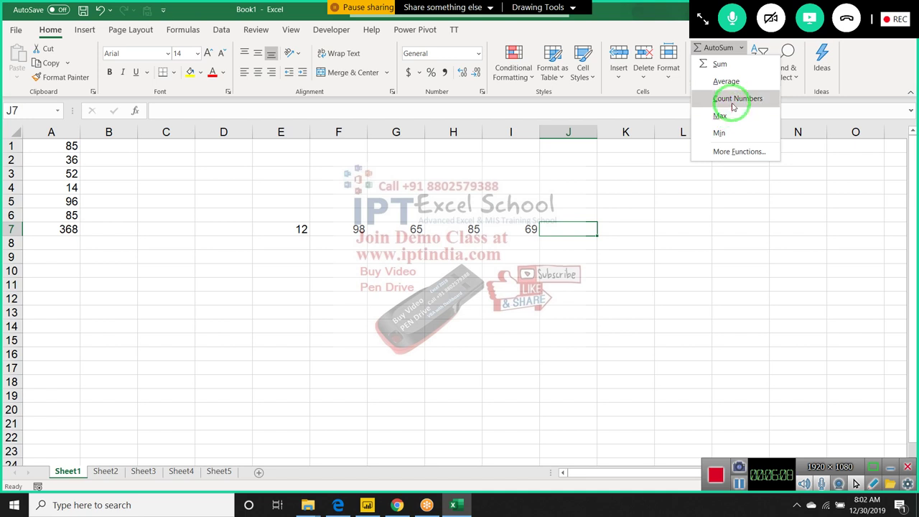
pyautogui.click(733, 152)
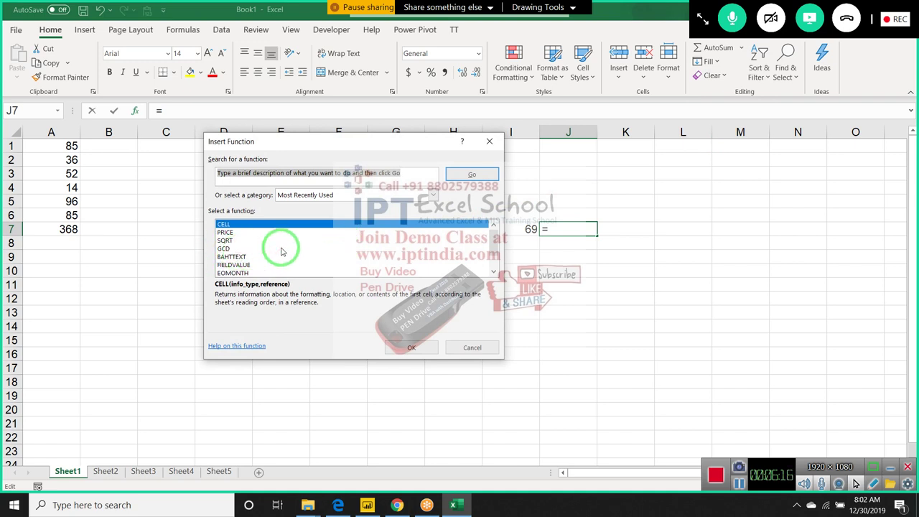
pyautogui.press('Escape')
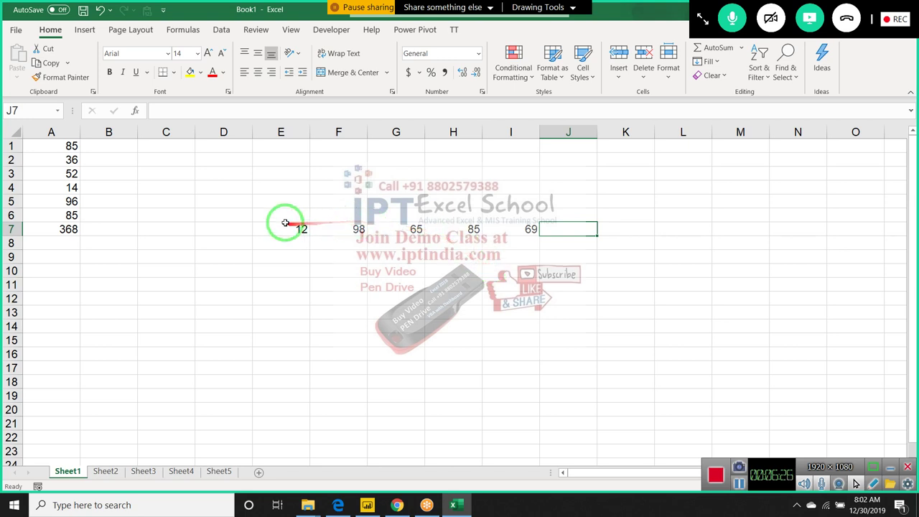
# - Clear the row 7 numbers and A1:A7, and close the Home Fill options without choosing
pyautogui.moveTo(281, 213); pyautogui.dragTo(513, 248)
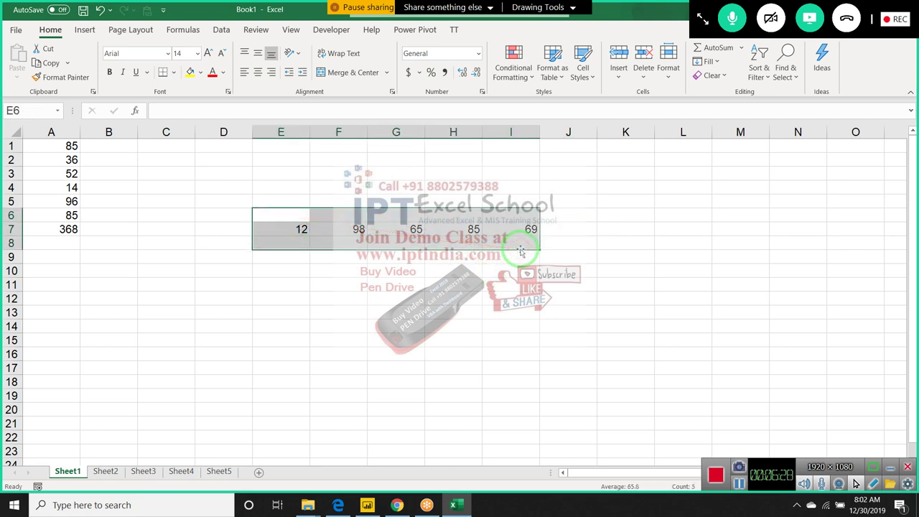
pyautogui.press('Delete')
pyautogui.moveTo(72, 147); pyautogui.dragTo(64, 229)
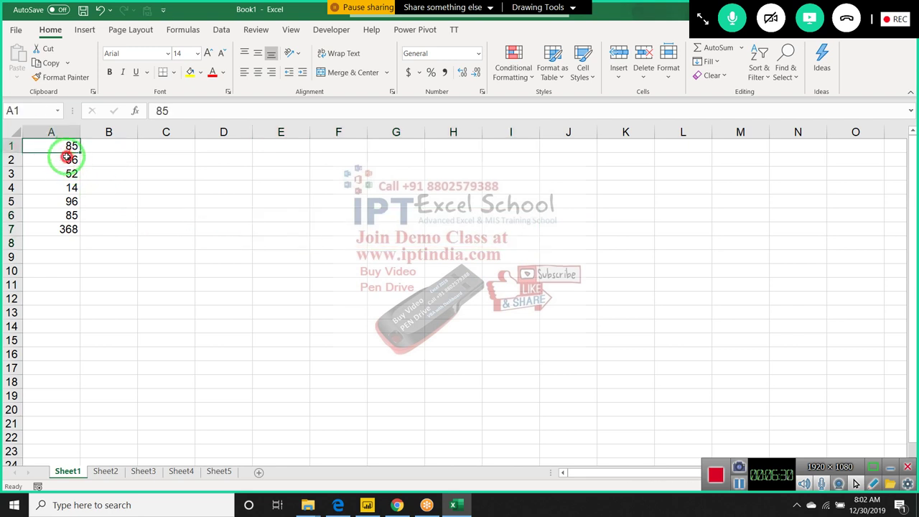
pyautogui.press('Delete')
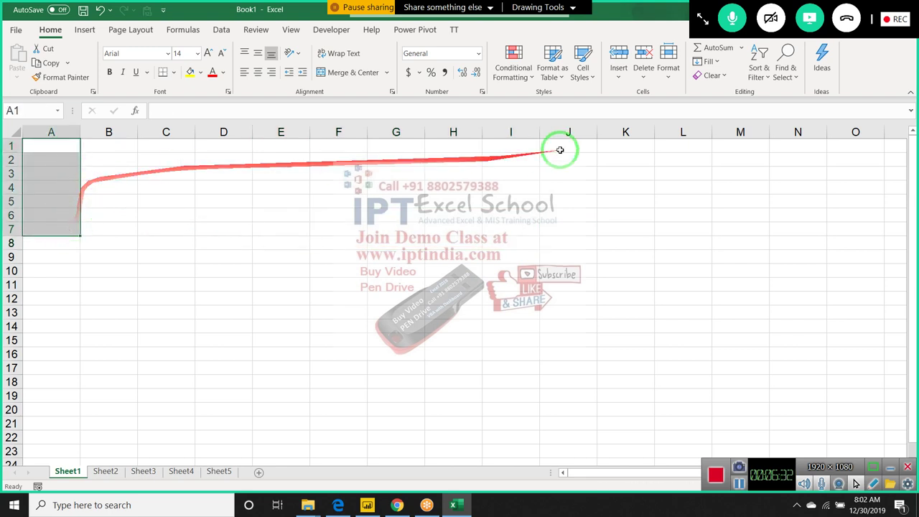
pyautogui.click(554, 155)
pyautogui.click(713, 62)
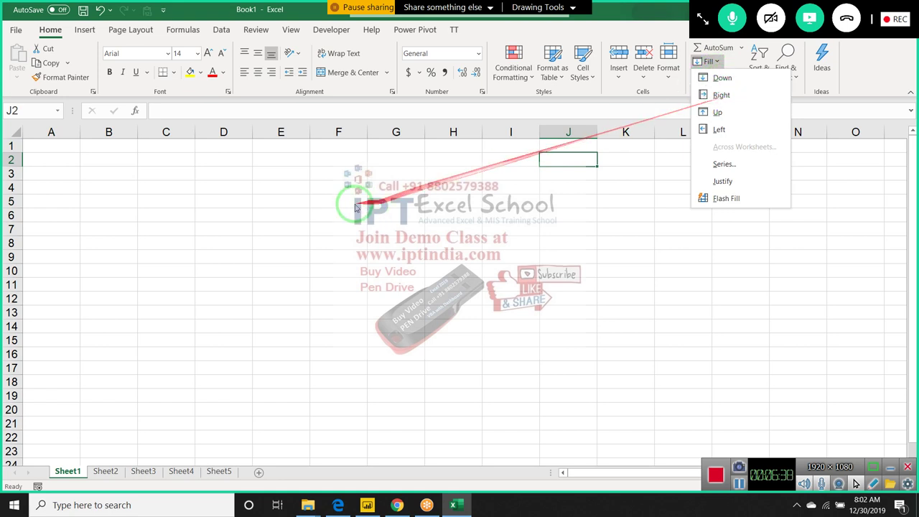
pyautogui.click(355, 208)
pyautogui.click(120, 186)
# - Enter =RANDBETWEEN(10,90) in cell B2
pyautogui.click(96, 161)
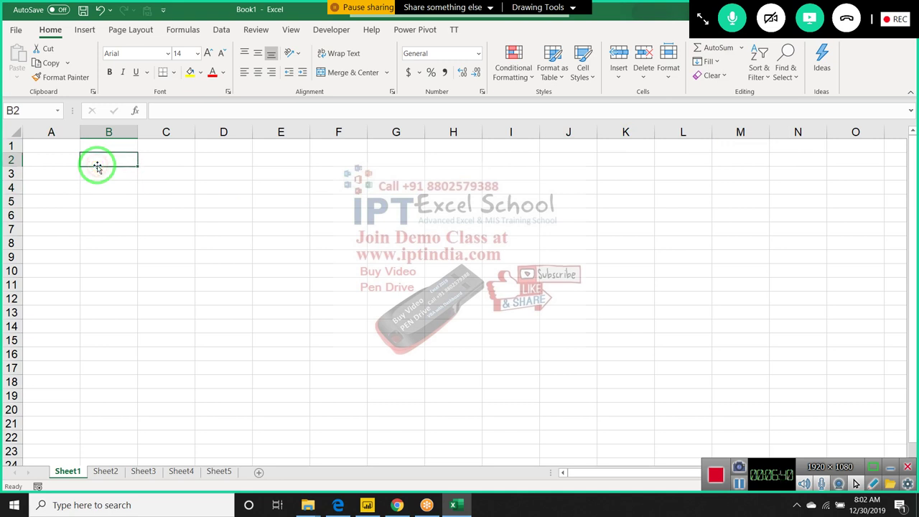
pyautogui.write('=ra')
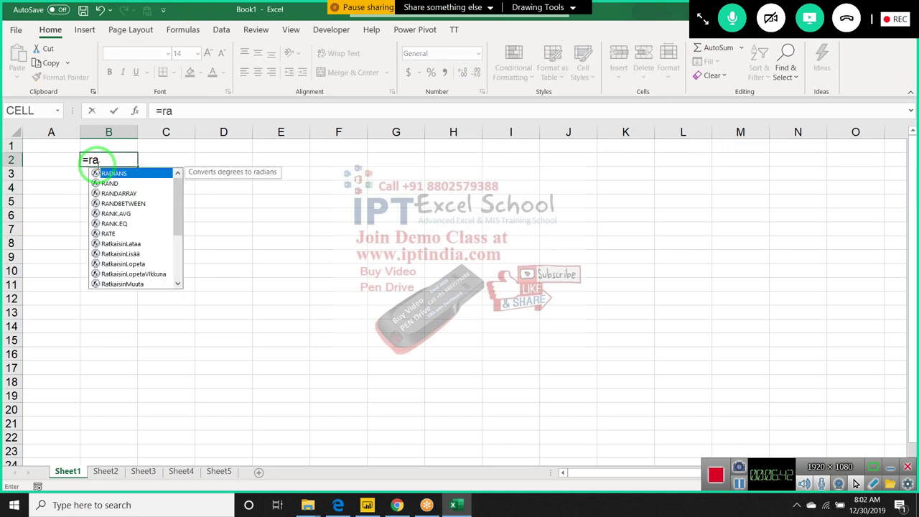
pyautogui.press('Down')
pyautogui.press('Down')
pyautogui.press('Down')
pyautogui.press('Tab')
pyautogui.write('10')
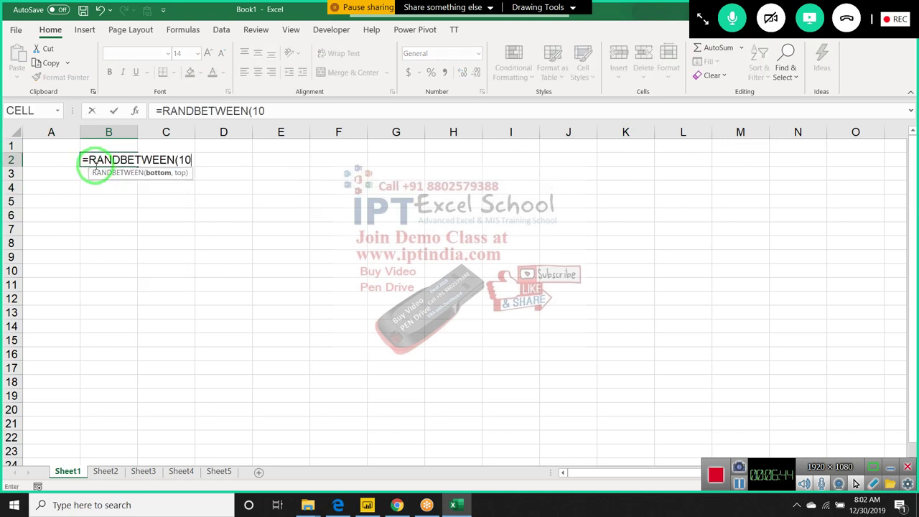
pyautogui.write(',90')
pyautogui.hotkey('ctrl', 'Return')
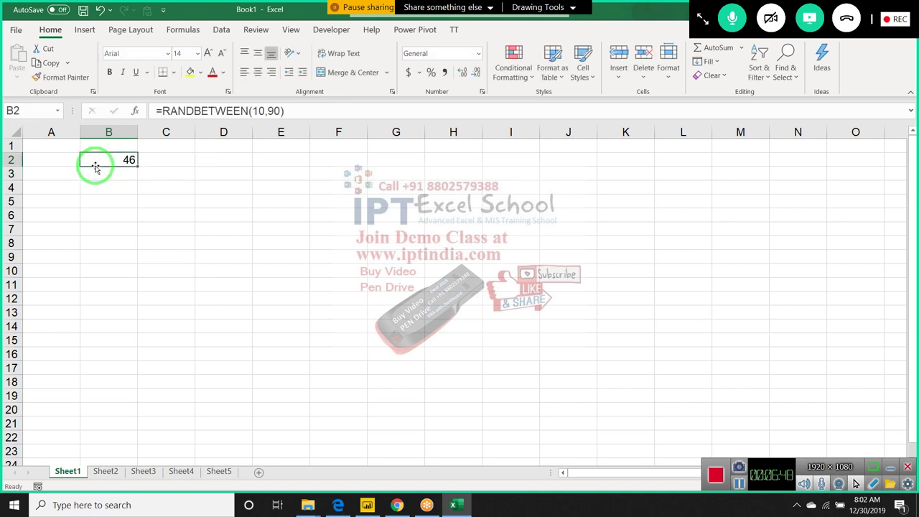
# - Fill B2:M14 with the RANDBETWEEN(10,90) formula using Ctrl+D and Ctrl+R
pyautogui.moveTo(184, 186); pyautogui.dragTo(626, 315)
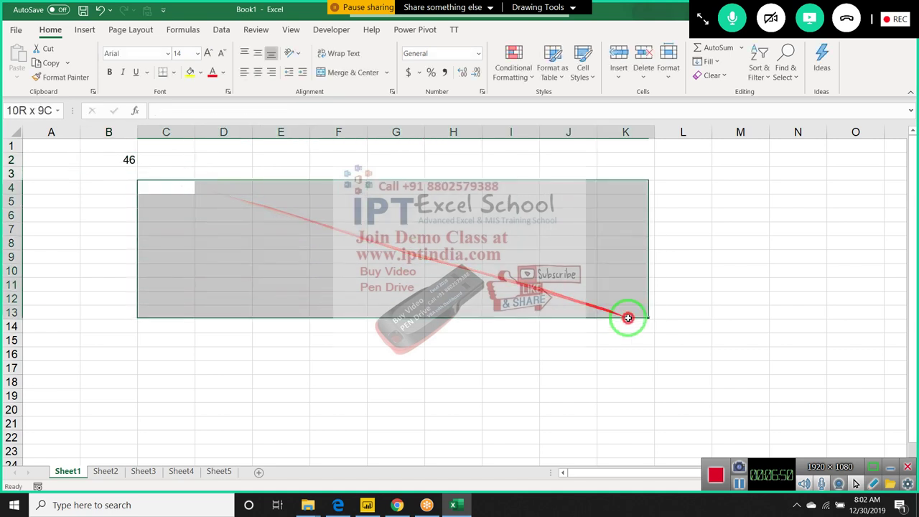
pyautogui.moveTo(117, 159)
pyautogui.mouseDown()
pyautogui.moveTo(635, 231)
pyautogui.moveTo(691, 342)
pyautogui.mouseUp()
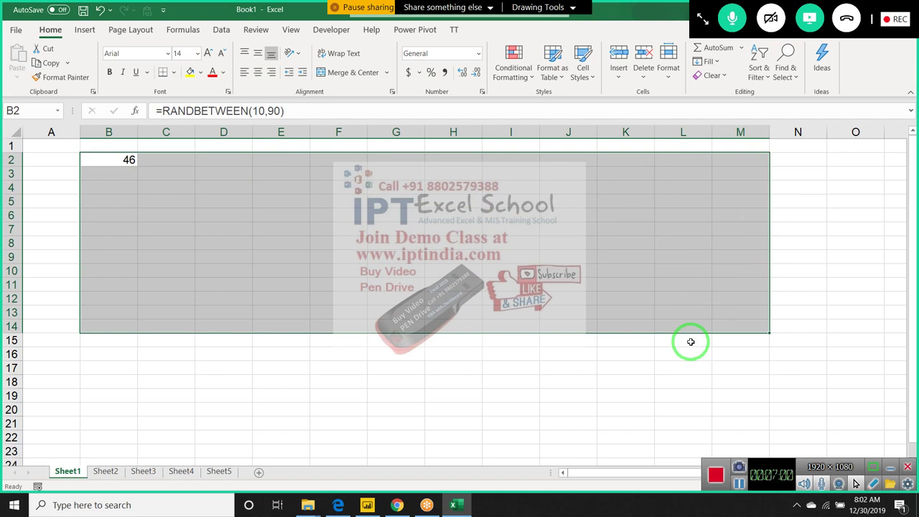
pyautogui.hotkey('ctrl', 'd')
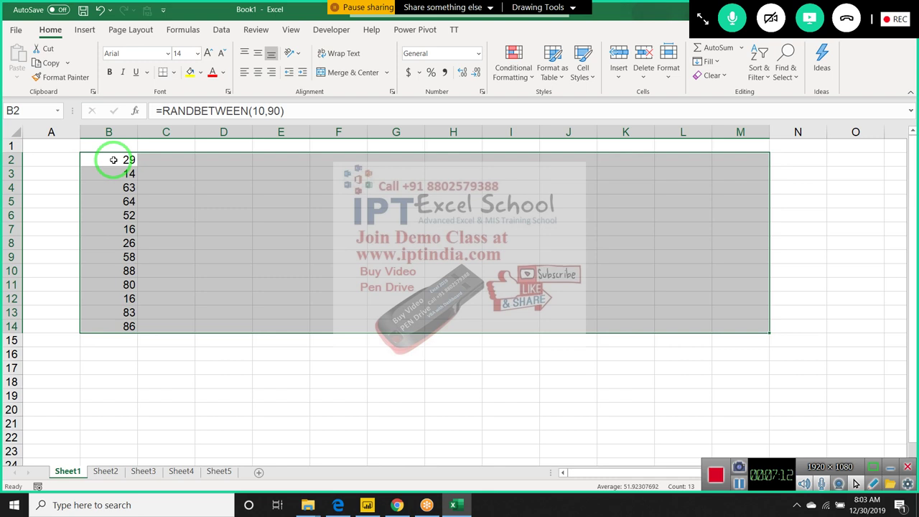
pyautogui.hotkey('ctrl', 'r')
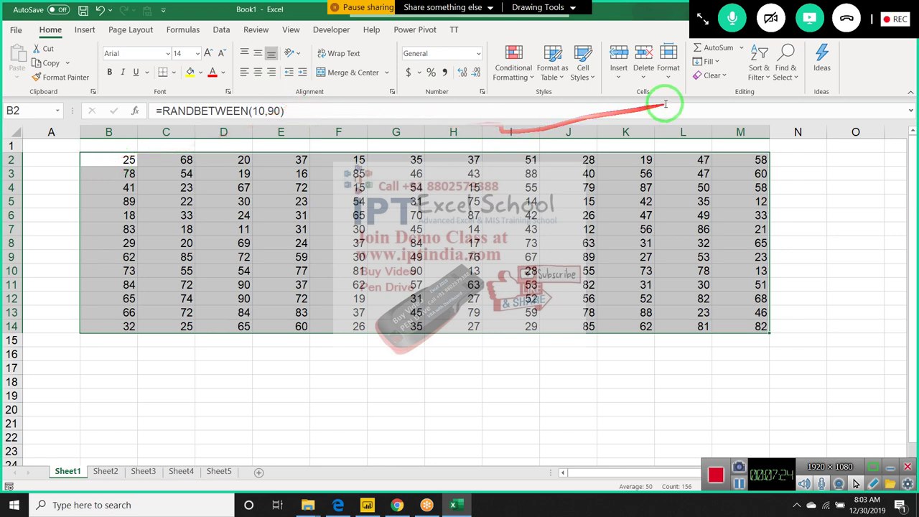
# - Clear all the random numbers from columns B through M on Sheet1
pyautogui.click(709, 62)
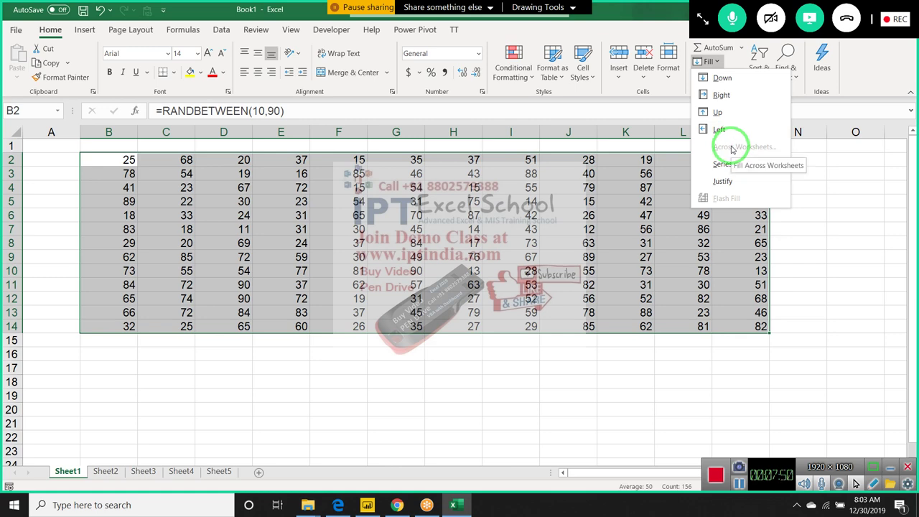
pyautogui.click(185, 174)
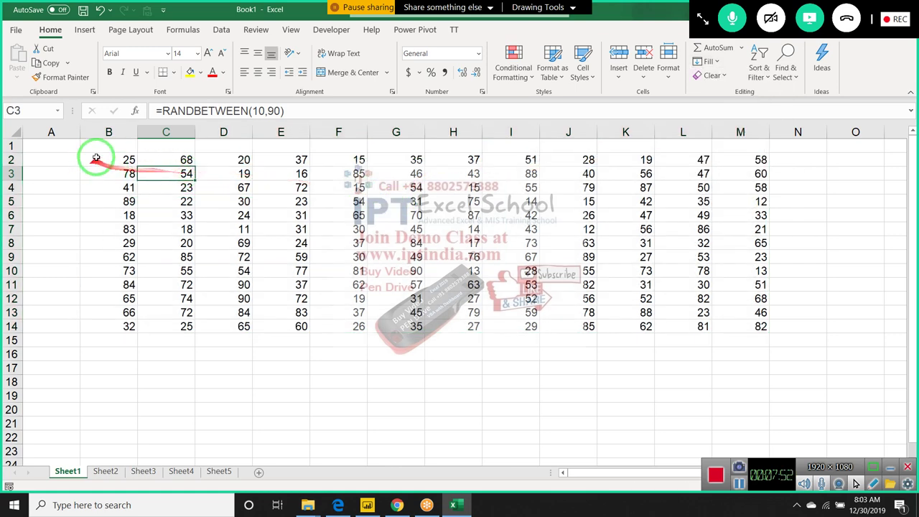
pyautogui.moveTo(109, 134); pyautogui.dragTo(746, 161)
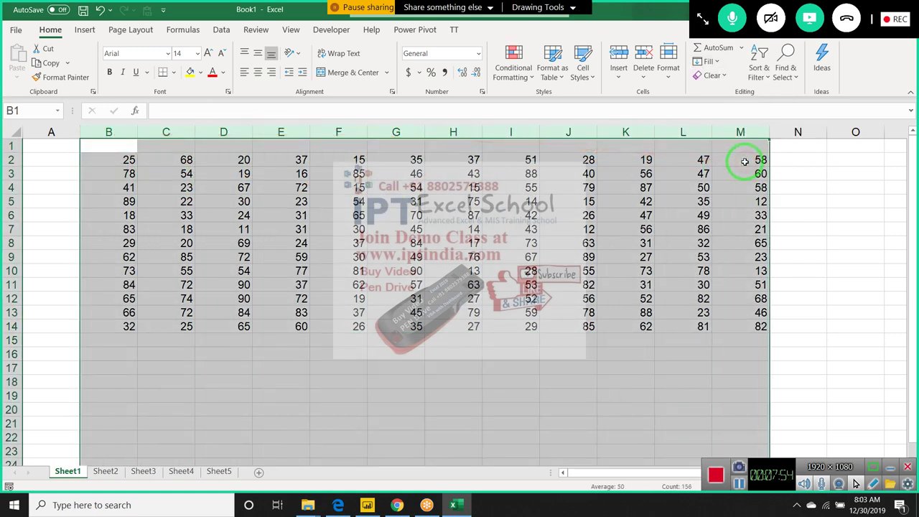
pyautogui.press('Delete')
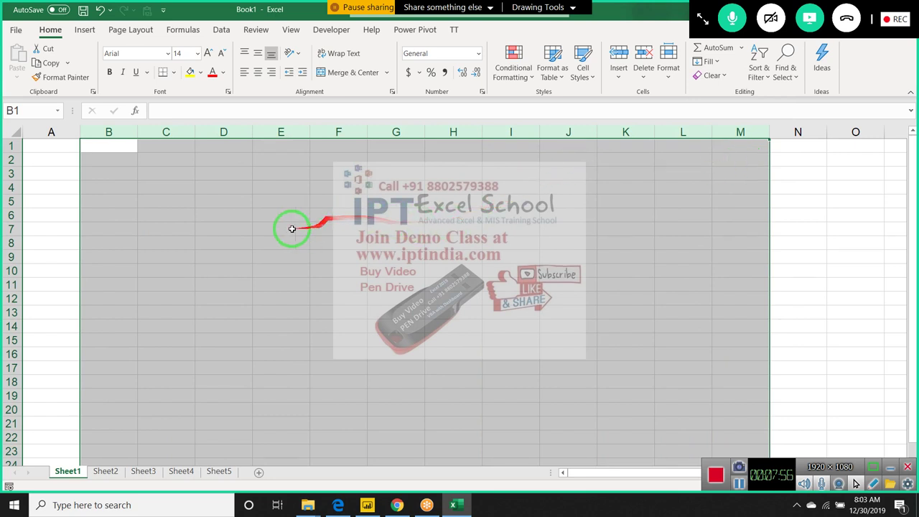
# - Deselect the columns and look through Sheet2 to Sheet5, then return to Sheet1
pyautogui.click(241, 228)
pyautogui.click(104, 472)
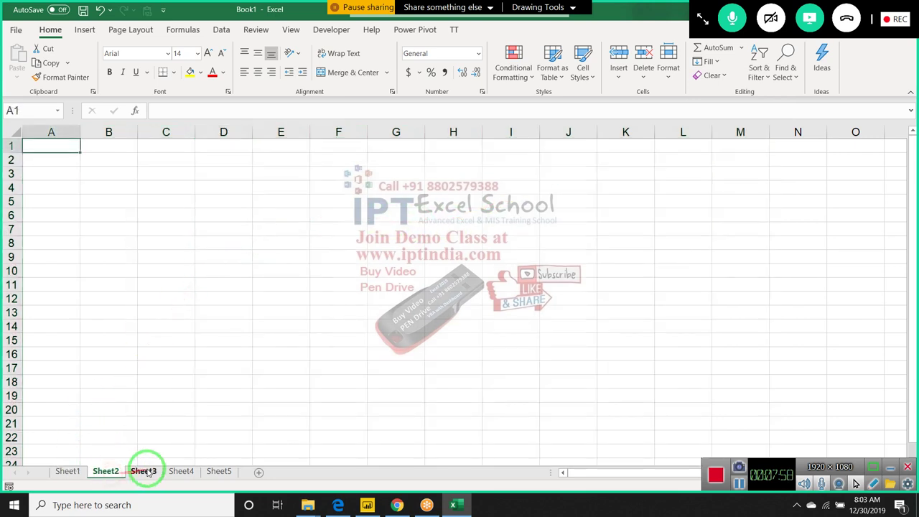
pyautogui.click(143, 471)
pyautogui.click(181, 471)
pyautogui.click(208, 470)
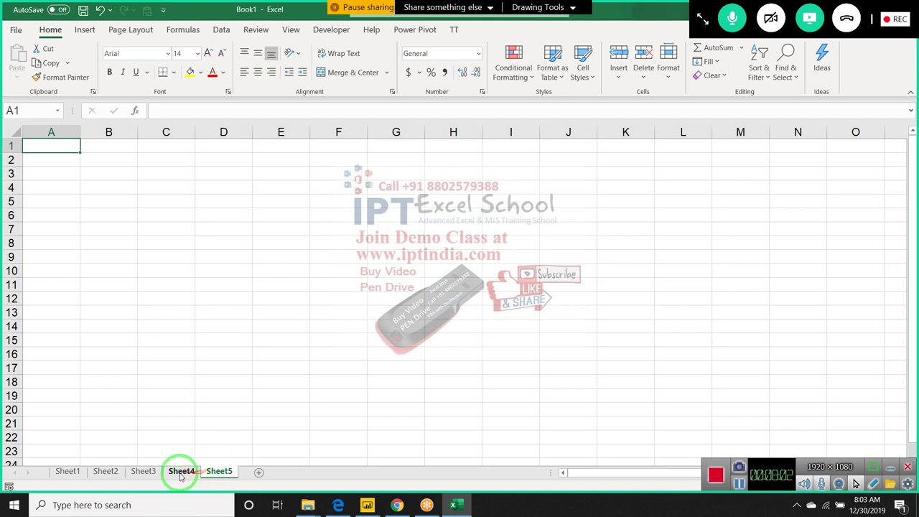
pyautogui.click(81, 474)
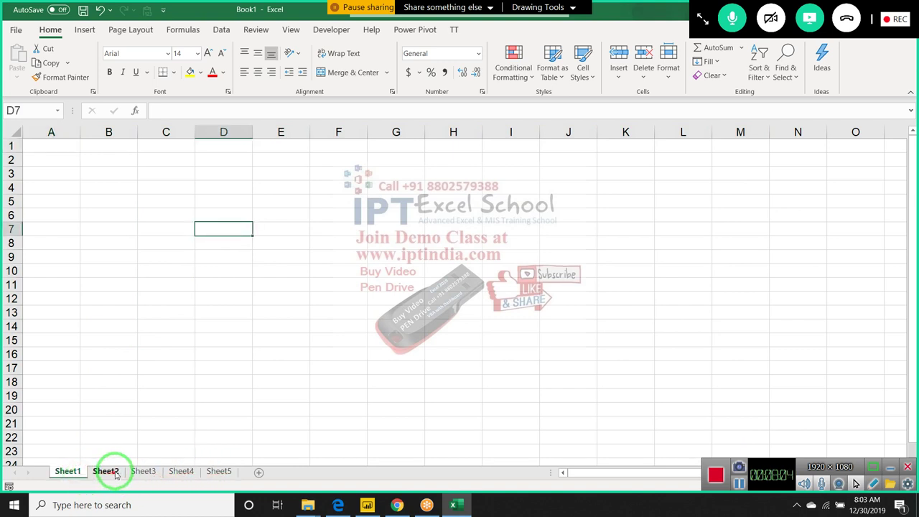
# - Enter 'Date' in A1 and today's date 12/30/2019 in B1, then select A1:B1
pyautogui.click(54, 147)
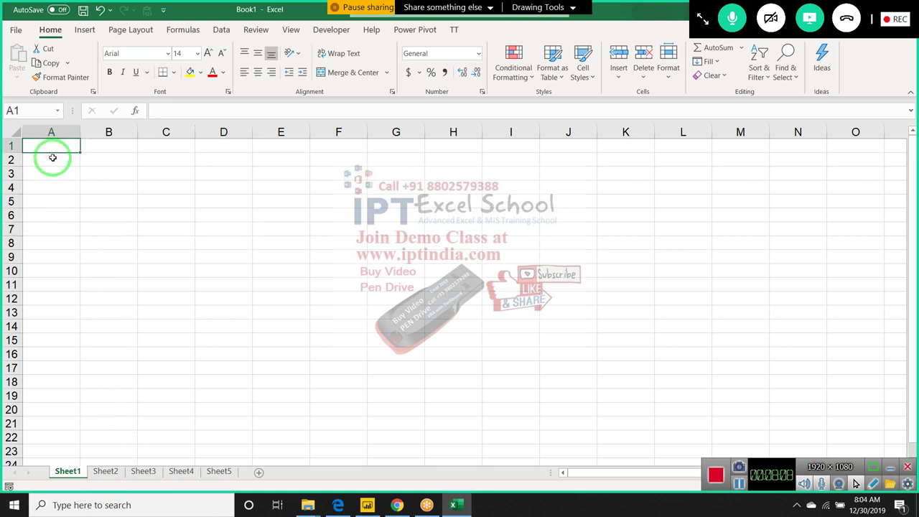
pyautogui.write('Date')
pyautogui.press('Tab')
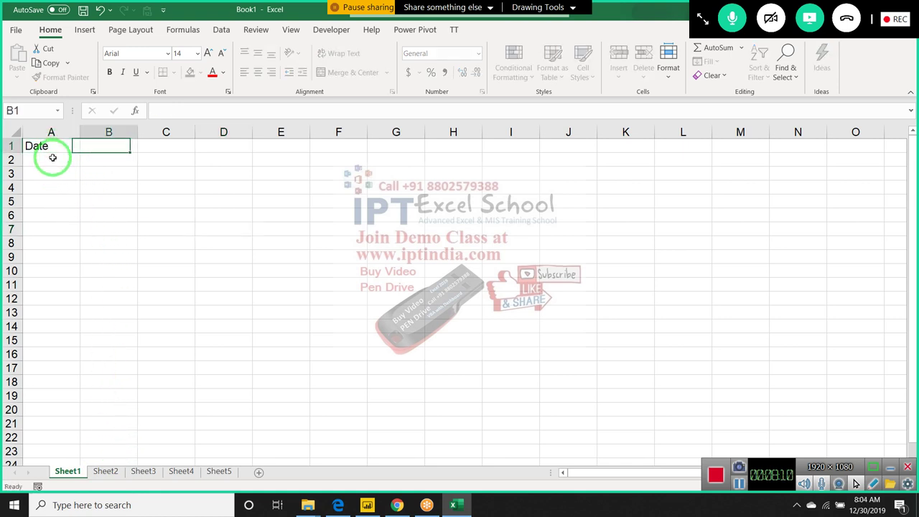
pyautogui.hotkey('ctrl', ';')
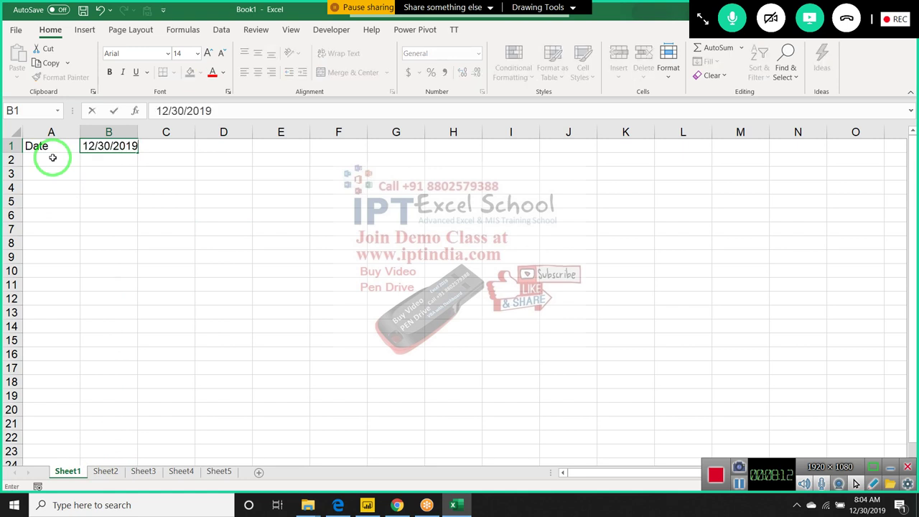
pyautogui.press('Return')
pyautogui.press('Up')
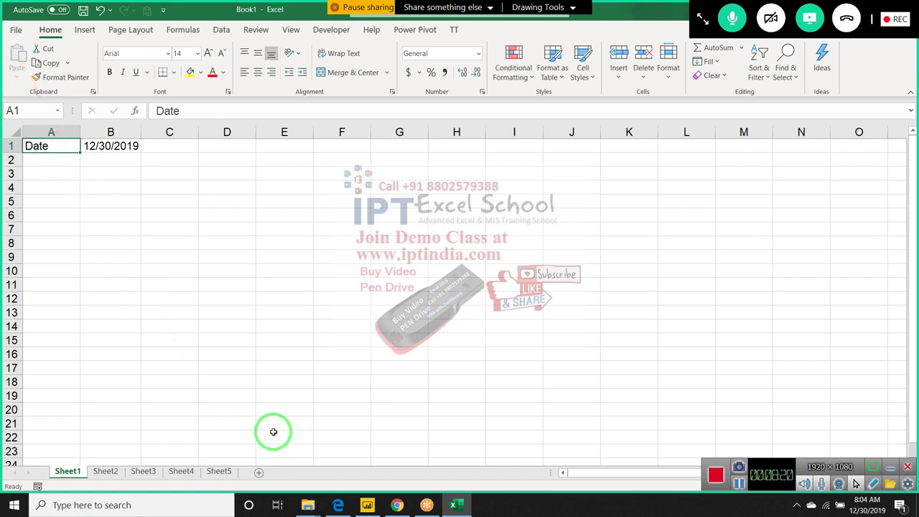
pyautogui.hotkey('shift', 'Right')
# - Paste the Date row into Sheet2 and Sheet3, then clear it again and return to Sheet1
pyautogui.hotkey('ctrl', 'c')
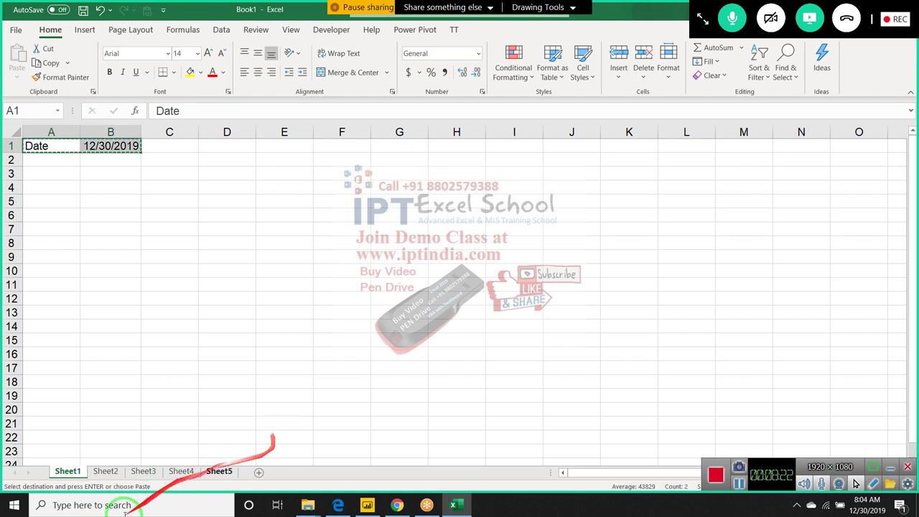
pyautogui.click(102, 471)
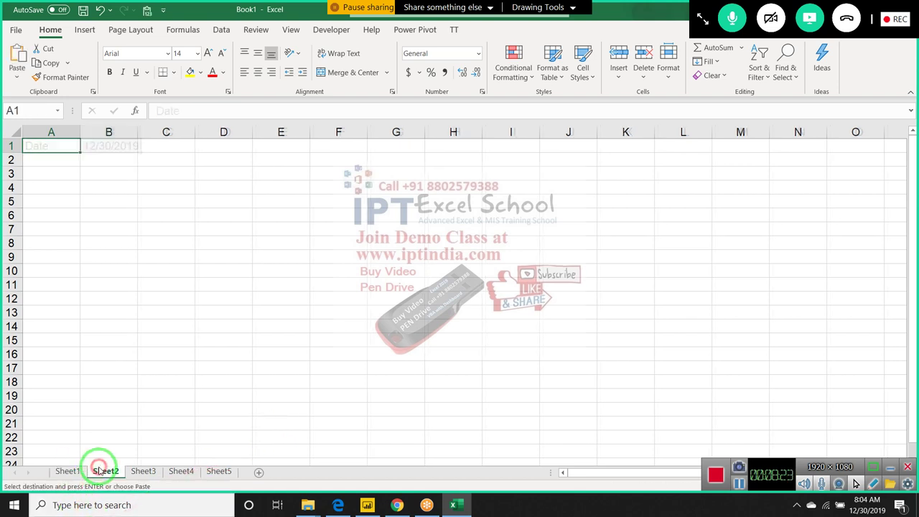
pyautogui.hotkey('ctrl', 'v')
pyautogui.click(145, 472)
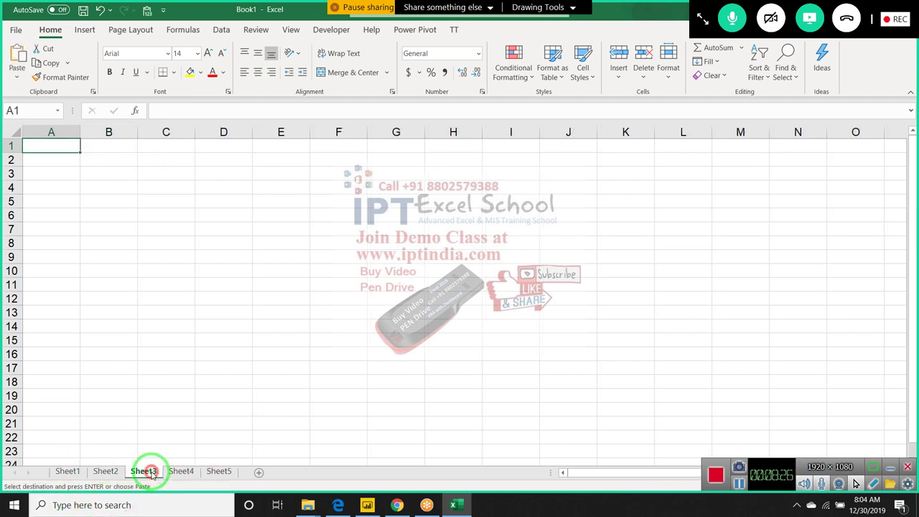
pyautogui.hotkey('ctrl', 'v')
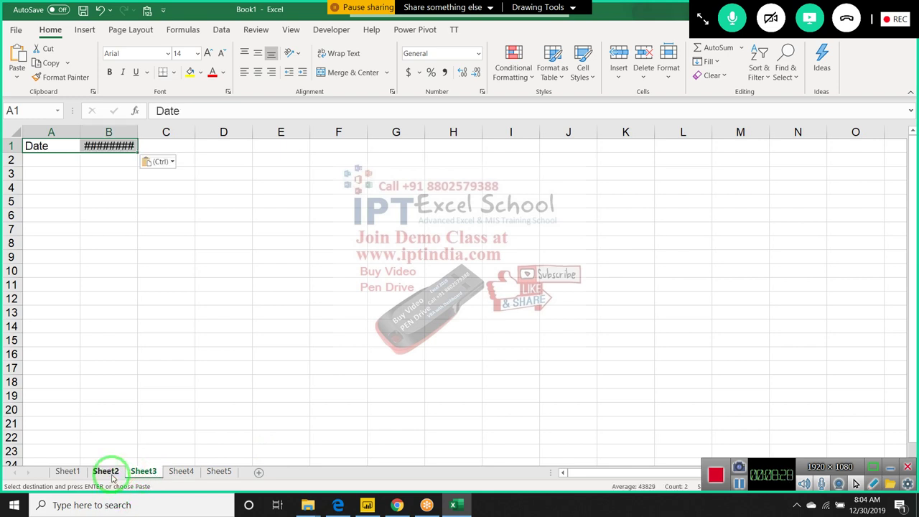
pyautogui.keyDown('ctrl'); pyautogui.click(108, 472); pyautogui.keyUp('ctrl')
pyautogui.press('Delete')
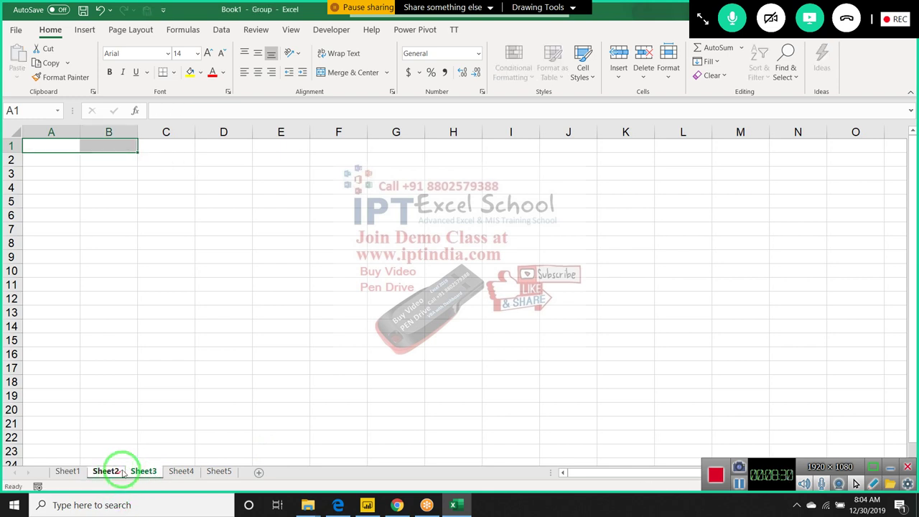
pyautogui.click(166, 409)
pyautogui.click(72, 472)
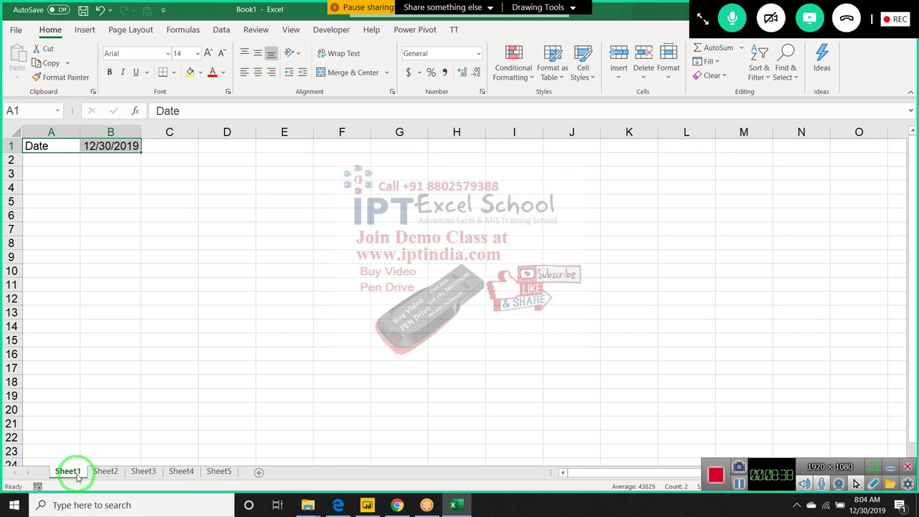
# - Paste the Date row into A1 of grouped Sheet2–Sheet5 and autofit column B
pyautogui.hotkey('ctrl', 'c')
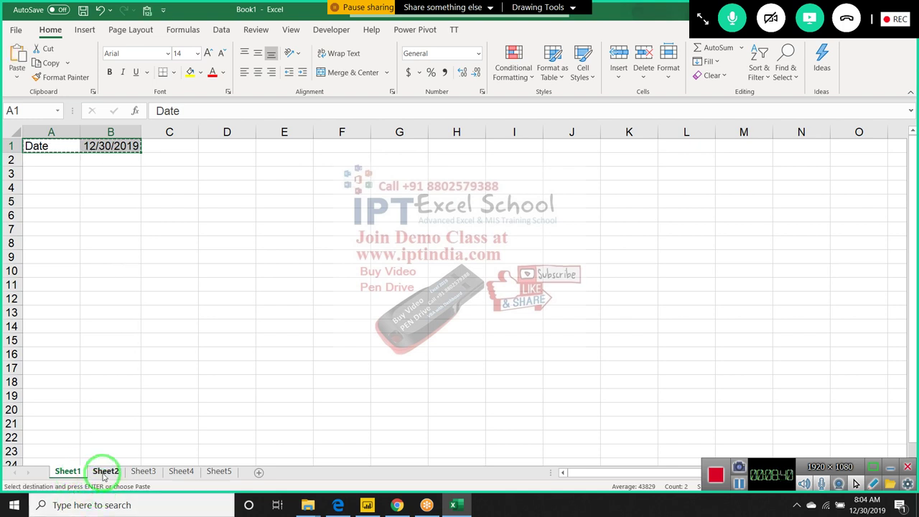
pyautogui.click(105, 472)
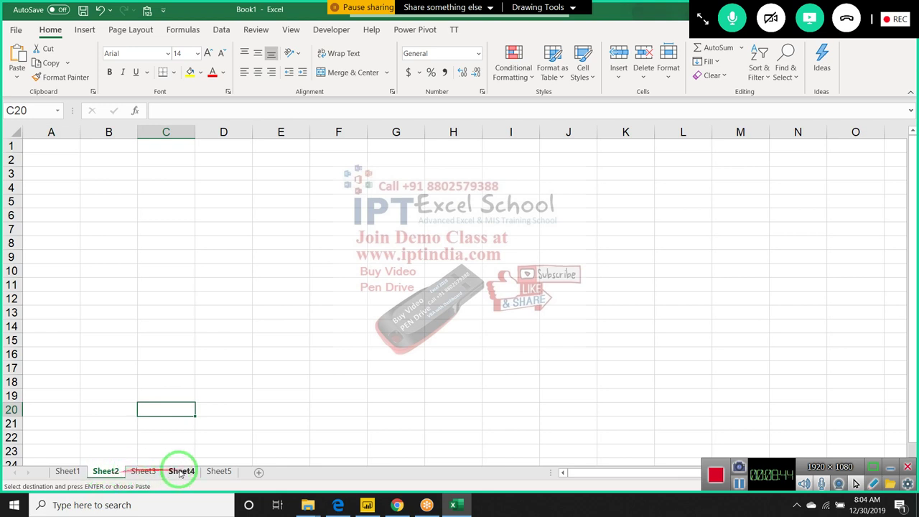
pyautogui.keyDown('shift'); pyautogui.click(219, 472); pyautogui.keyUp('shift')
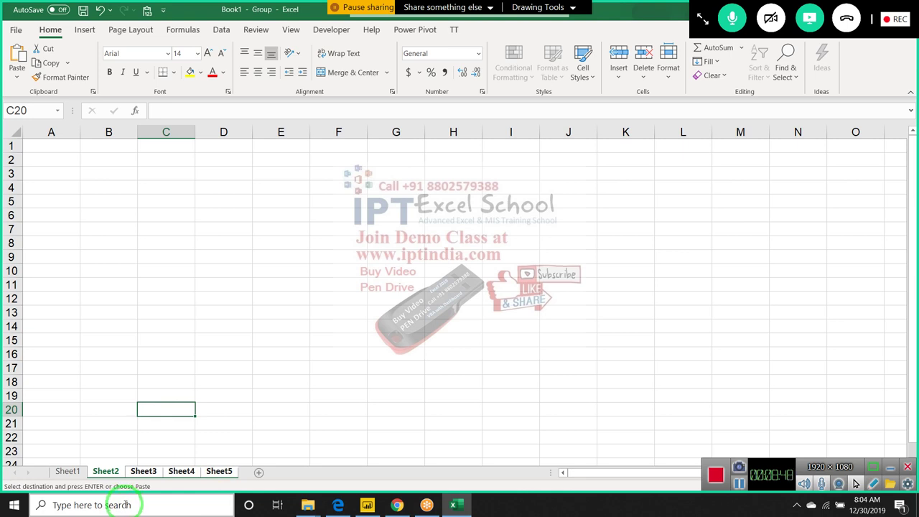
pyautogui.click(36, 148)
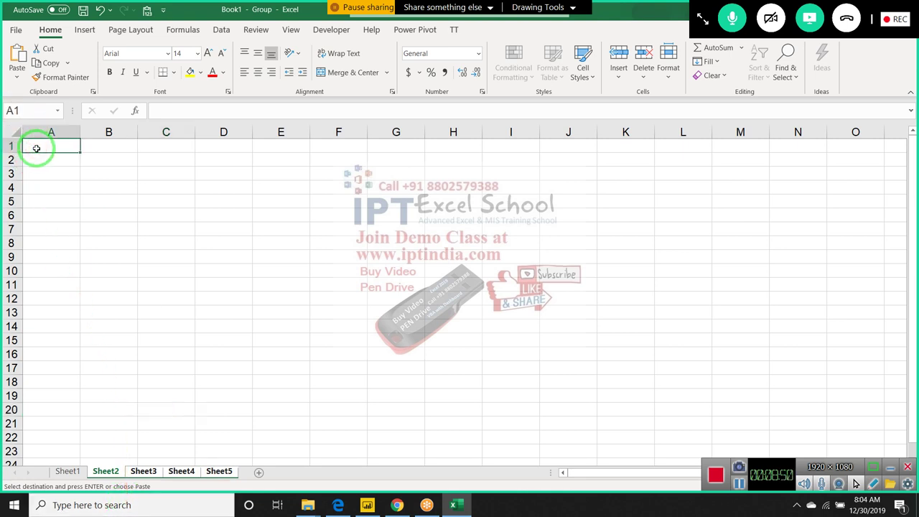
pyautogui.hotkey('ctrl', 'v')
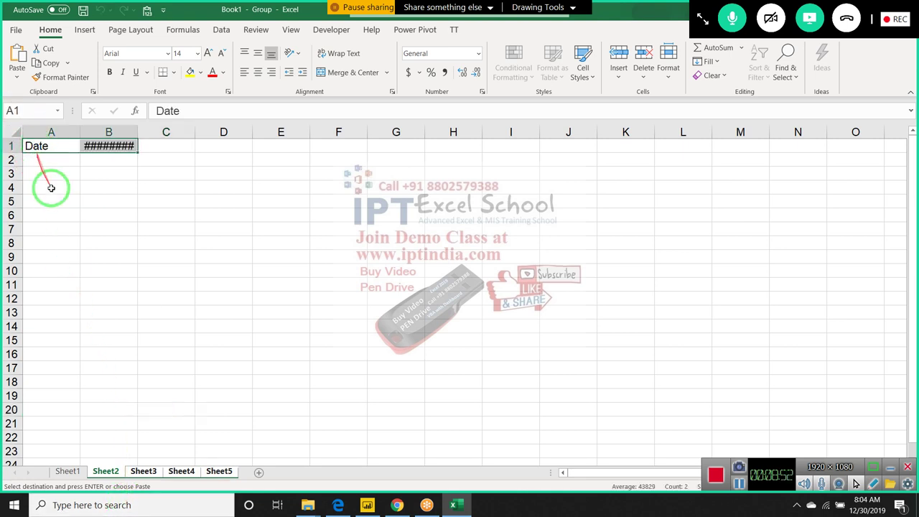
pyautogui.click(52, 188)
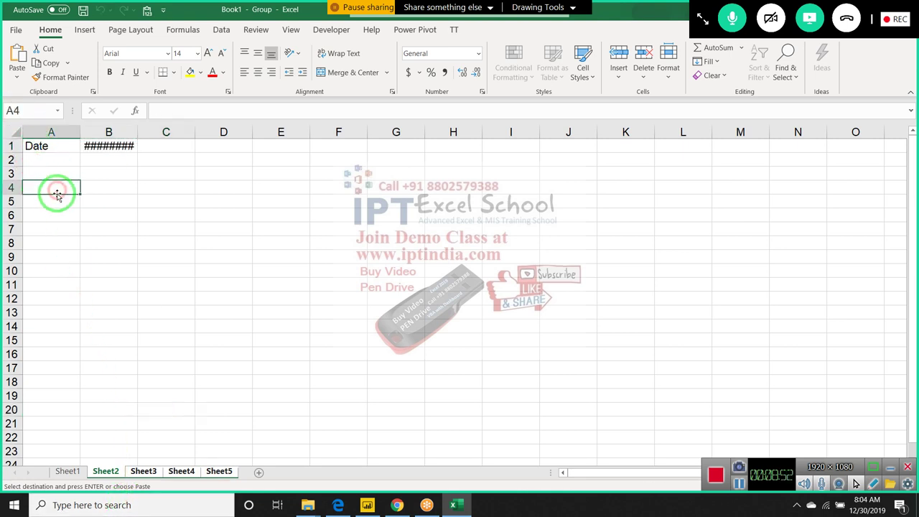
pyautogui.doubleClick(137, 131)
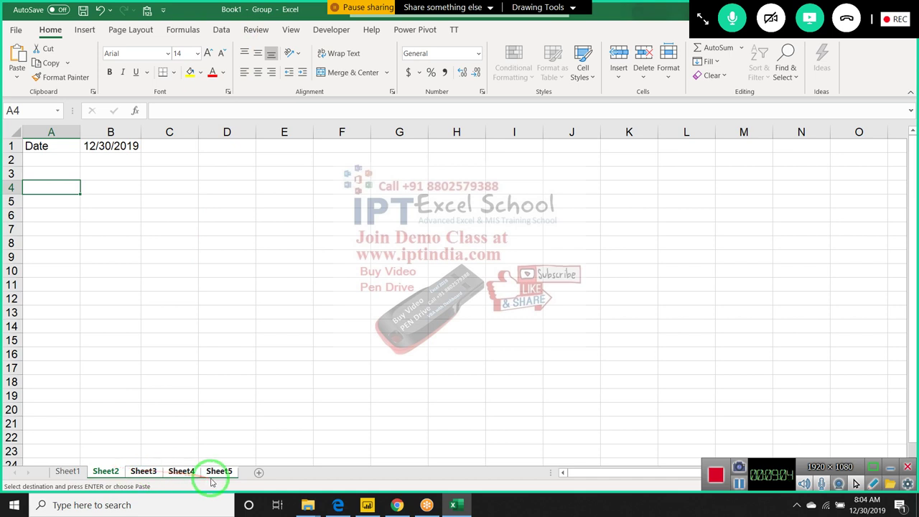
# - Check the pasted date on Sheet3 to Sheet5 and experiment with selecting sheet tabs
pyautogui.click(143, 473)
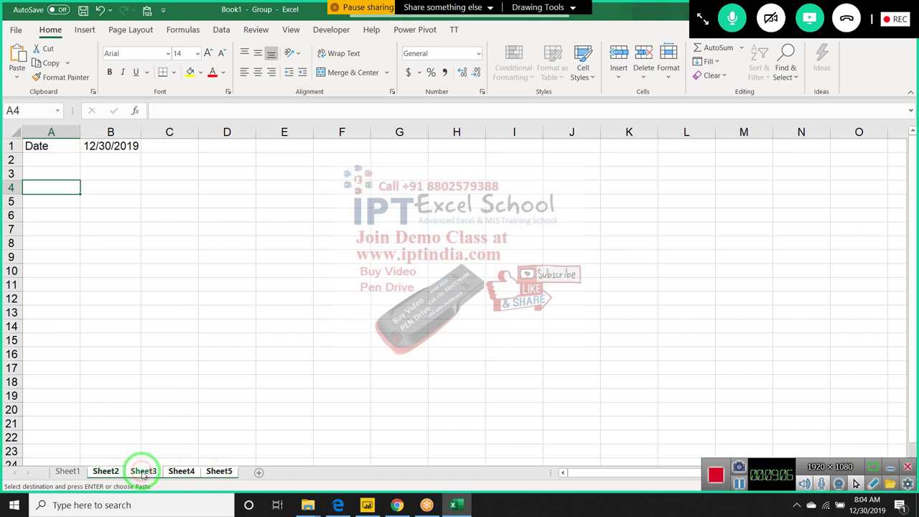
pyautogui.click(180, 473)
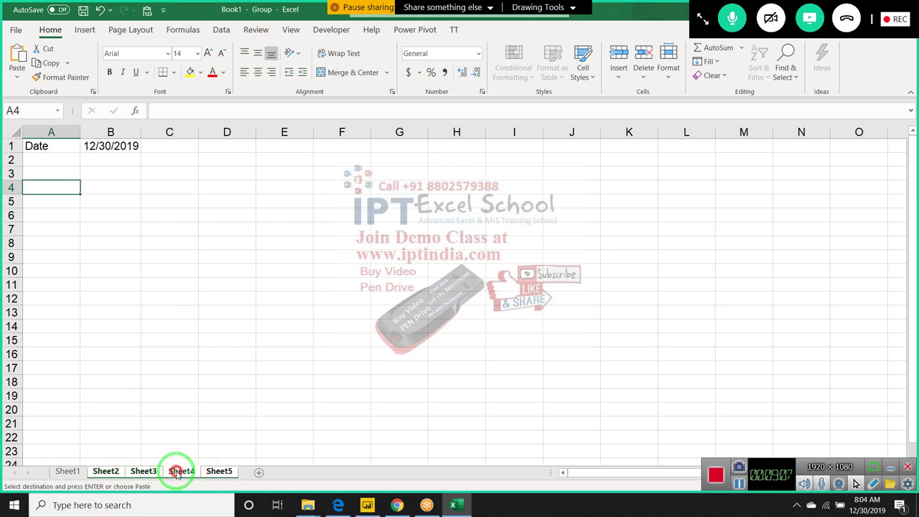
pyautogui.click(219, 473)
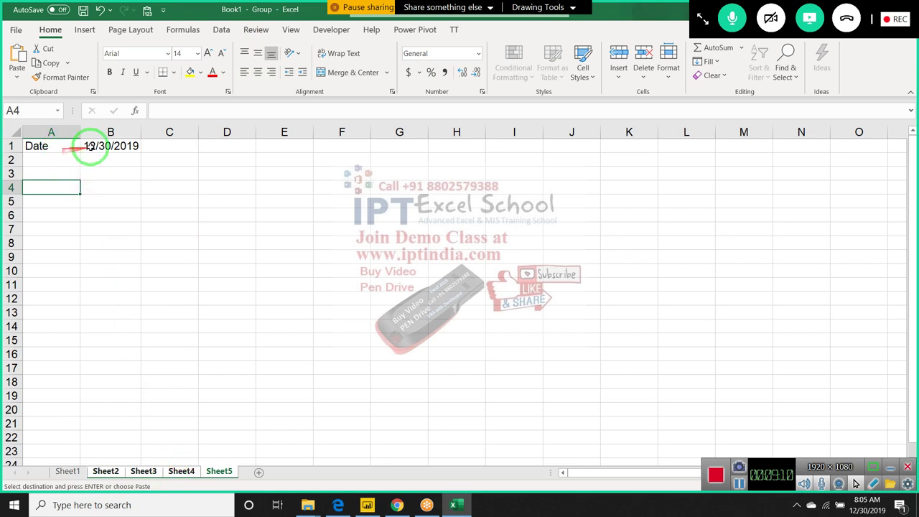
pyautogui.click(70, 472)
pyautogui.click(117, 472)
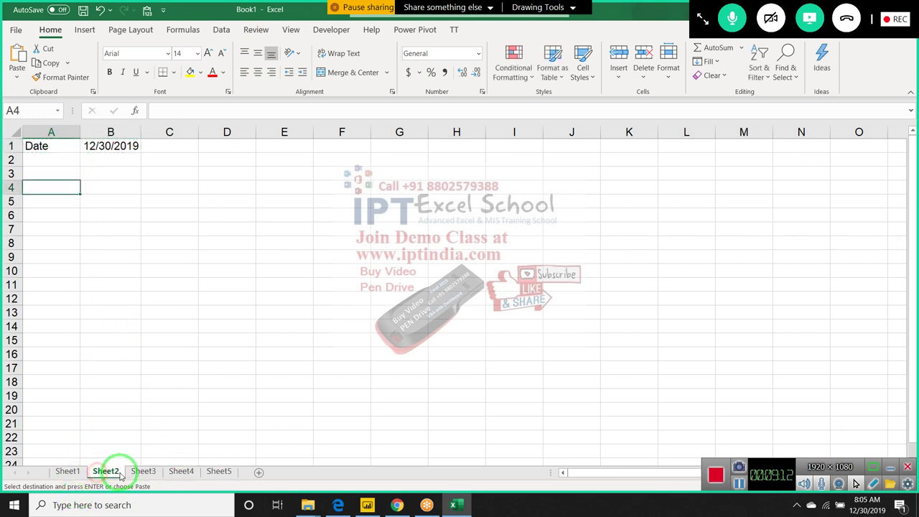
pyautogui.click(143, 471)
pyautogui.click(179, 472)
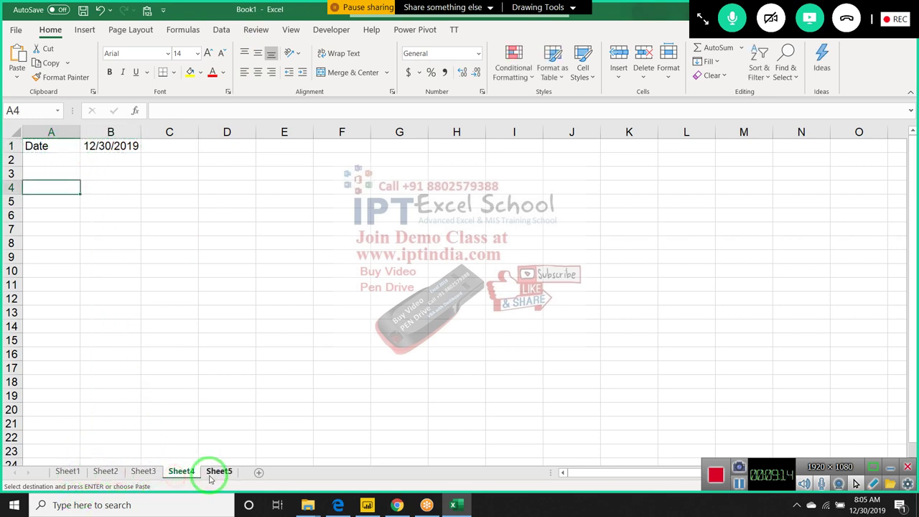
pyautogui.click(215, 473)
pyautogui.keyDown('ctrl'); pyautogui.click(131, 472); pyautogui.keyUp('ctrl')
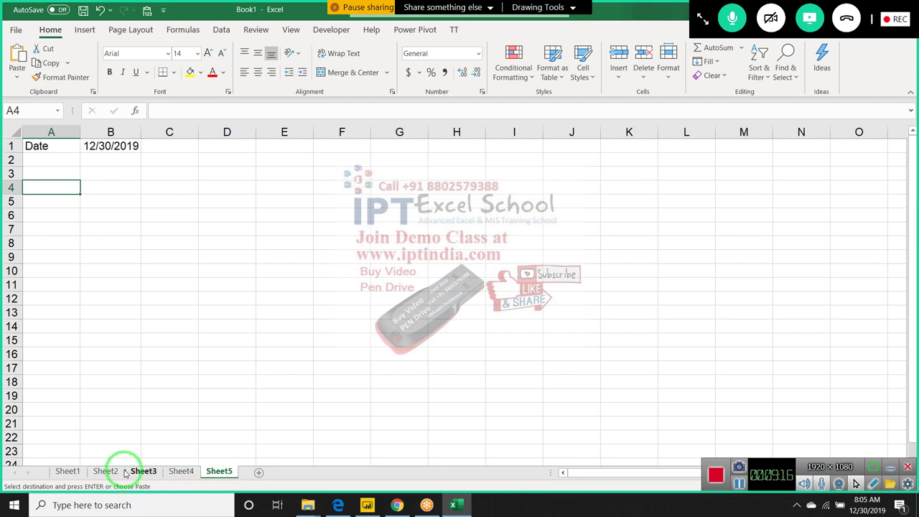
pyautogui.keyDown('ctrl'); pyautogui.click(121, 471); pyautogui.keyUp('ctrl')
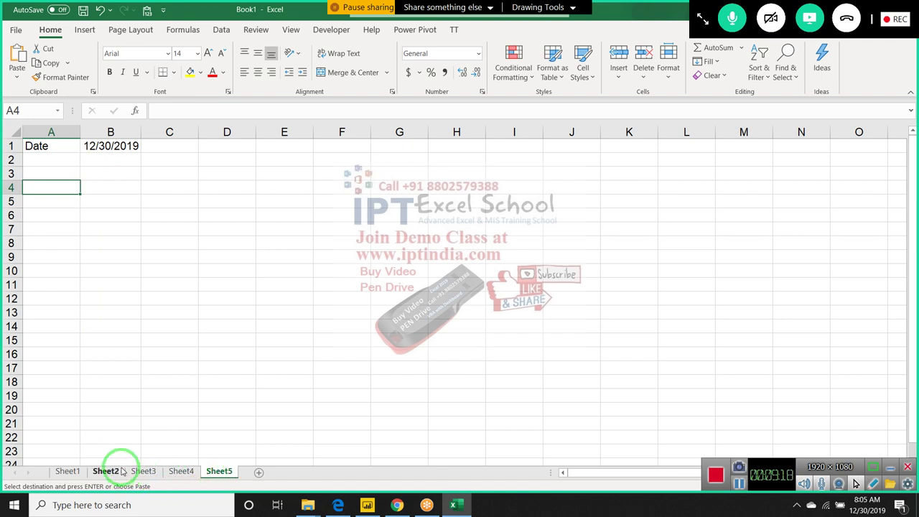
# - On Sheet1, select cell A5 and group all five sheets
pyautogui.click(63, 470)
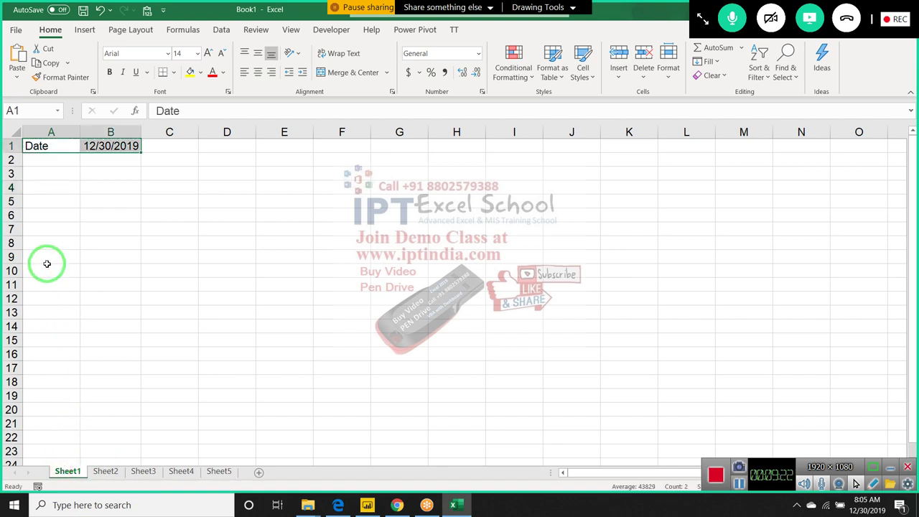
pyautogui.click(58, 176)
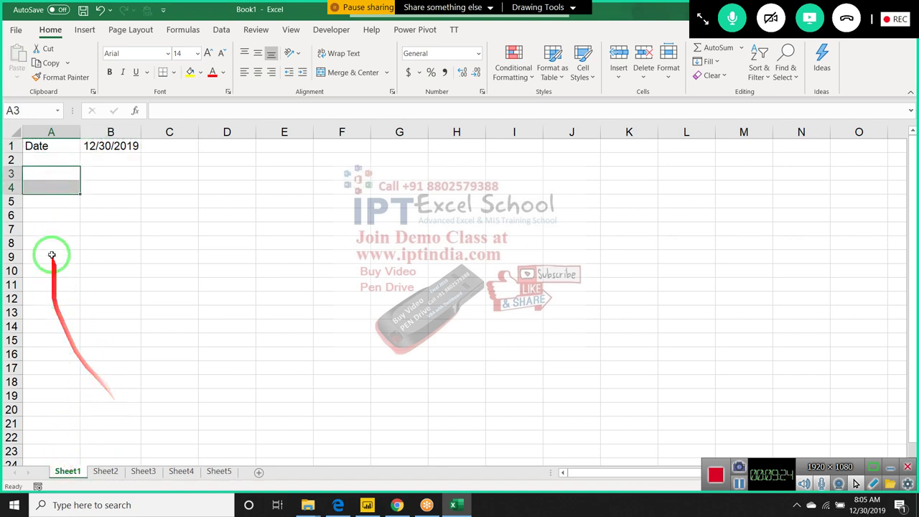
pyautogui.click(46, 197)
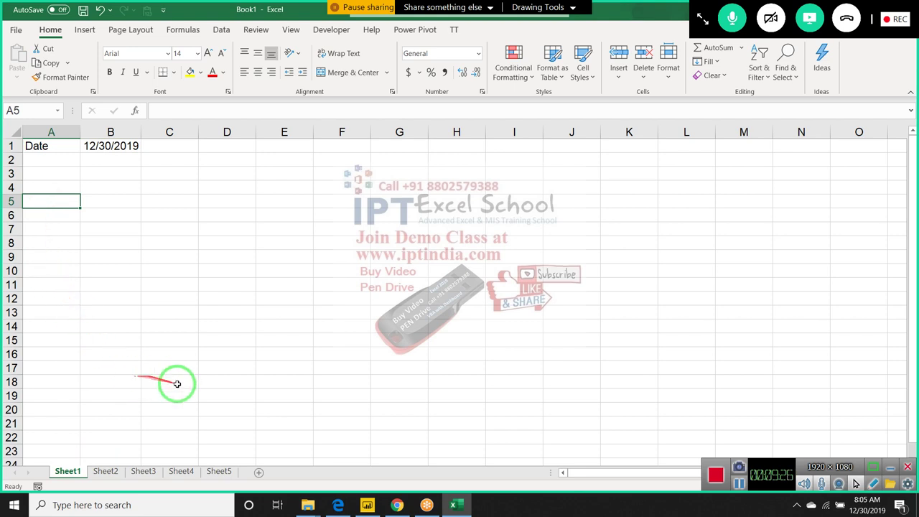
pyautogui.keyDown('shift'); pyautogui.click(227, 472); pyautogui.keyUp('shift')
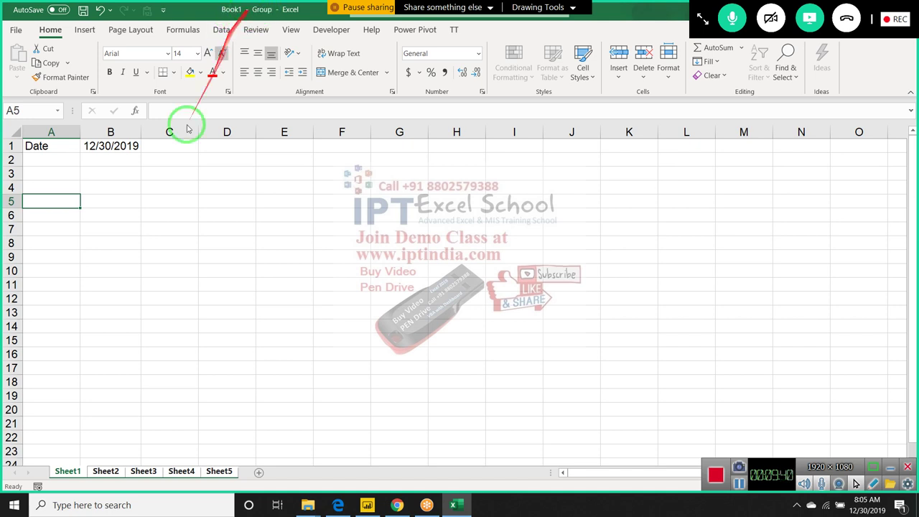
# - Enter 'Time' in A5 and the current time 8:05 AM in B5, then select A5:B5
pyautogui.write('Ti')
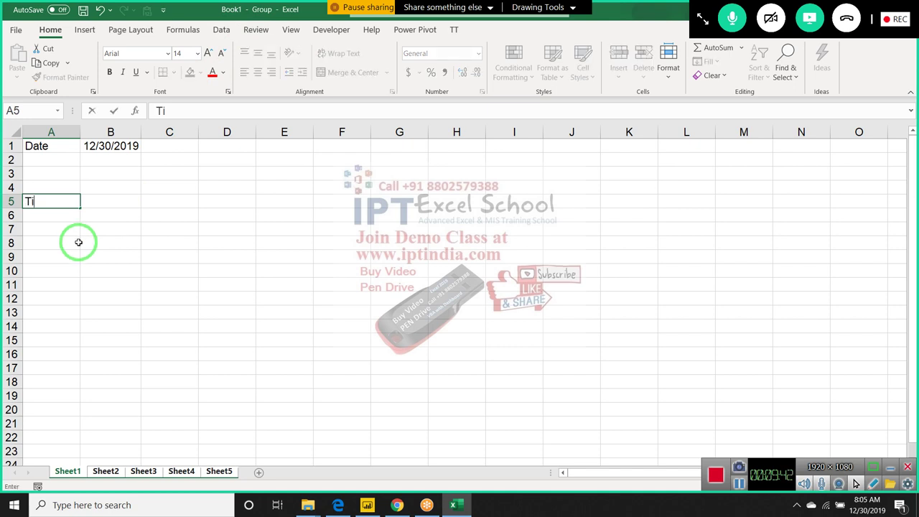
pyautogui.write('me')
pyautogui.press('Tab')
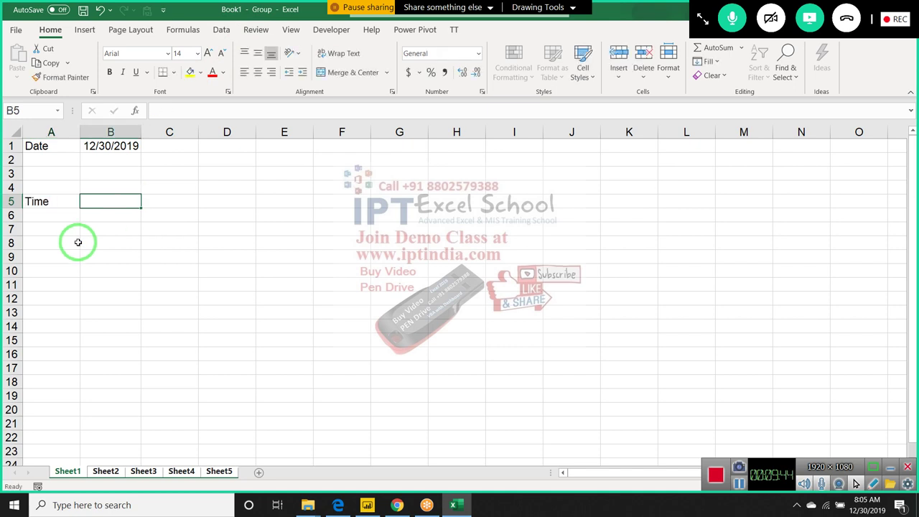
pyautogui.hotkey('ctrl', 'shift', ';')
pyautogui.press('Return')
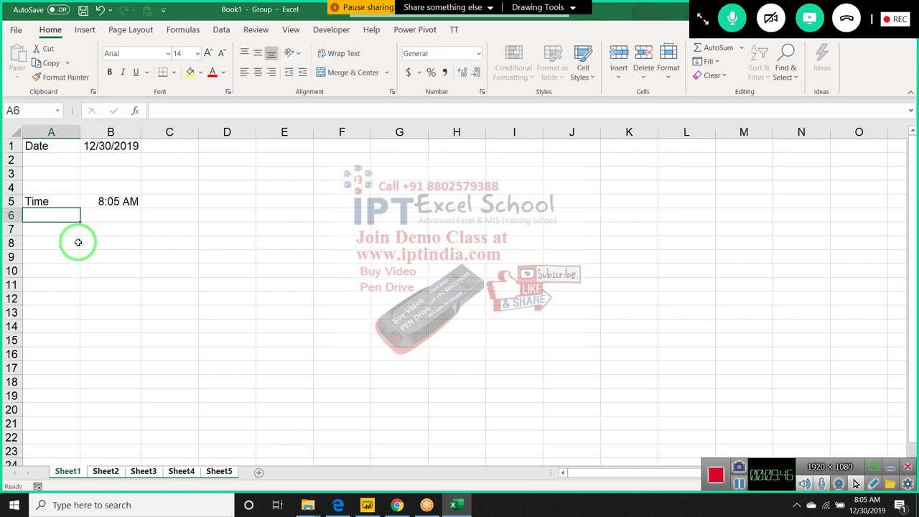
pyautogui.press('Up')
pyautogui.hotkey('shift', 'Right')
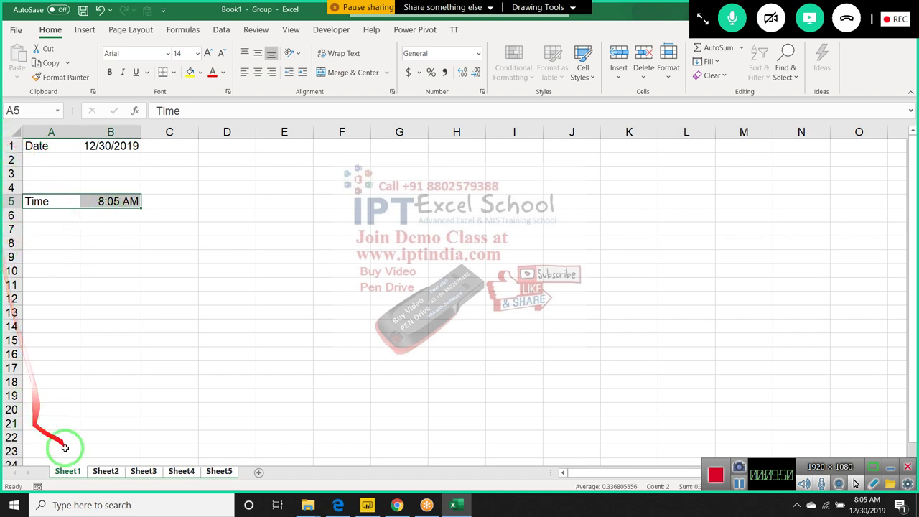
# - Verify the Time row appears on Sheet2 through Sheet5, then return to Sheet1
pyautogui.click(106, 472)
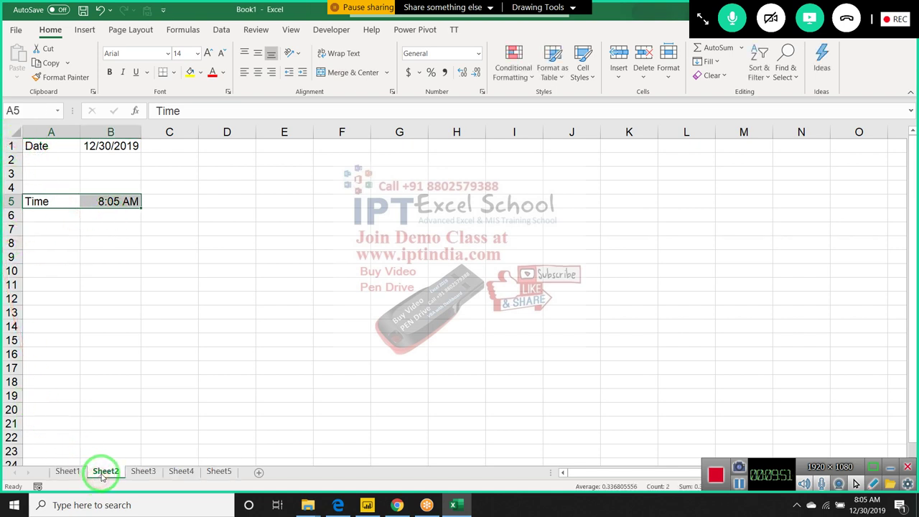
pyautogui.click(143, 472)
pyautogui.click(181, 472)
pyautogui.click(220, 472)
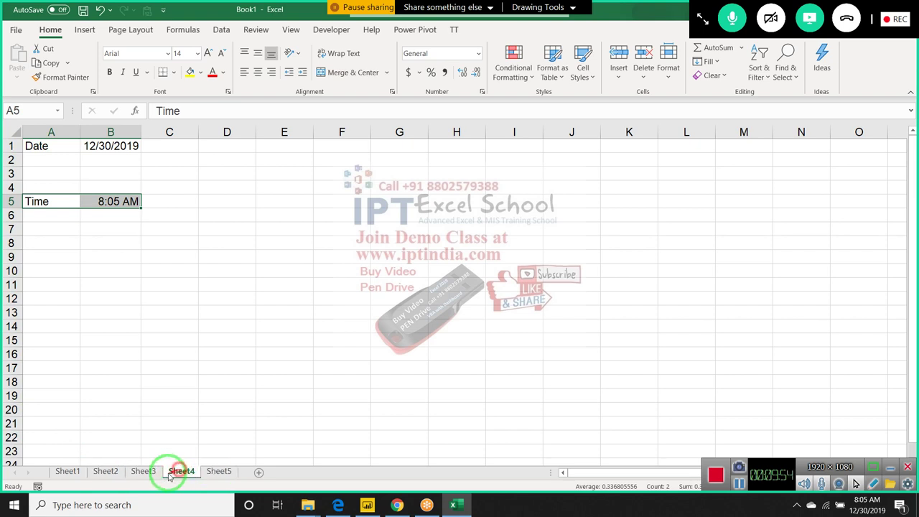
pyautogui.click(142, 472)
pyautogui.click(106, 472)
pyautogui.click(72, 472)
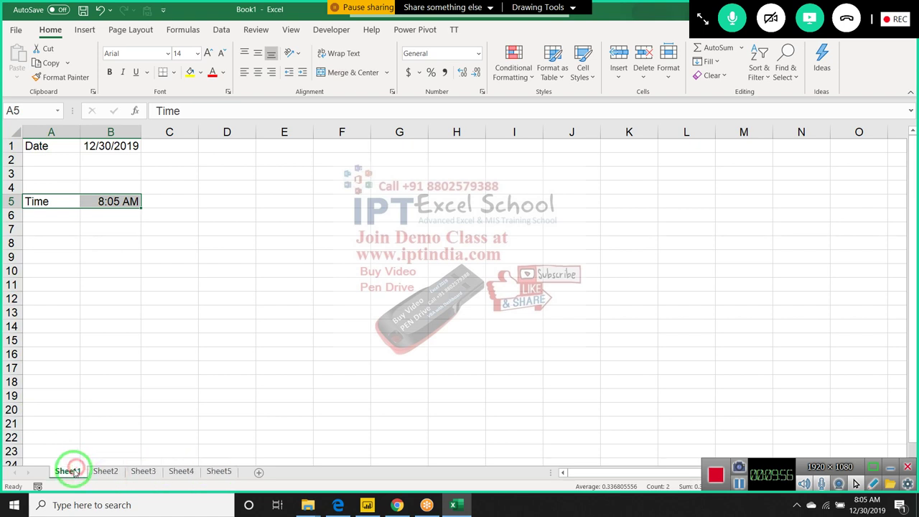
pyautogui.click(81, 242)
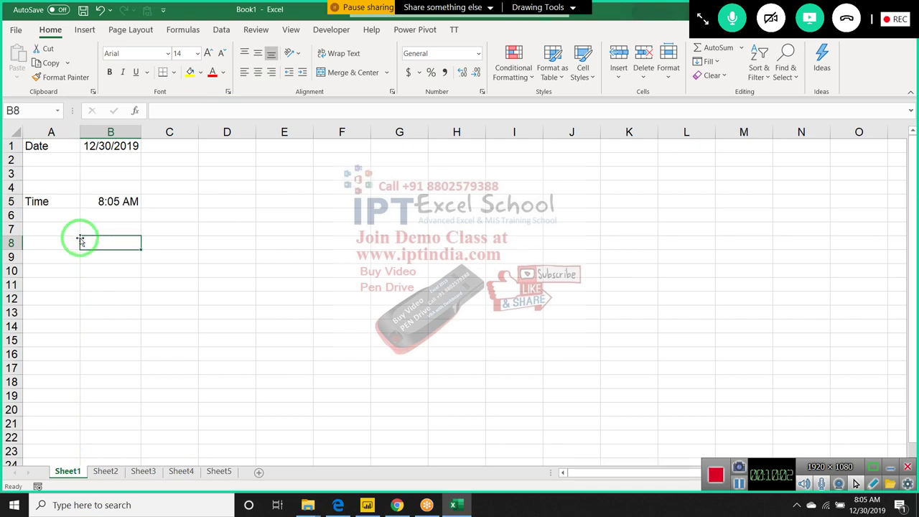
# - Give A5:B5 all borders and a yellow fill, then group all five sheets
pyautogui.moveTo(41, 201); pyautogui.dragTo(100, 202)
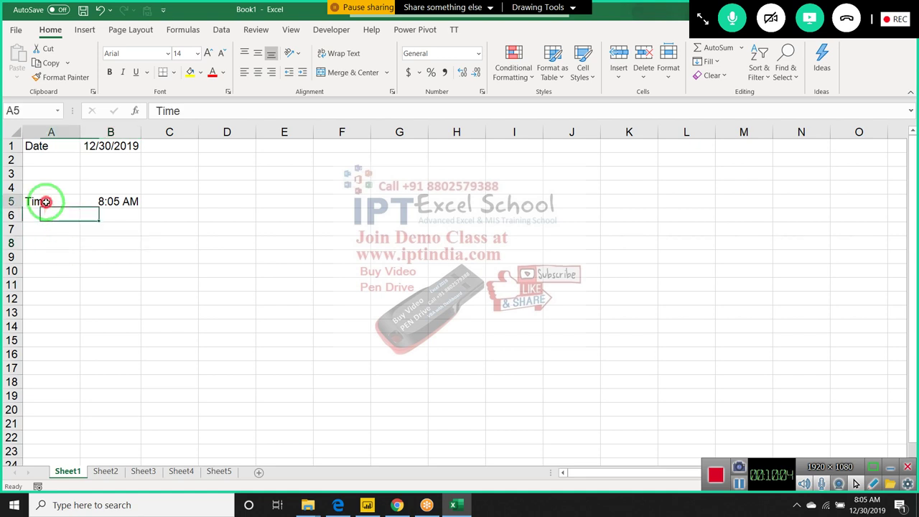
pyautogui.click(174, 72)
pyautogui.click(170, 194)
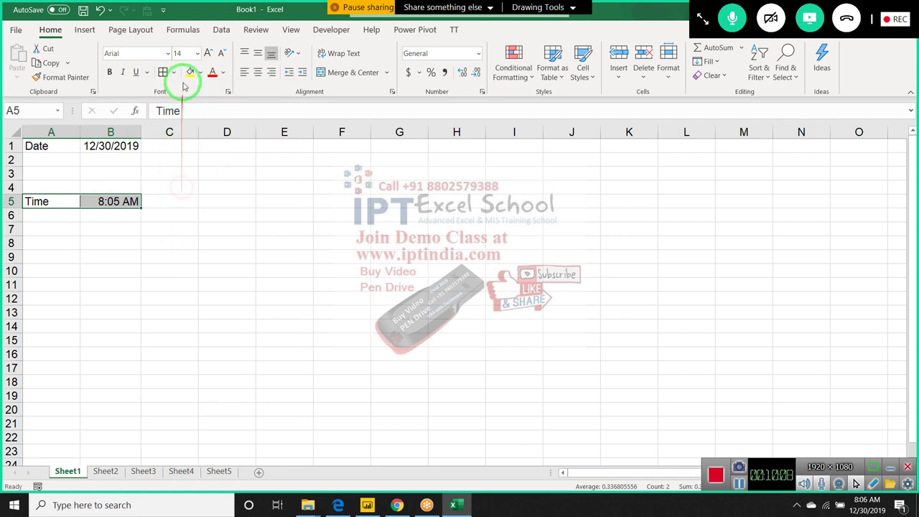
pyautogui.click(189, 74)
pyautogui.keyDown('shift'); pyautogui.click(219, 472); pyautogui.keyUp('shift')
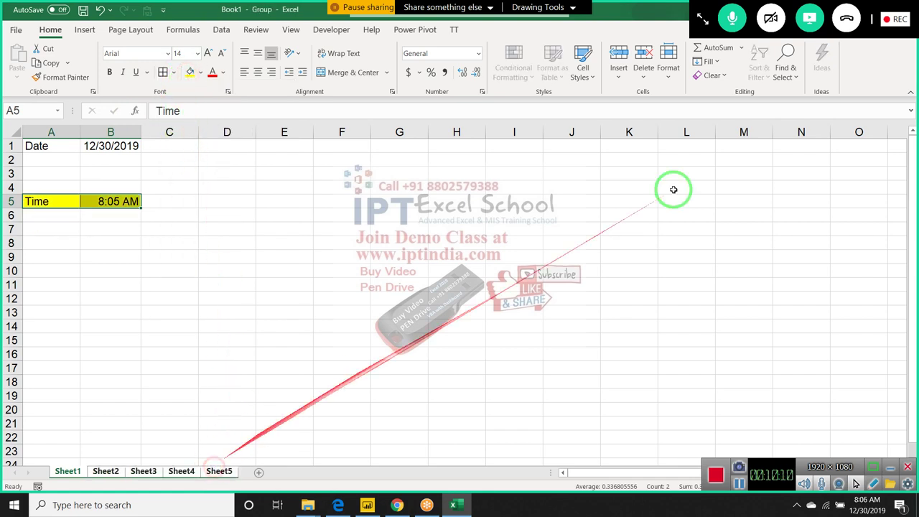
# - Look at the Fill options, then ungroup the sheets and return to Sheet1
pyautogui.click(712, 62)
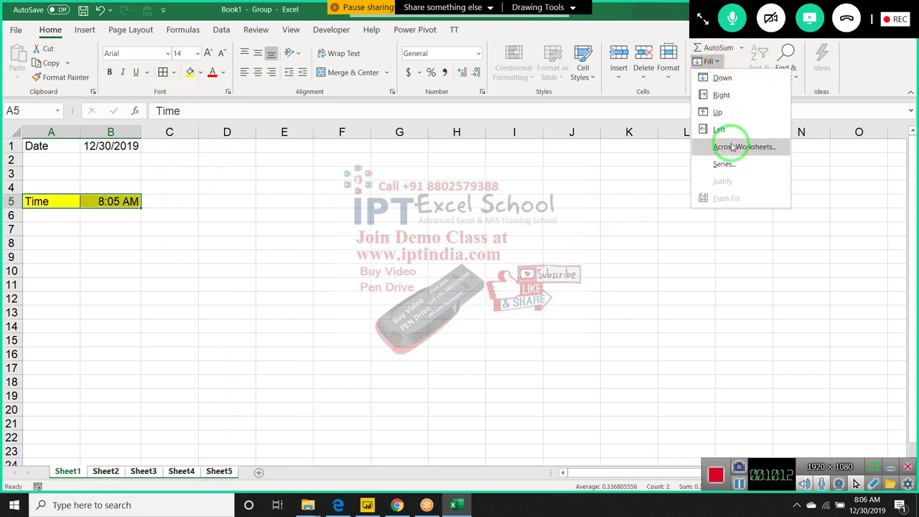
pyautogui.click(84, 472)
pyautogui.click(163, 379)
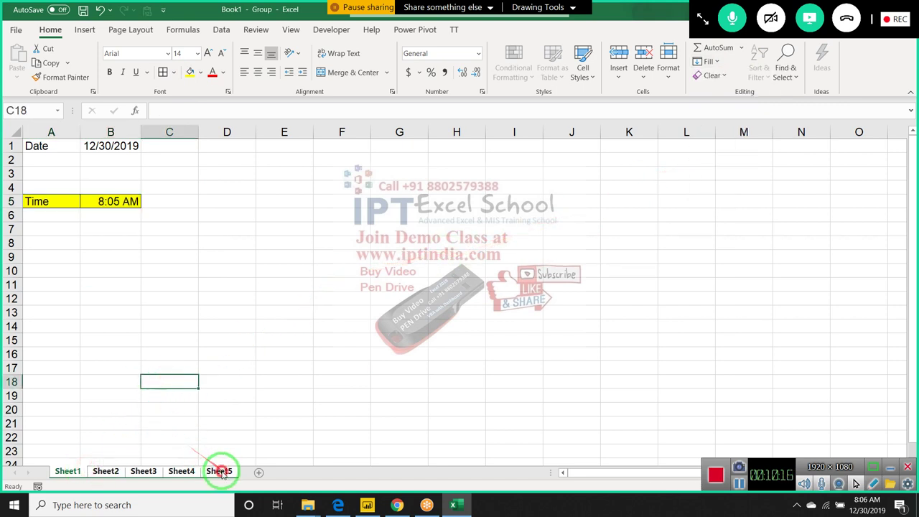
pyautogui.click(188, 474)
pyautogui.click(105, 472)
pyautogui.click(68, 472)
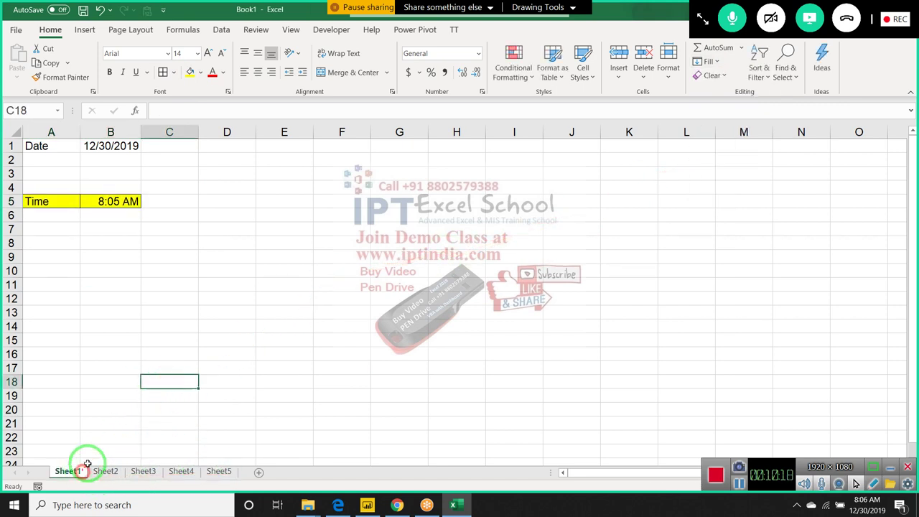
pyautogui.moveTo(97, 454); pyautogui.dragTo(671, 6)
# - Regroup all five sheets from A5 and reselect the Time row A5:B5
pyautogui.click(707, 61)
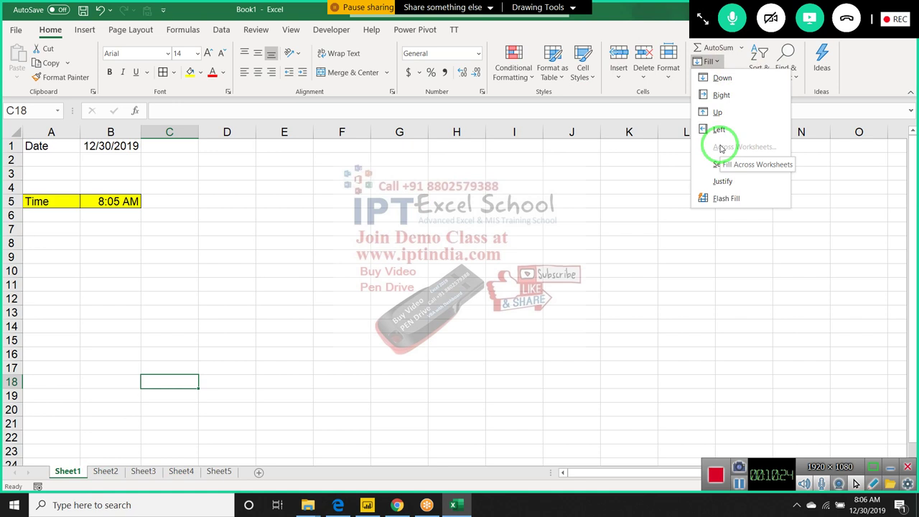
pyautogui.press('Escape')
pyautogui.click(72, 201)
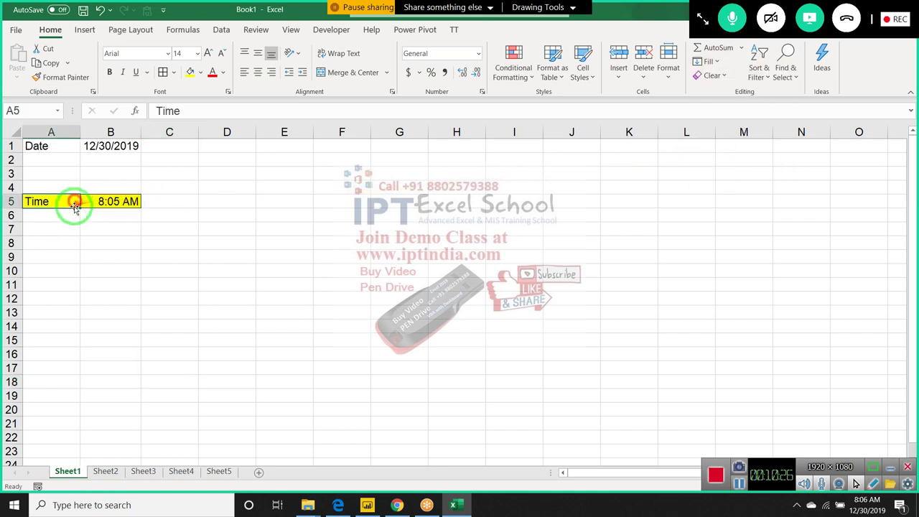
pyautogui.keyDown('shift'); pyautogui.click(216, 470); pyautogui.keyUp('shift')
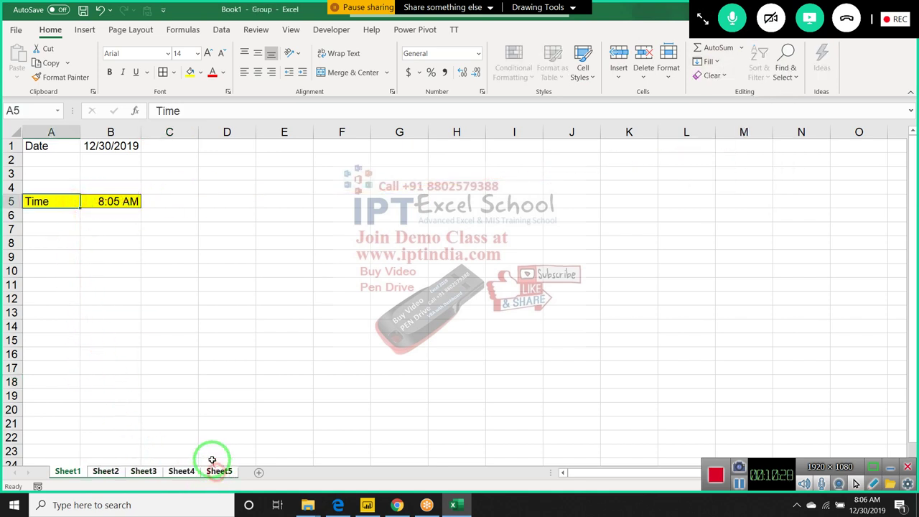
pyautogui.click(708, 61)
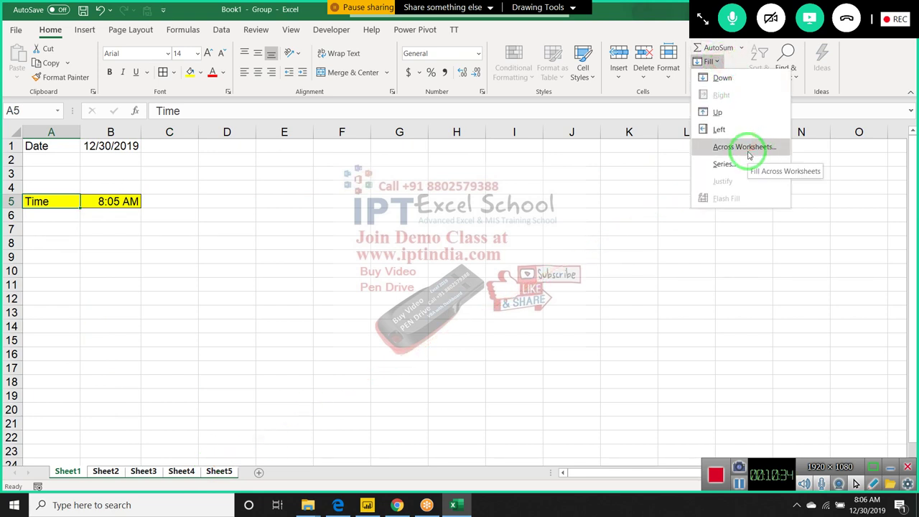
pyautogui.click(47, 204)
pyautogui.moveTo(56, 200); pyautogui.dragTo(105, 201)
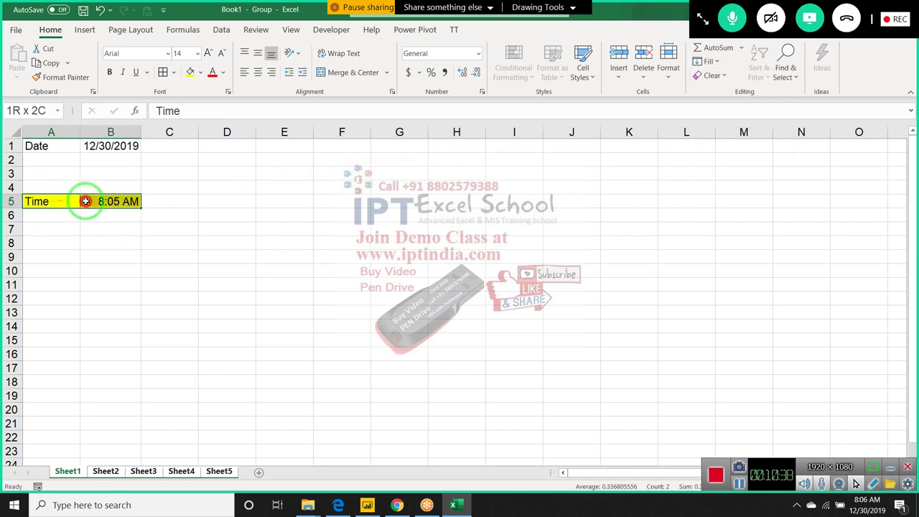
# - Fill A5:B5 across the grouped worksheets with the Formats option only
pyautogui.click(708, 61)
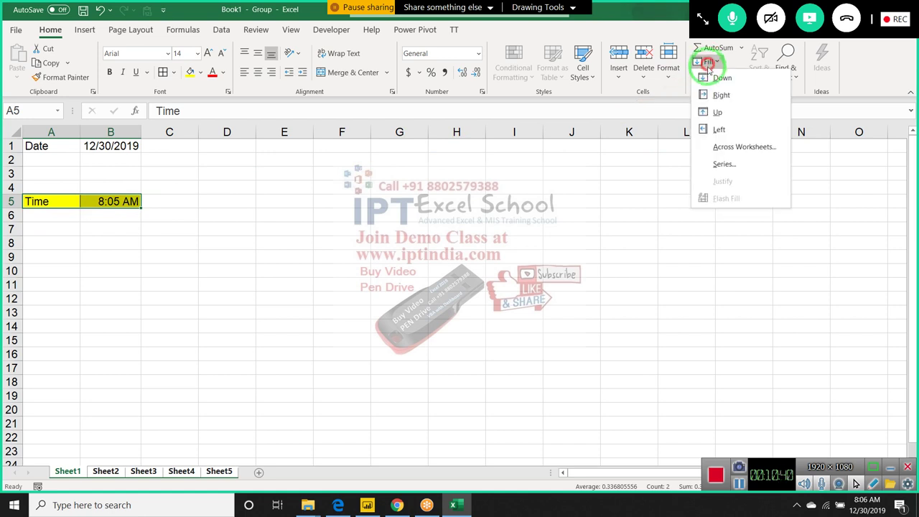
pyautogui.click(734, 147)
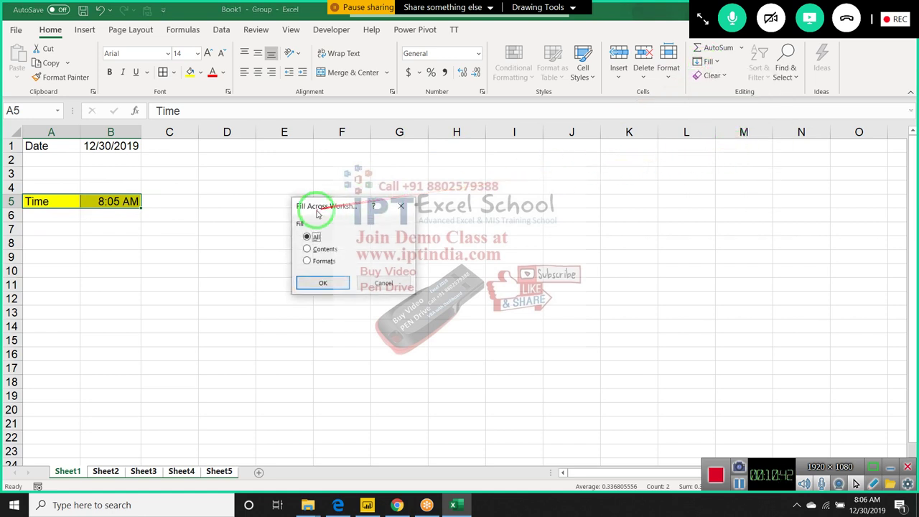
pyautogui.moveTo(317, 210); pyautogui.dragTo(355, 163)
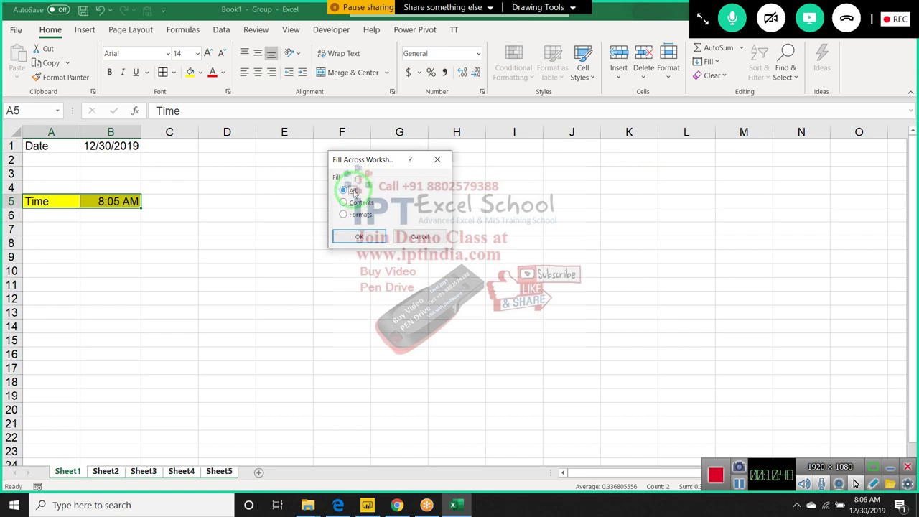
pyautogui.click(351, 204)
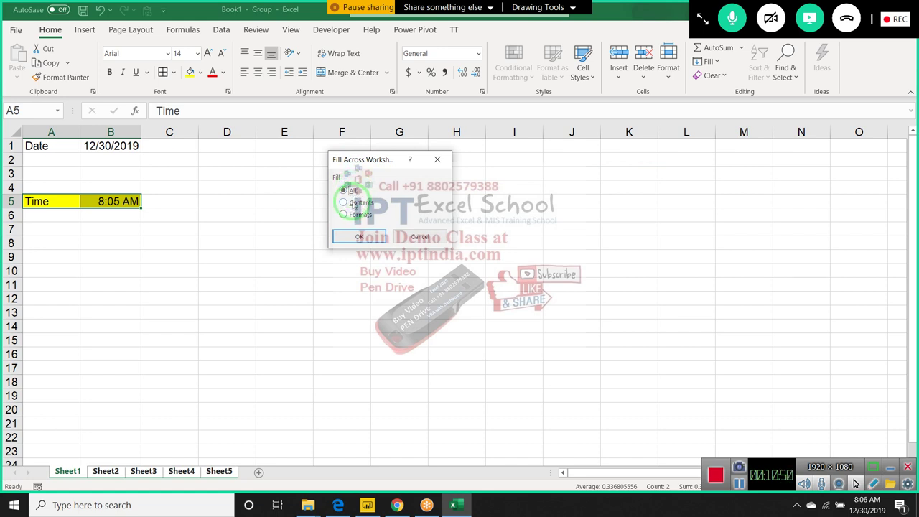
pyautogui.click(42, 203)
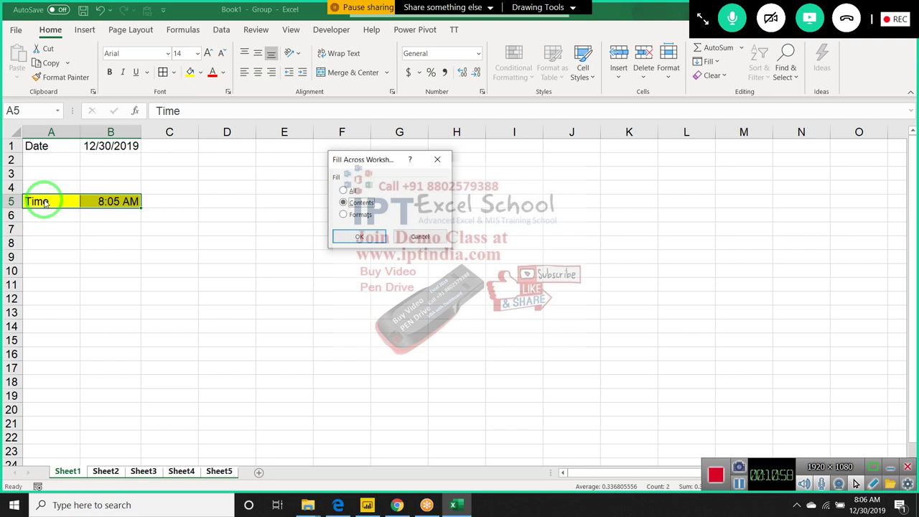
pyautogui.click(345, 214)
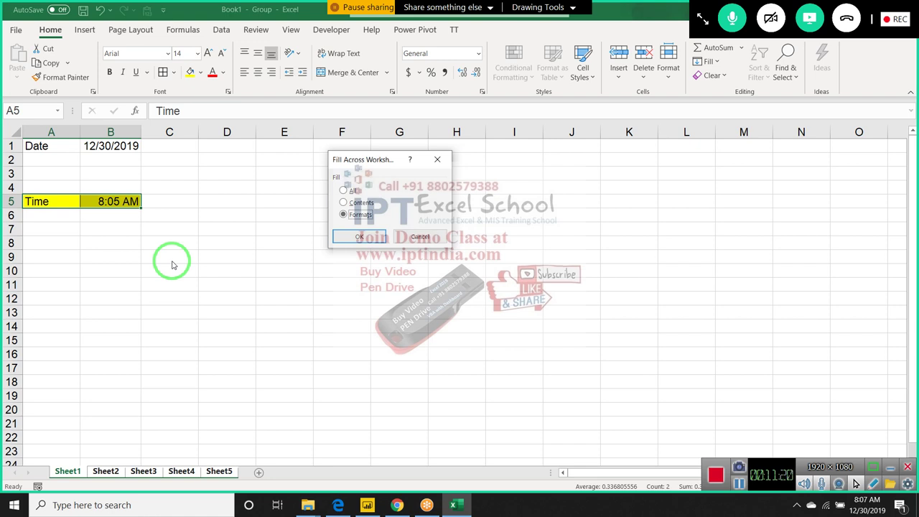
pyautogui.click(359, 238)
# - Check the yellow Time row on Sheet2 to Sheet5, then group Sheet3 with Sheet1
pyautogui.click(106, 472)
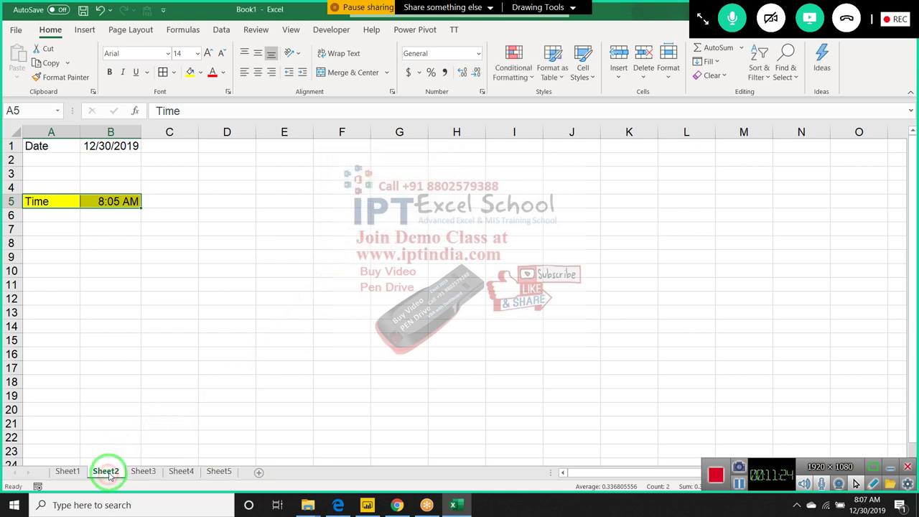
pyautogui.click(143, 471)
pyautogui.click(181, 471)
pyautogui.click(204, 471)
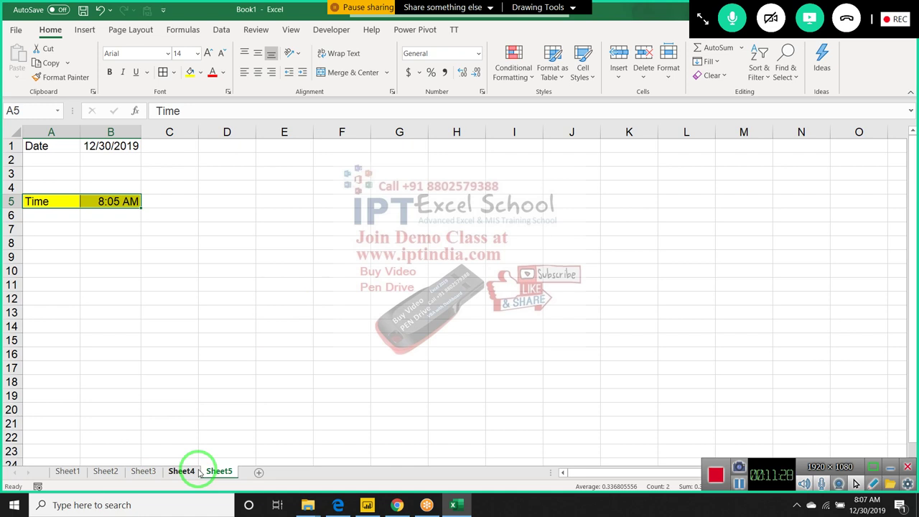
pyautogui.click(68, 471)
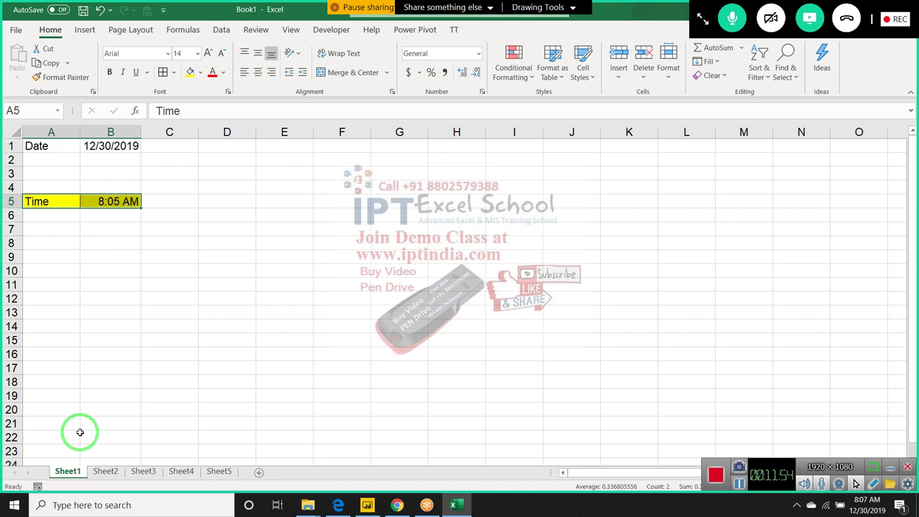
pyautogui.keyDown('ctrl'); pyautogui.click(141, 472); pyautogui.keyUp('ctrl')
# - Add Sheet5 to the group and enter 'Day -1' in cell A8
pyautogui.keyDown('ctrl'); pyautogui.click(219, 475); pyautogui.keyUp('ctrl')
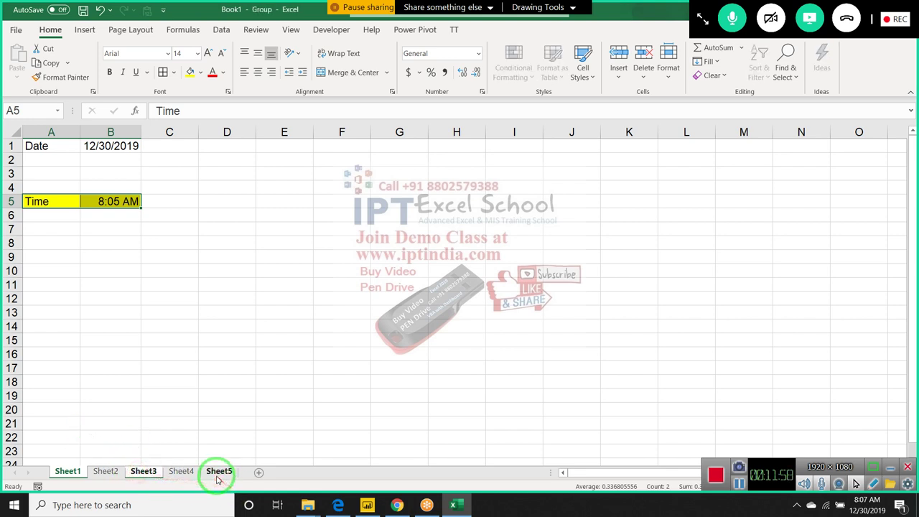
pyautogui.keyDown('ctrl'); pyautogui.click(113, 472); pyautogui.keyUp('ctrl')
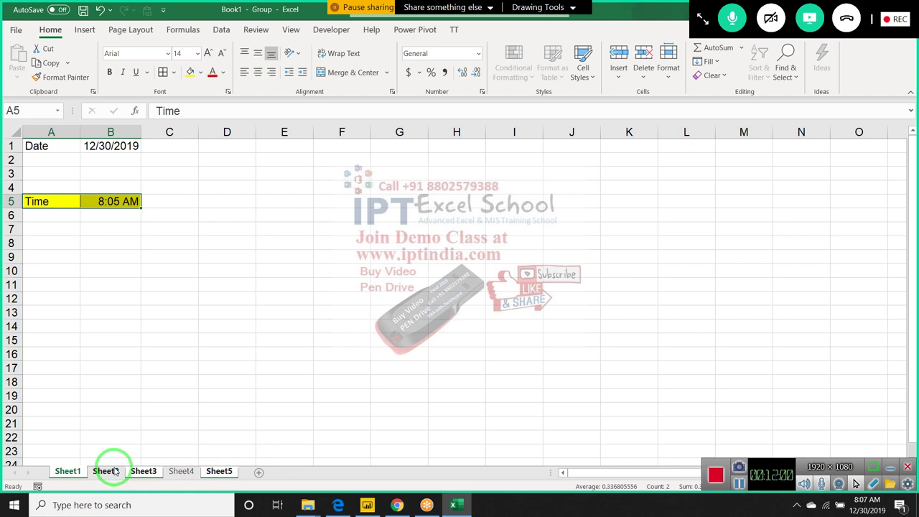
pyautogui.click(45, 244)
pyautogui.write('DA')
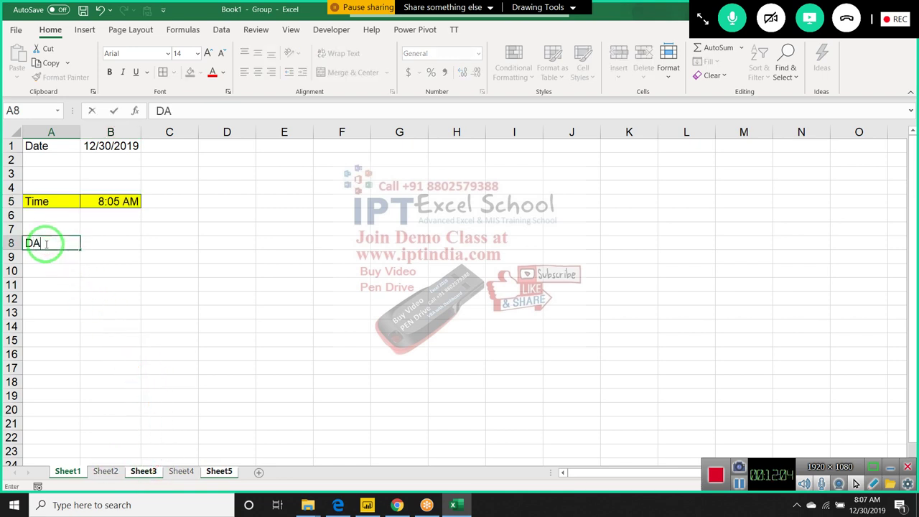
pyautogui.write('y')
pyautogui.press('BackSpace')
pyautogui.press('BackSpace')
pyautogui.write('ay')
pyautogui.write(' -1')
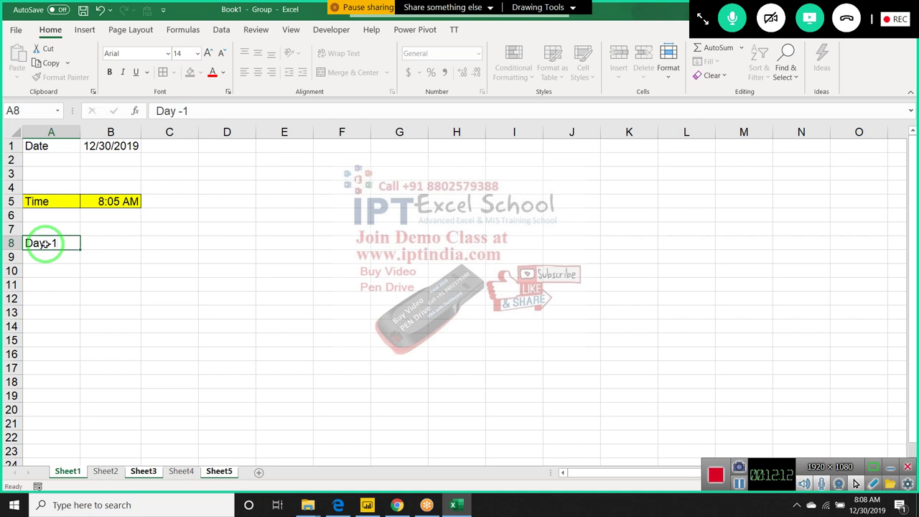
pyautogui.press('Return')
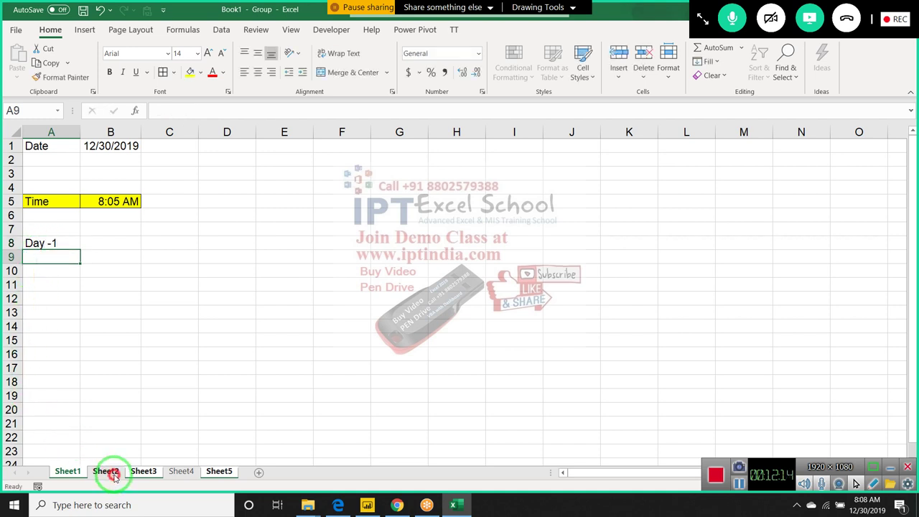
# - Check each sheet for Day -1 in A8 and come back to Sheet1
pyautogui.click(106, 472)
pyautogui.click(73, 314)
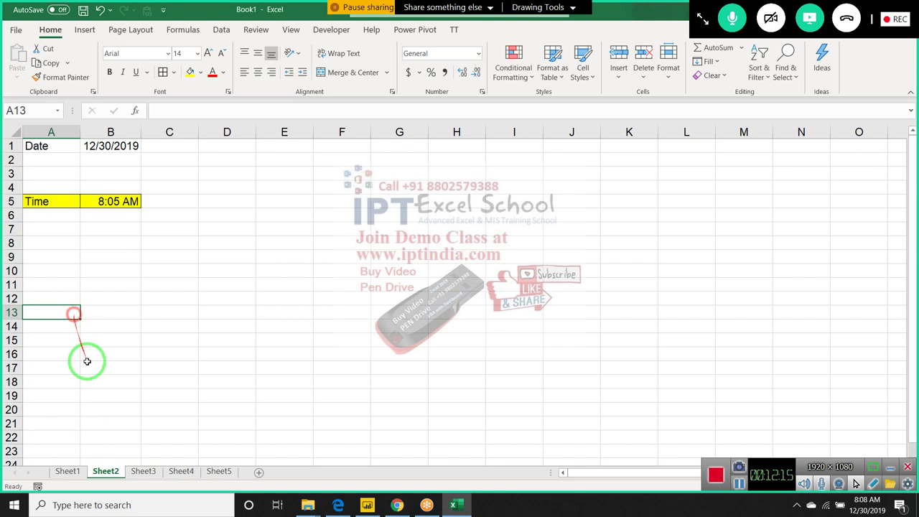
pyautogui.click(143, 471)
pyautogui.click(63, 242)
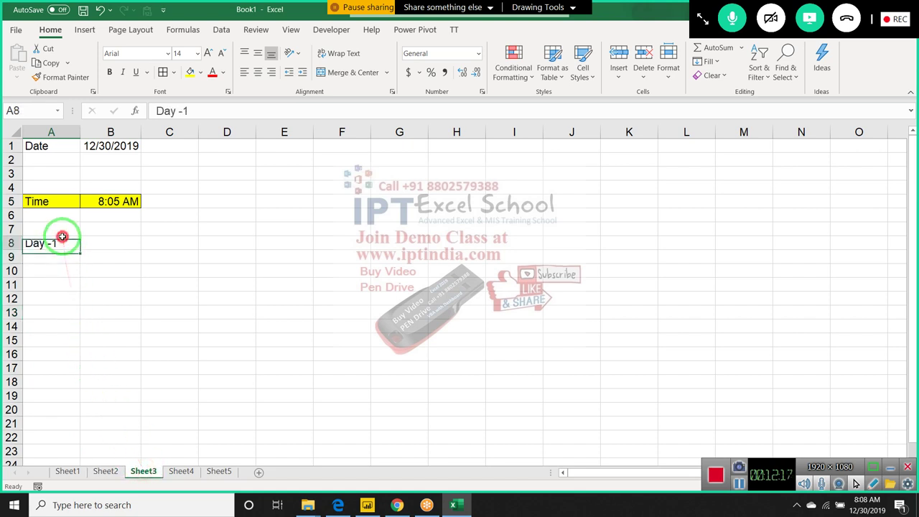
pyautogui.click(182, 471)
pyautogui.click(210, 474)
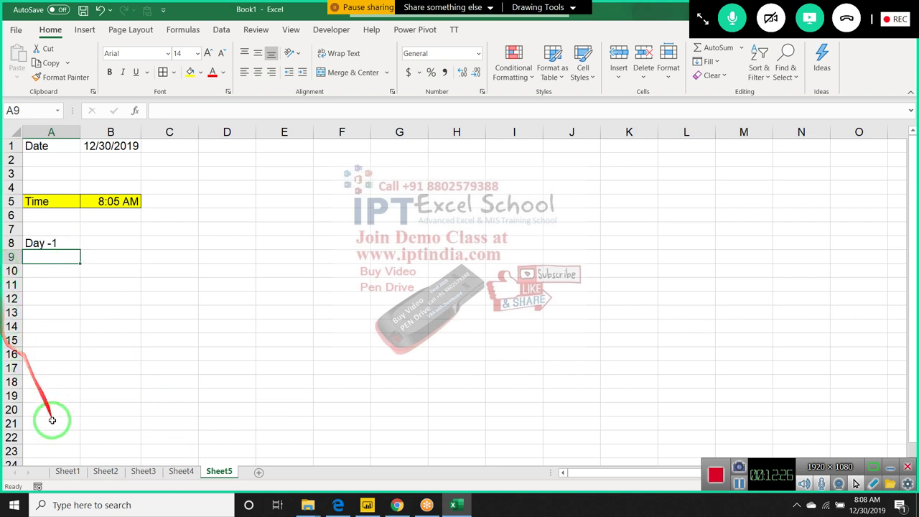
pyautogui.click(68, 473)
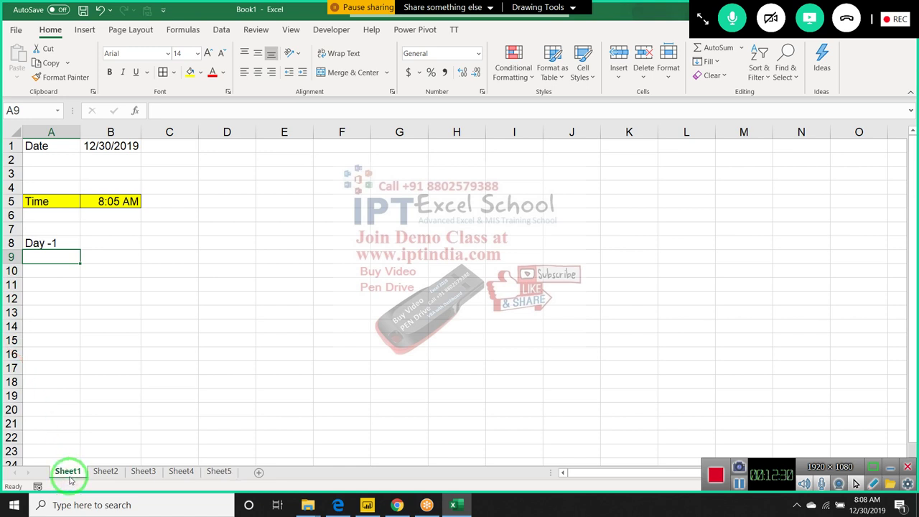
# - Regroup and ungroup the sheet tabs, ending with Sheet1 alone selected
pyautogui.keyDown('shift'); pyautogui.click(219, 472); pyautogui.keyUp('shift')
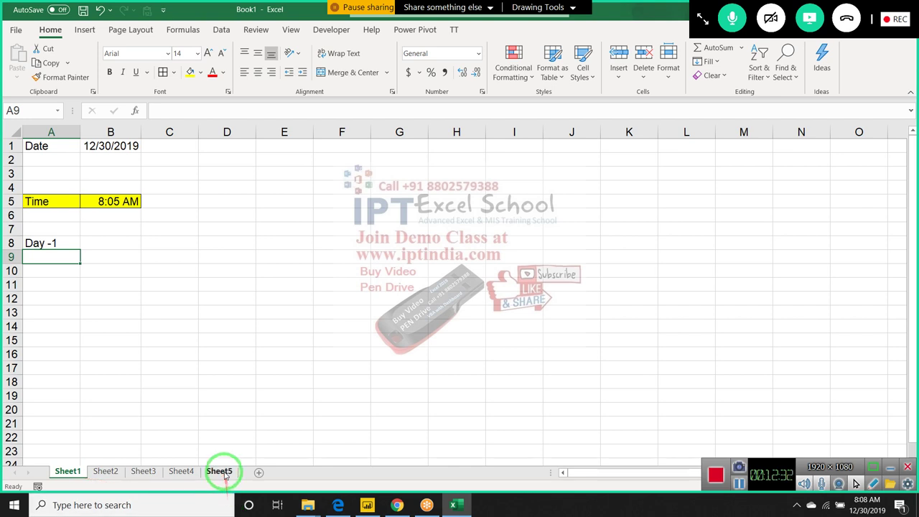
pyautogui.click(108, 472)
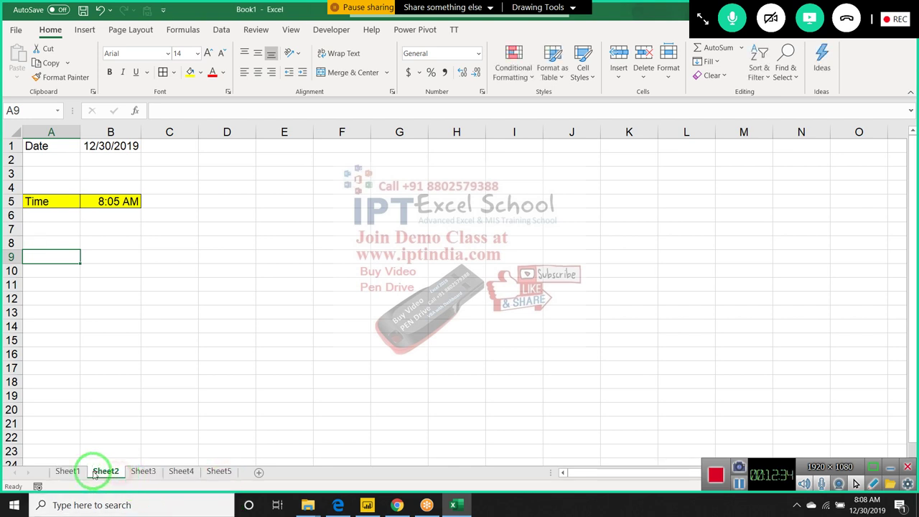
pyautogui.click(67, 471)
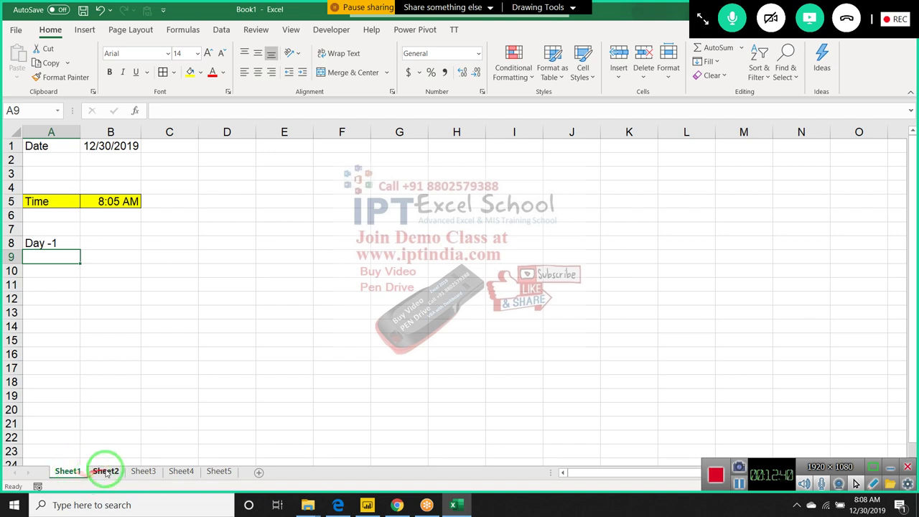
pyautogui.keyDown('ctrl'); pyautogui.click(143, 471); pyautogui.keyUp('ctrl')
pyautogui.keyDown('ctrl'); pyautogui.click(229, 474); pyautogui.keyUp('ctrl')
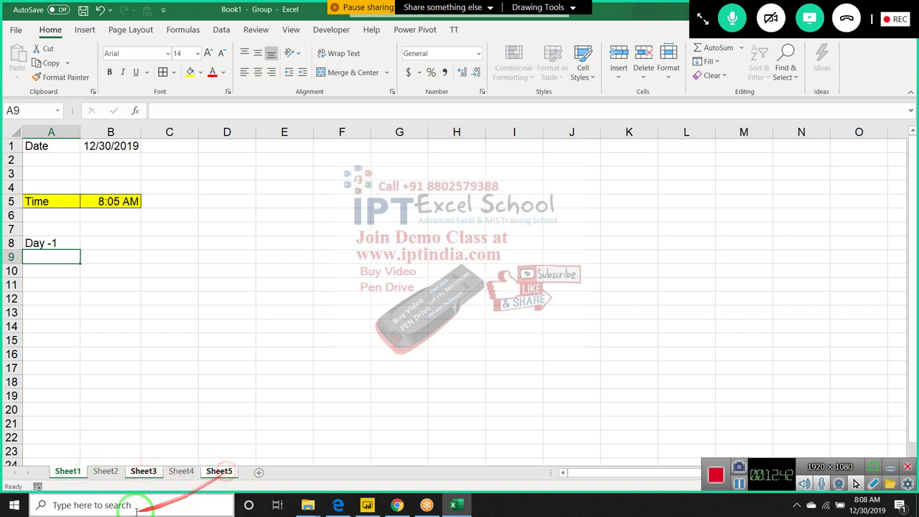
pyautogui.keyDown('ctrl'); pyautogui.click(101, 473); pyautogui.keyUp('ctrl')
pyautogui.click(71, 472)
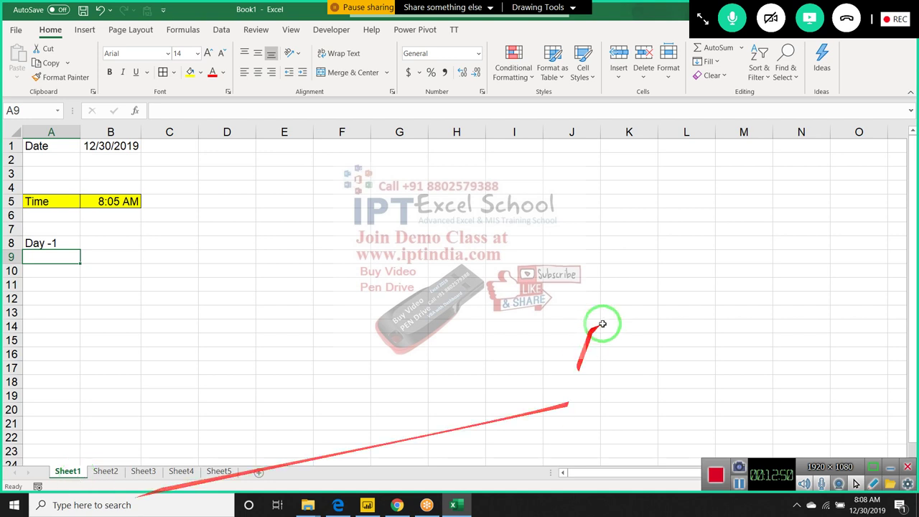
# - Clear all contents of columns A and B
pyautogui.click(708, 62)
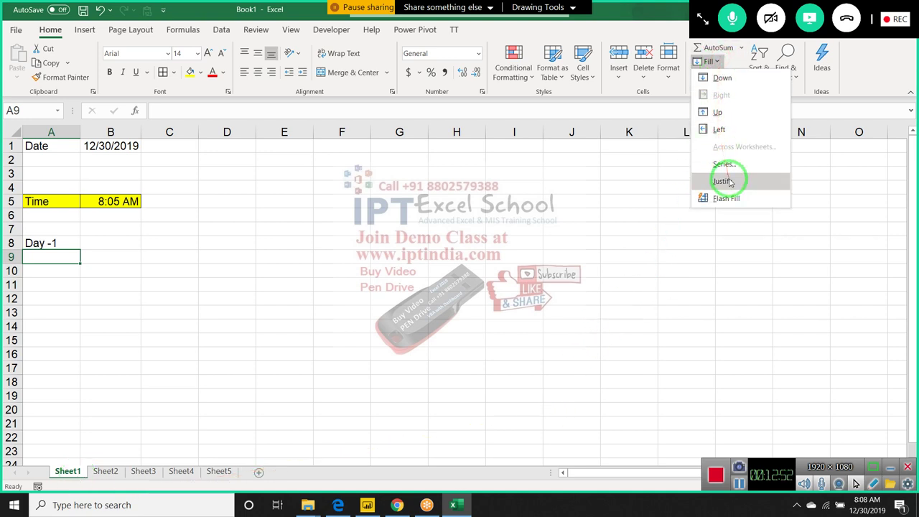
pyautogui.press('Escape')
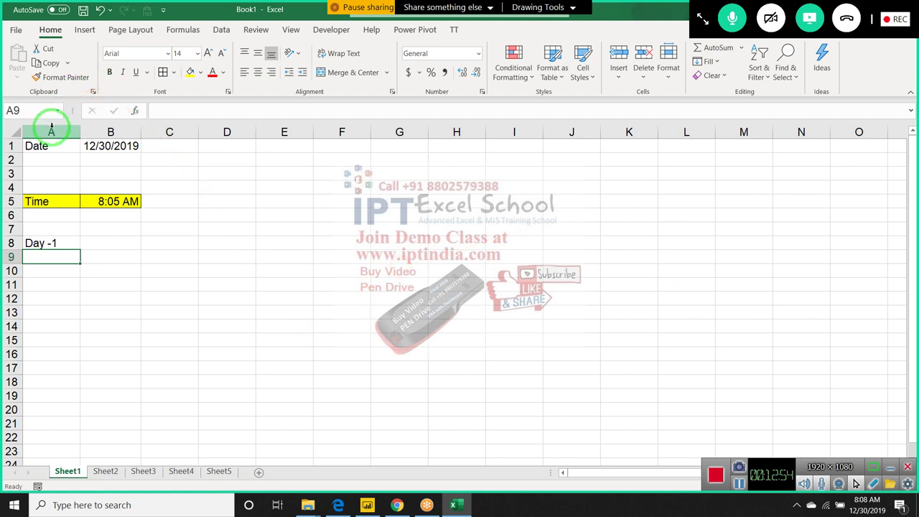
pyautogui.moveTo(51, 132); pyautogui.dragTo(111, 137)
pyautogui.press('Delete')
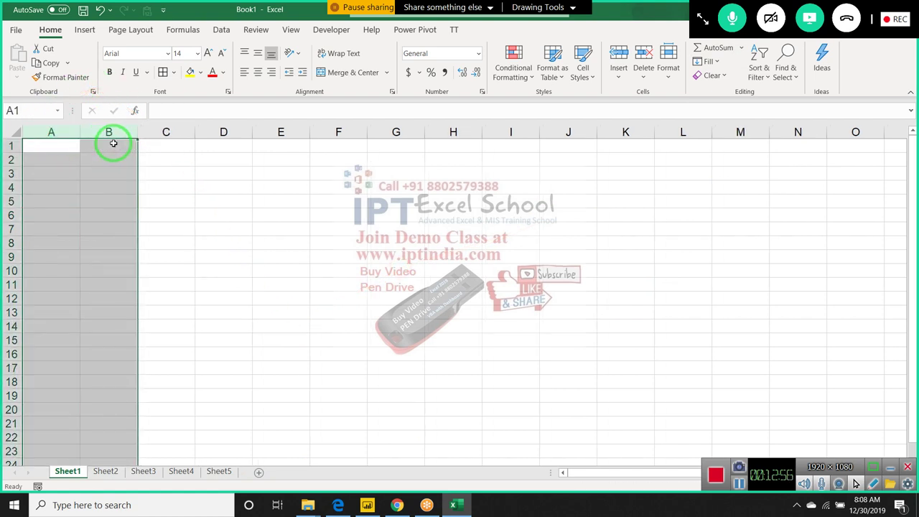
# - Enter 1 and 2 in A1:A2, extend the series to row 17, then undo it
pyautogui.write('1')
pyautogui.press('Return')
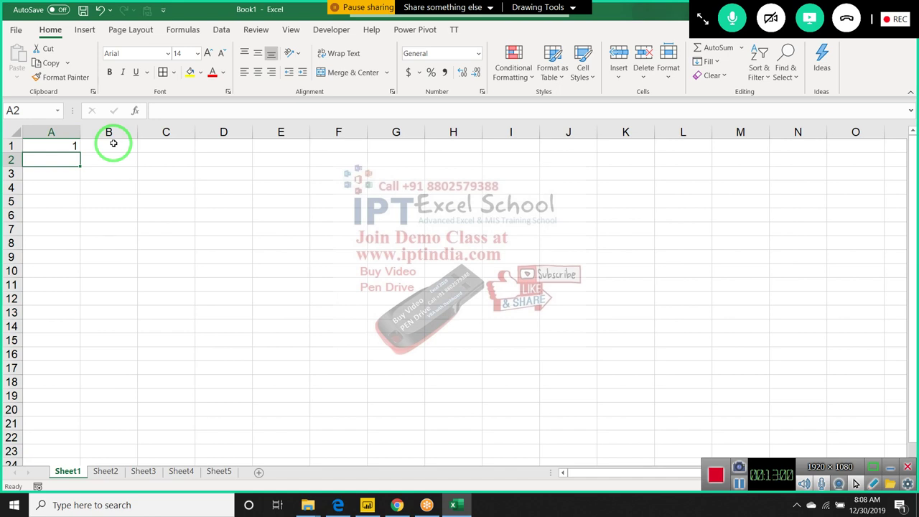
pyautogui.write('2')
pyautogui.press('Up')
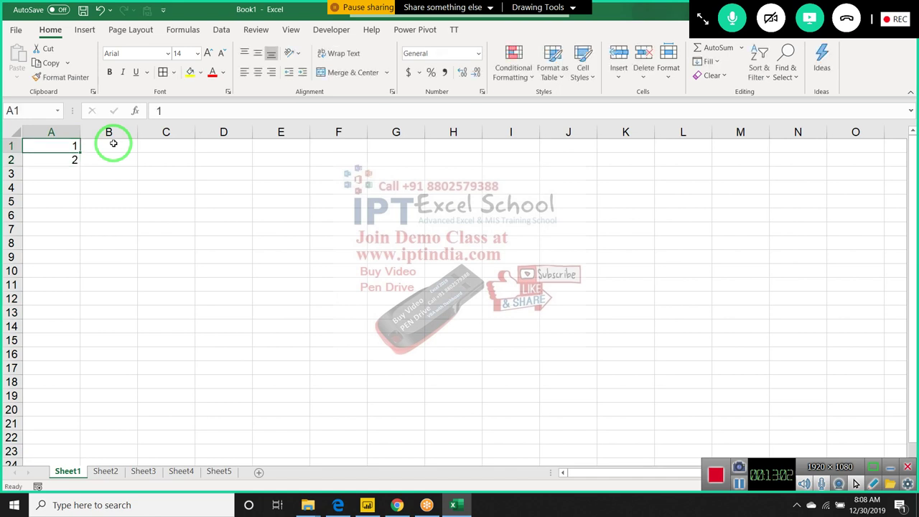
pyautogui.hotkey('shift', 'Down')
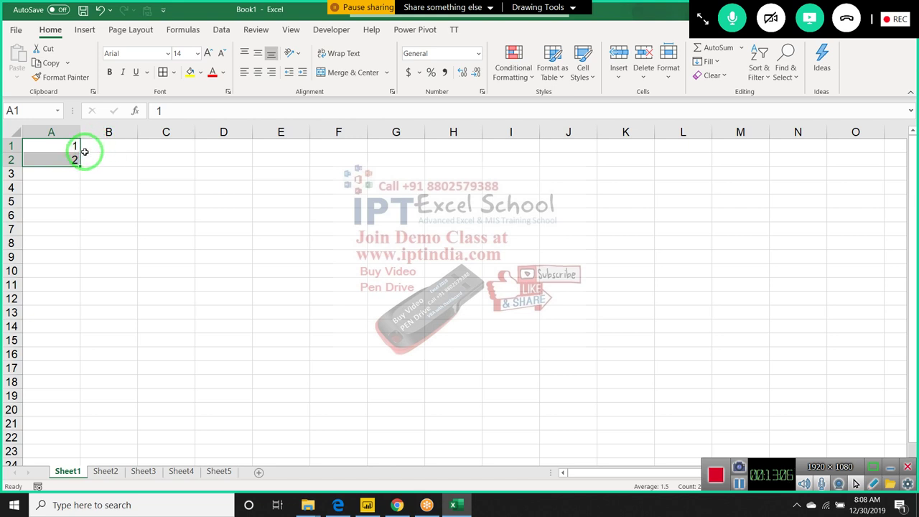
pyautogui.moveTo(79, 166); pyautogui.dragTo(71, 378)
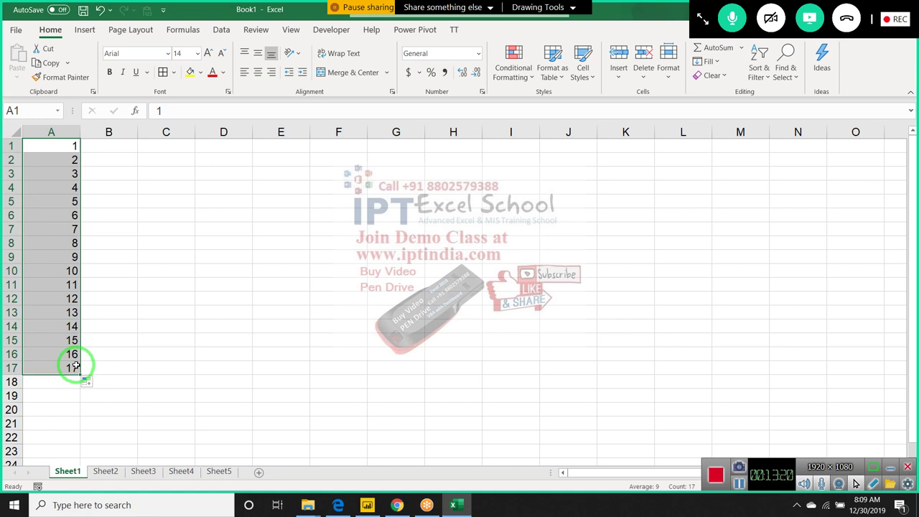
pyautogui.hotkey('ctrl', 'z')
pyautogui.hotkey('ctrl', 'z')
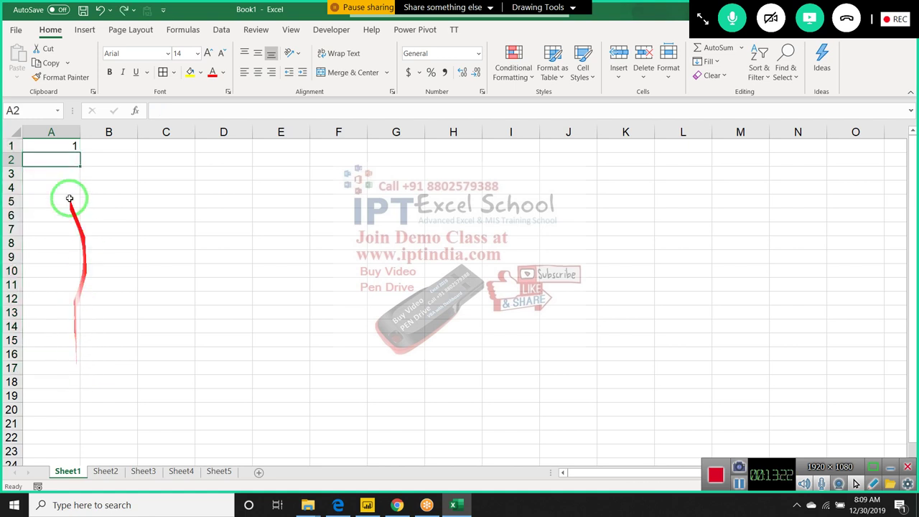
pyautogui.click(63, 147)
pyautogui.click(67, 164)
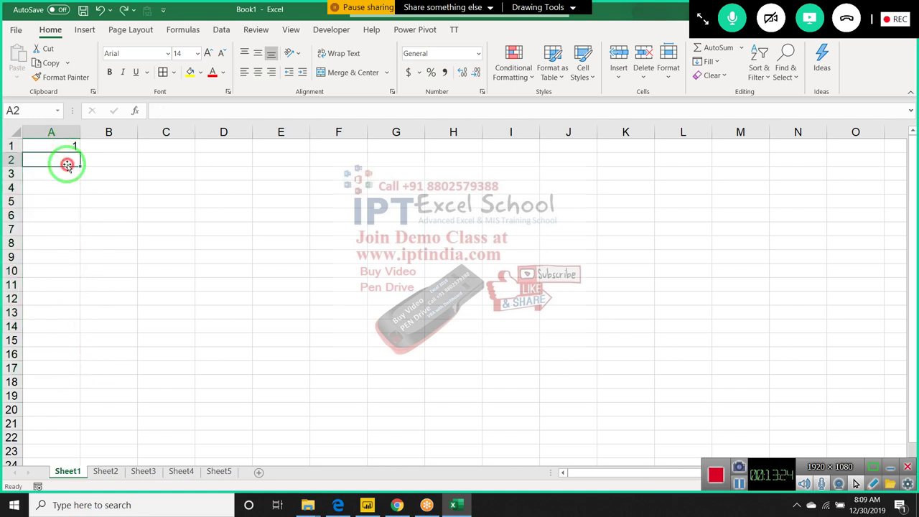
pyautogui.write('2')
pyautogui.click(68, 173)
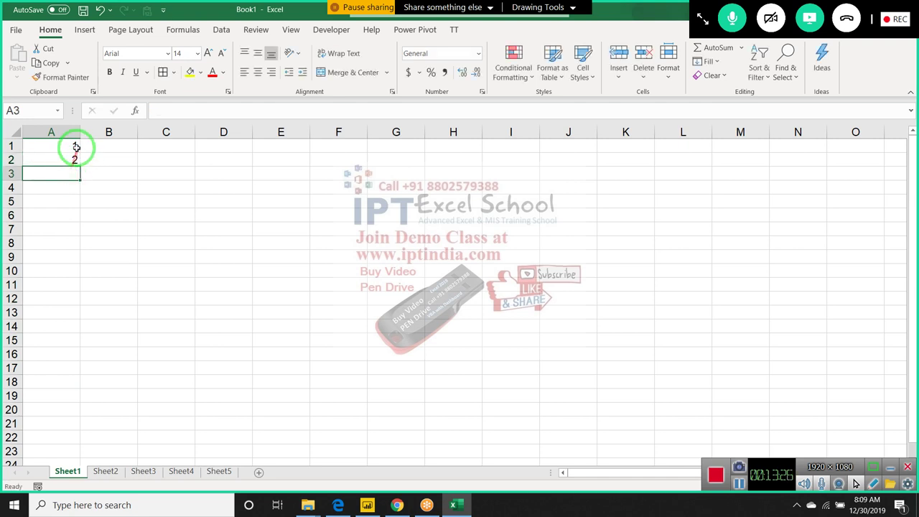
pyautogui.moveTo(76, 147)
pyautogui.mouseDown()
pyautogui.moveTo(76, 402)
pyautogui.moveTo(62, 503)
pyautogui.moveTo(54, 437)
pyautogui.moveTo(67, 355)
pyautogui.moveTo(77, 105)
pyautogui.moveTo(77, 158)
pyautogui.moveTo(79, 142)
pyautogui.mouseUp()
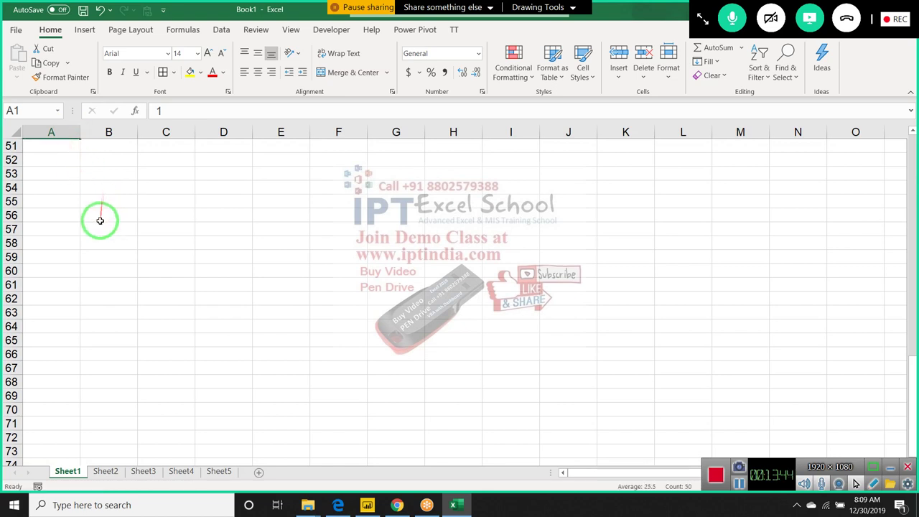
pyautogui.moveTo(100, 222); pyautogui.dragTo(68, 357)
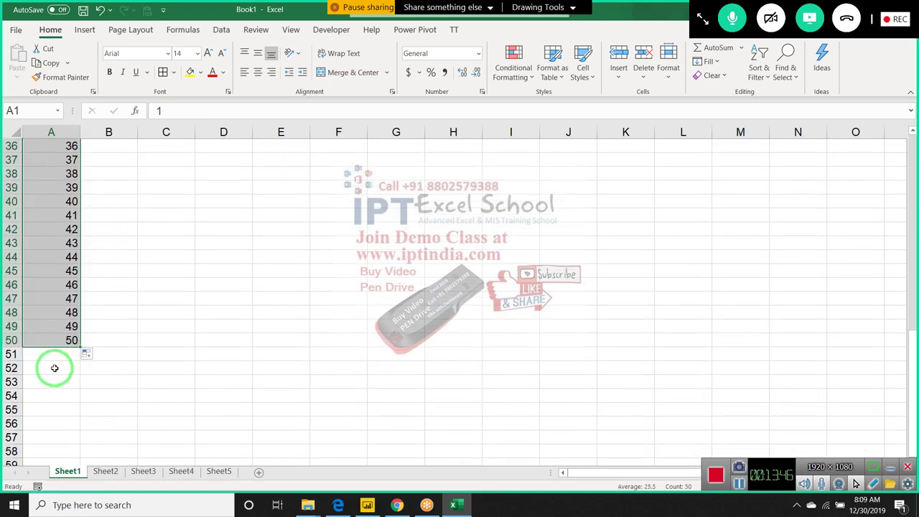
pyautogui.hotkey('ctrl', 'Home')
pyautogui.press('Down')
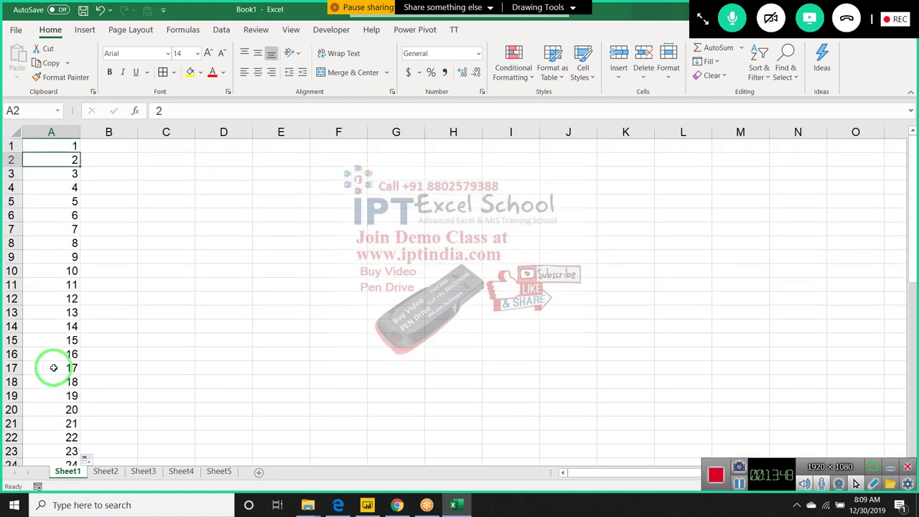
pyautogui.hotkey('ctrl', 'shift', 'Down')
pyautogui.press('Delete')
pyautogui.scroll(9, 54, 367)
pyautogui.hotkey('ctrl', 'Home')
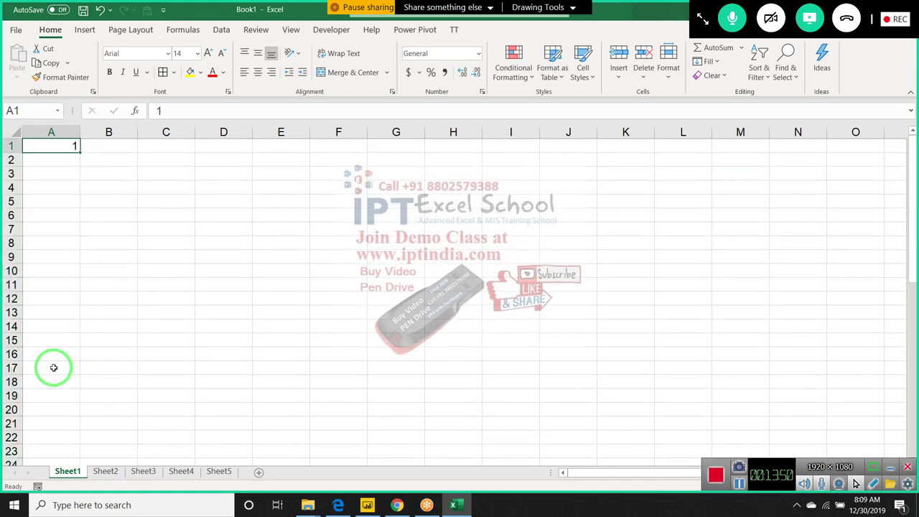
pyautogui.hotkey('ctrl', 'shift', 'Down')
pyautogui.moveTo(69, 362); pyautogui.dragTo(724, 106)
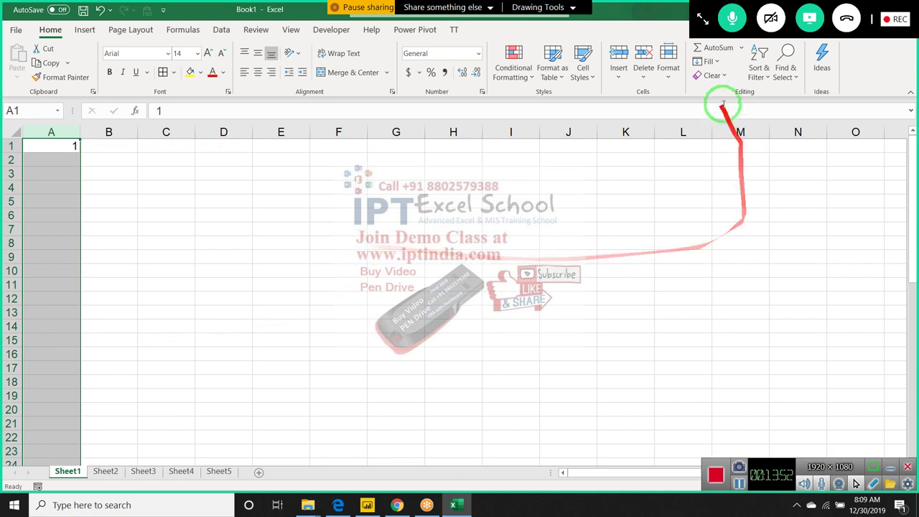
# - Fill column A with a 1-to-50 number series via Fill Series and scroll to check it
pyautogui.click(710, 61)
pyautogui.click(727, 167)
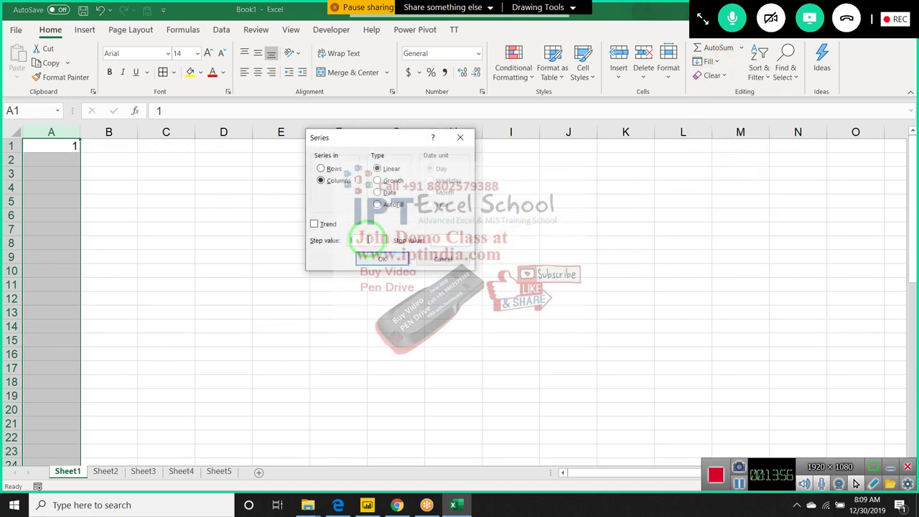
pyautogui.click(448, 242)
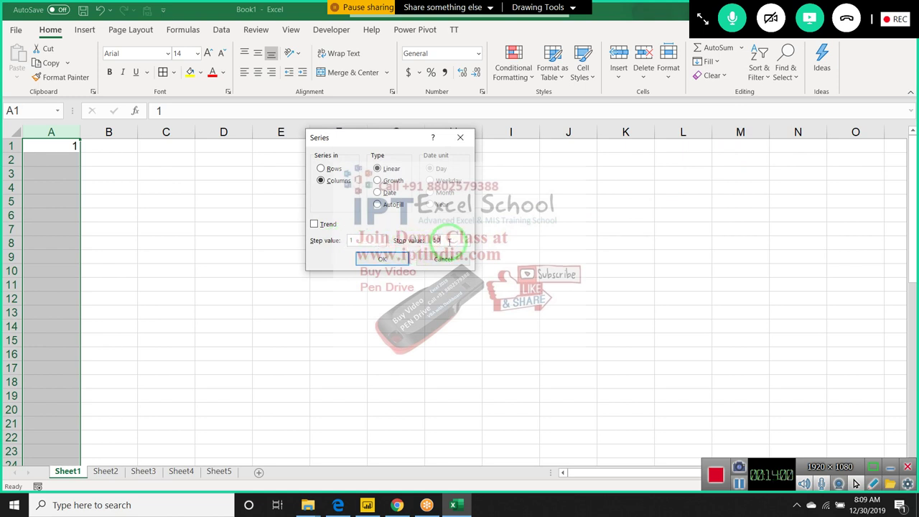
pyautogui.click(382, 259)
pyautogui.scroll(-6, 126, 327)
pyautogui.scroll(-5, 126, 326)
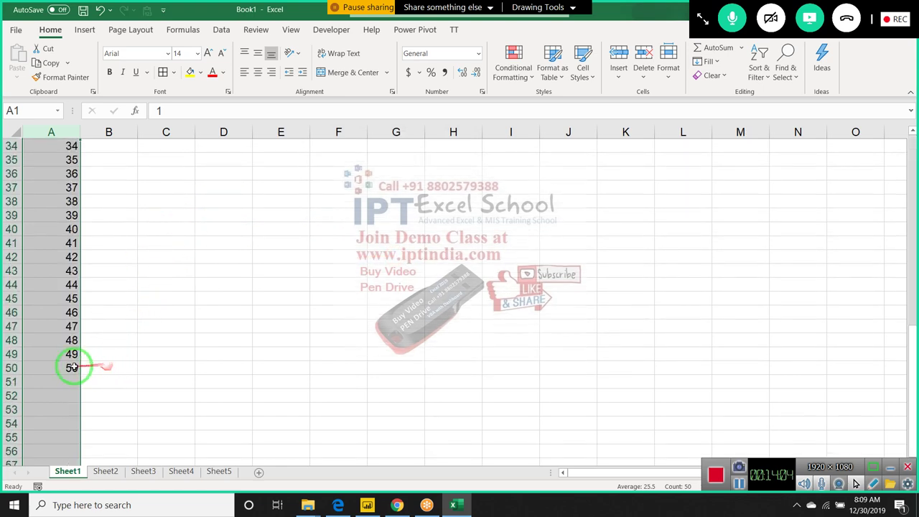
# - Delete A2 down to the last number, keeping 1 in A1, and select column A from A1
pyautogui.moveTo(79, 368)
pyautogui.mouseDown()
pyautogui.moveTo(88, 229)
pyautogui.moveTo(72, 101)
pyautogui.moveTo(76, 207)
pyautogui.mouseUp()
pyautogui.click(77, 213)
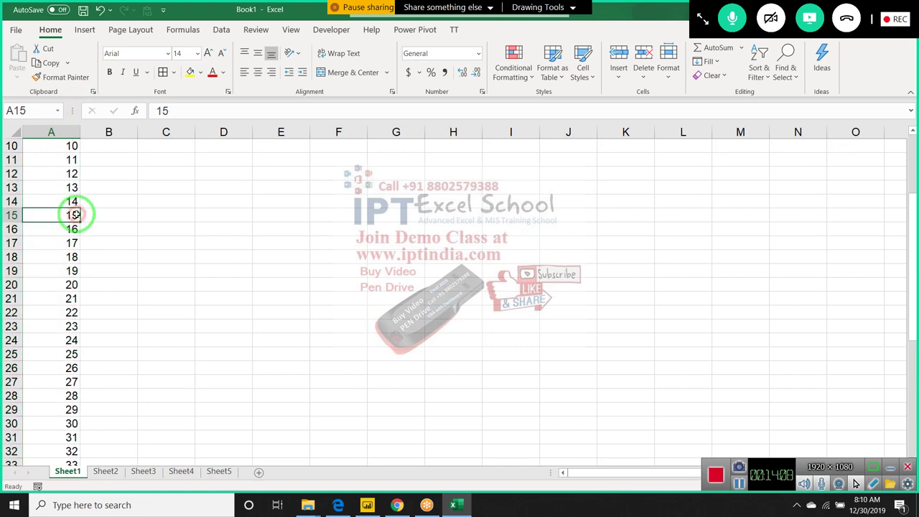
pyautogui.hotkey('ctrl', 'Home')
pyautogui.press('Down')
pyautogui.hotkey('ctrl', 'shift', 'Down')
pyautogui.press('Delete')
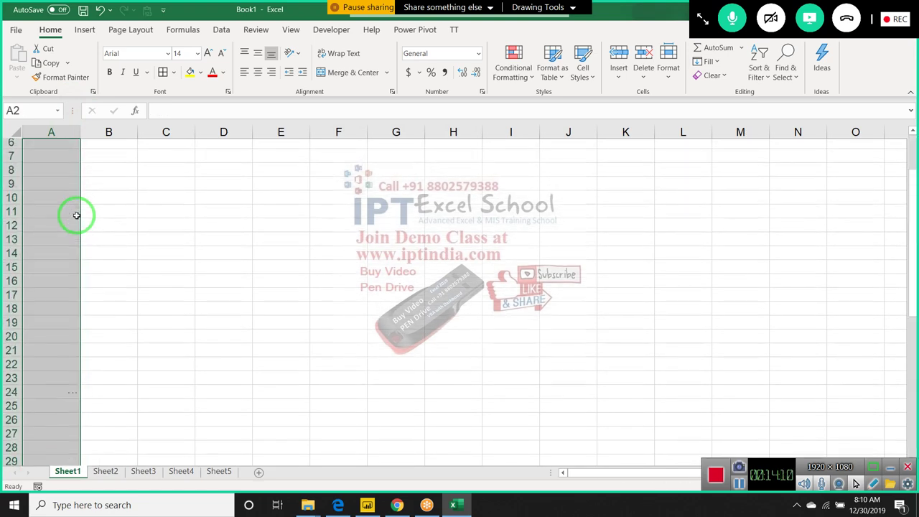
pyautogui.hotkey('ctrl', 'Home')
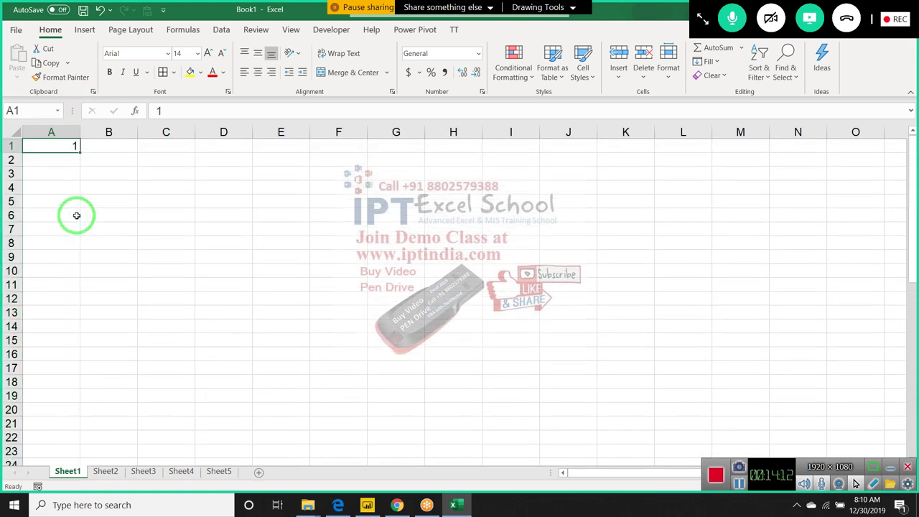
pyautogui.hotkey('ctrl', 'shift', 'Down')
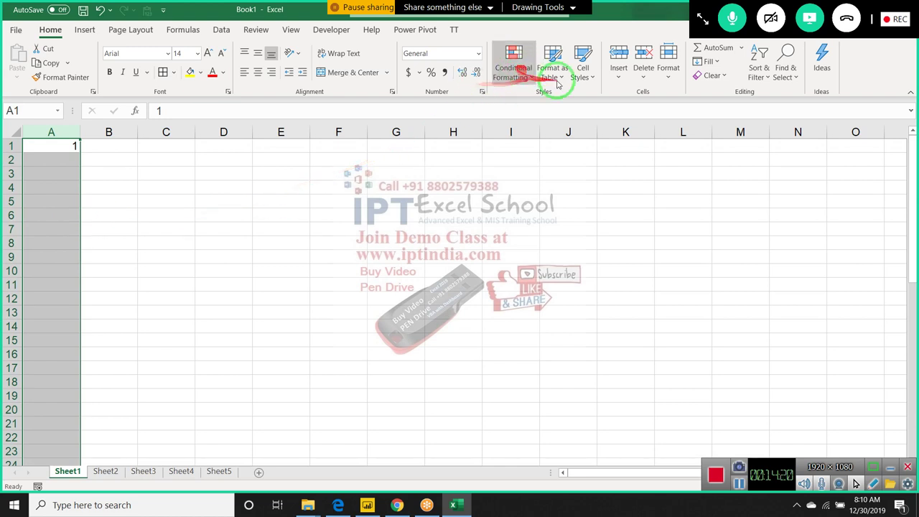
# - Set up a Fill Series down column A with a step value of 4
pyautogui.click(710, 74)
pyautogui.click(708, 62)
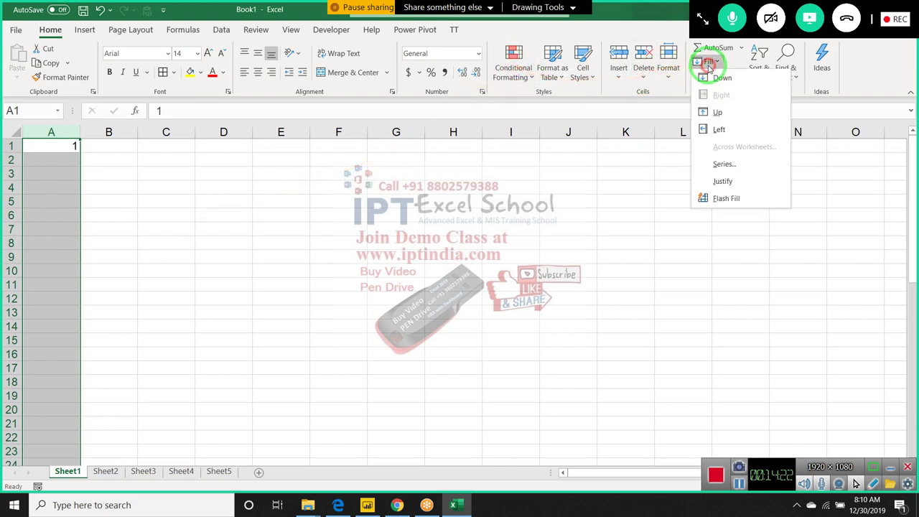
pyautogui.click(723, 166)
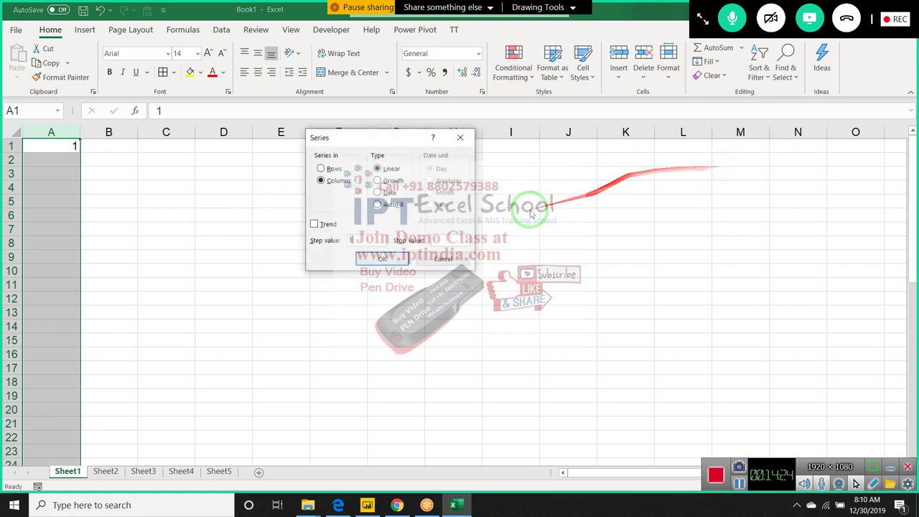
pyautogui.click(361, 240)
pyautogui.moveTo(362, 239); pyautogui.dragTo(334, 245)
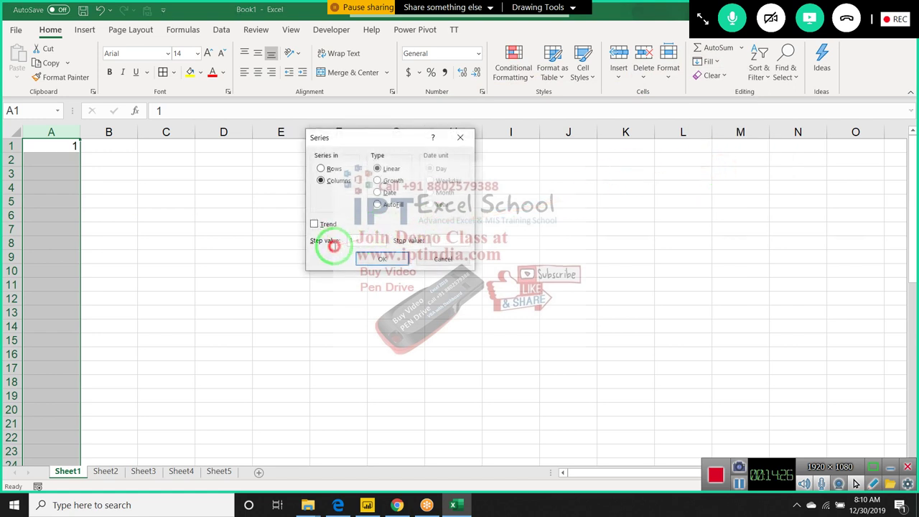
pyautogui.click(352, 242)
pyautogui.write('4')
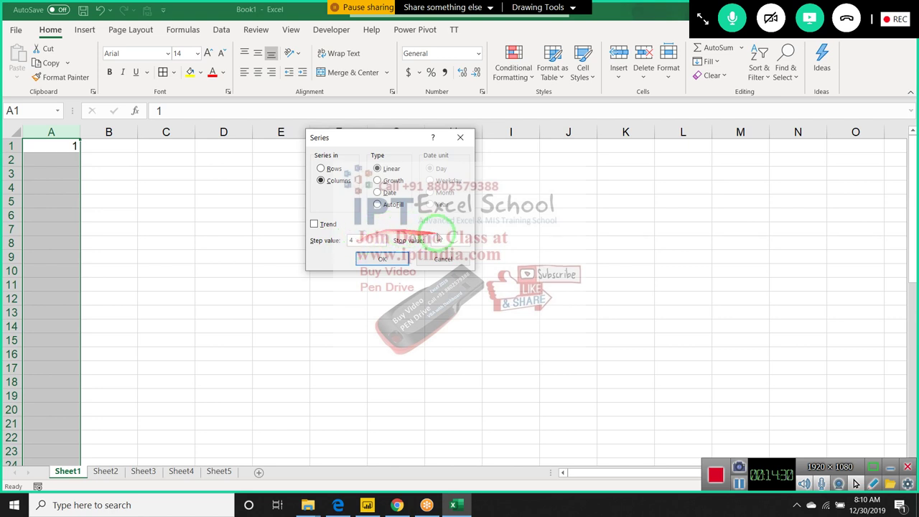
pyautogui.press('Tab')
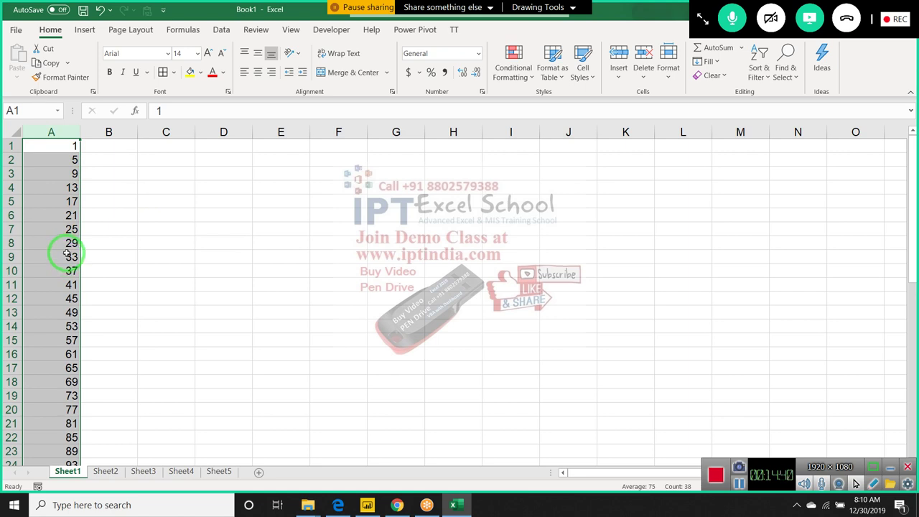
# - Undo the step-4 series and change the starting value in A1 to 0
pyautogui.hotkey('ctrl', 'z')
pyautogui.click(72, 154)
pyautogui.click(72, 146)
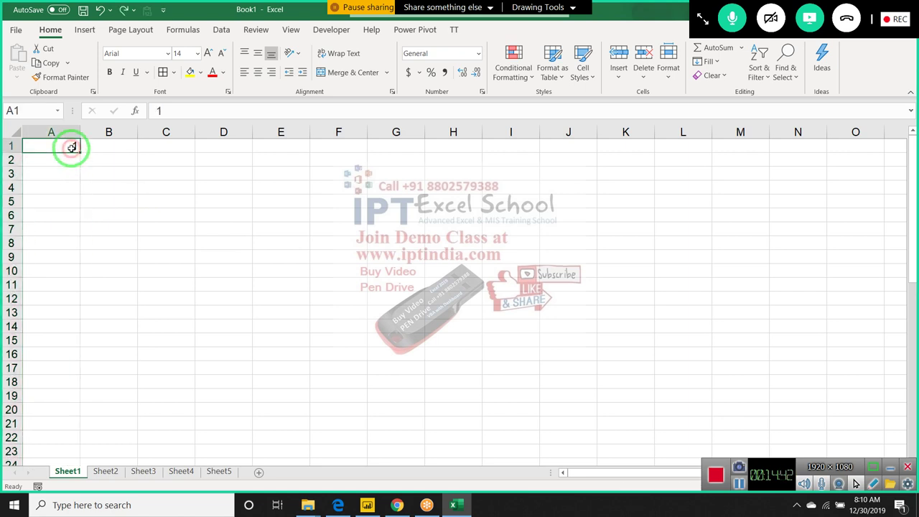
pyautogui.write('0')
pyautogui.press('Return')
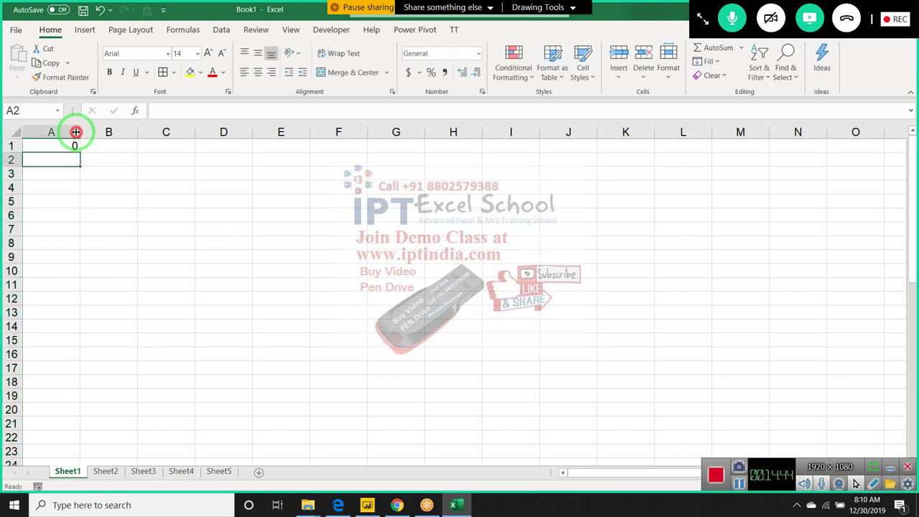
# - Fill column A from 0 to 150 in steps of 5 using Fill Series
pyautogui.click(72, 132)
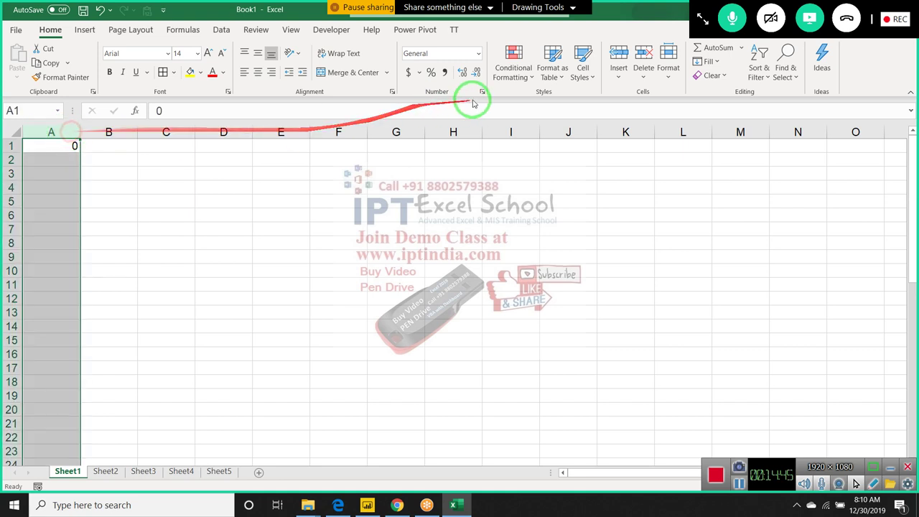
pyautogui.click(707, 61)
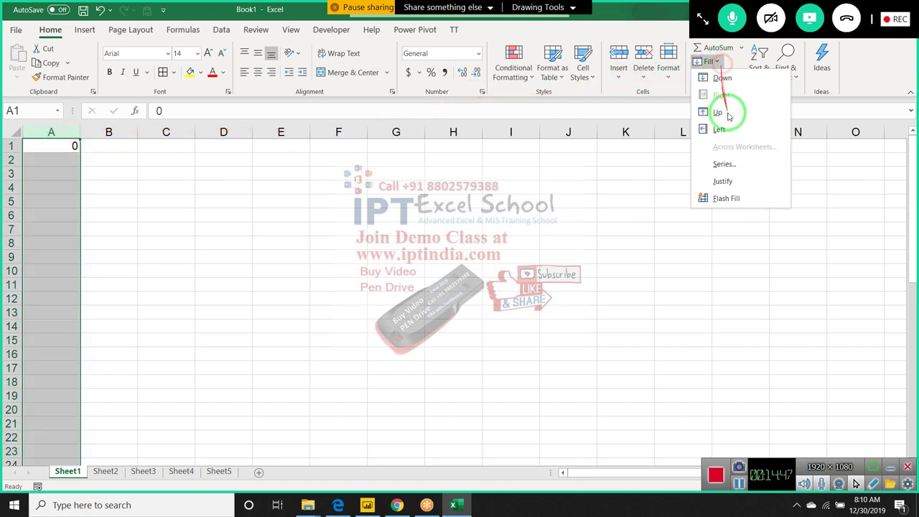
pyautogui.click(736, 166)
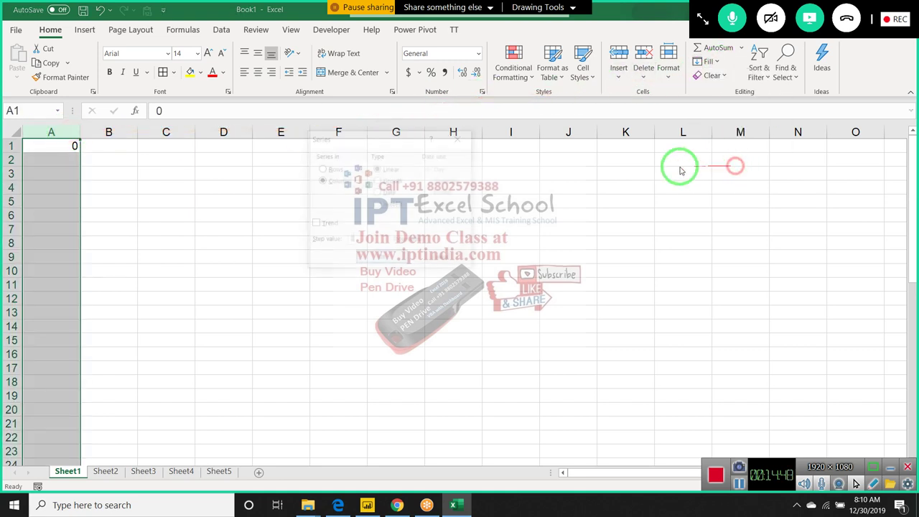
pyautogui.click(345, 237)
pyautogui.write('5')
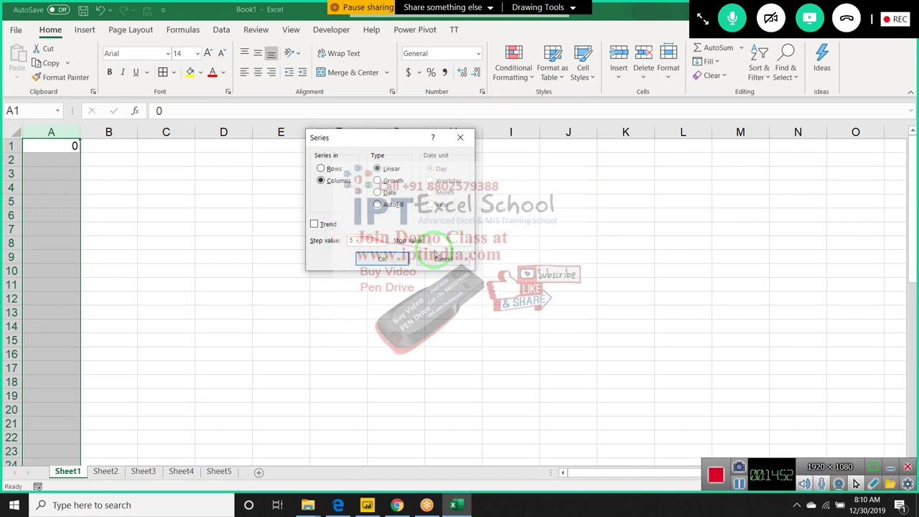
pyautogui.click(443, 239)
pyautogui.write('150')
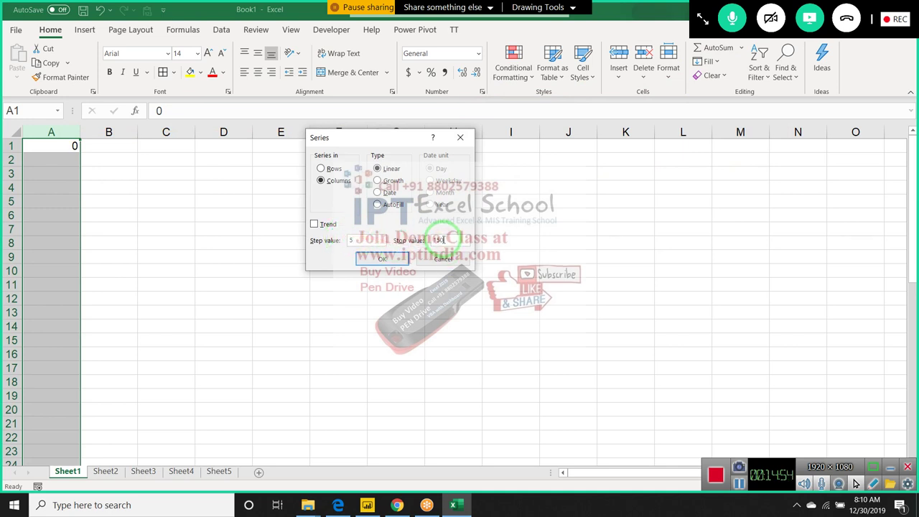
pyautogui.click(382, 259)
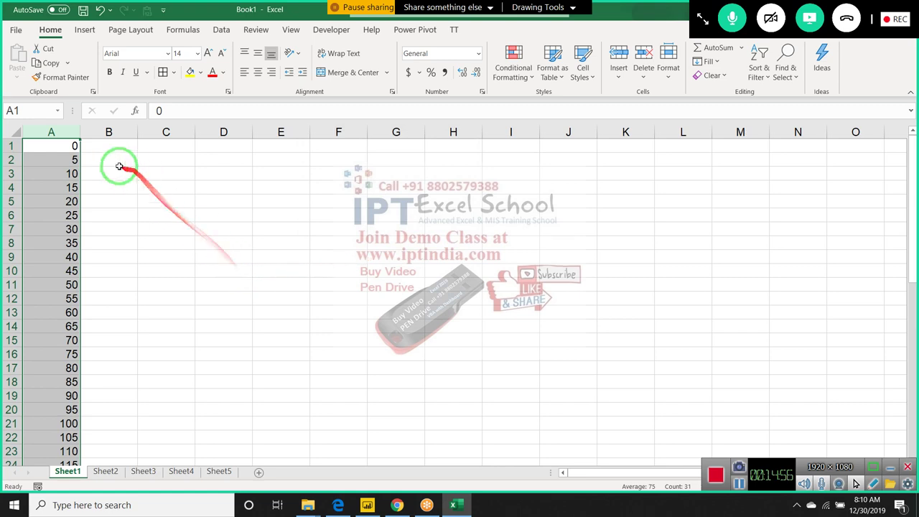
# - Scroll through the 0-to-150 series to check it, then select column A
pyautogui.click(69, 159)
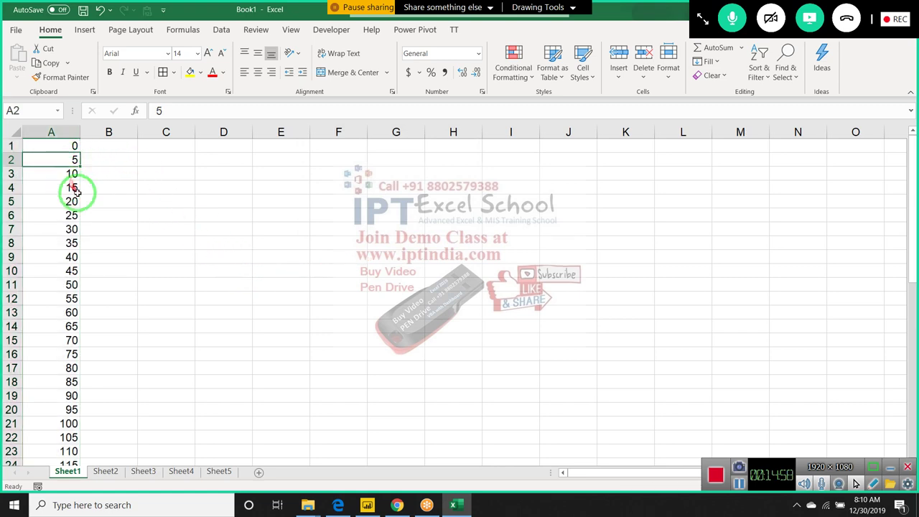
pyautogui.scroll(-4, 110, 236)
pyautogui.scroll(-1, 112, 237)
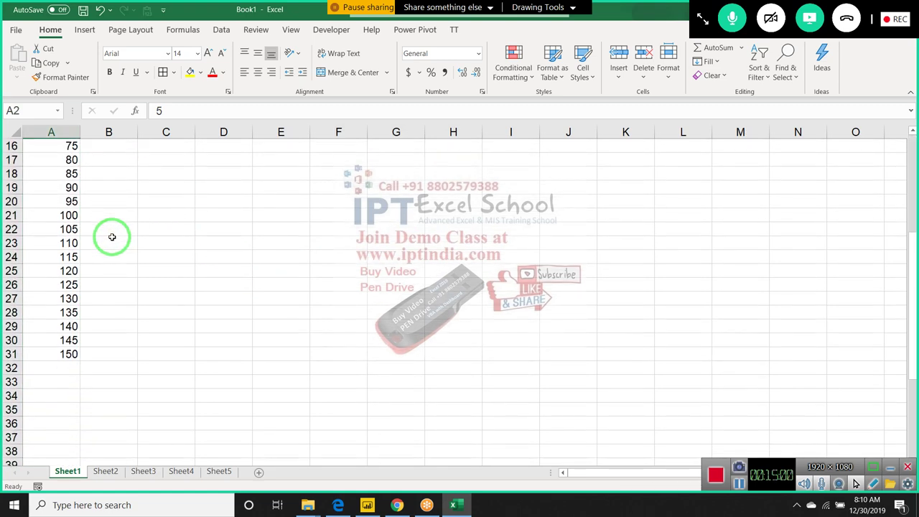
pyautogui.scroll(5, 111, 219)
pyautogui.click(68, 132)
# - Clear column A and set 2 as the starting value in A1
pyautogui.press('Delete')
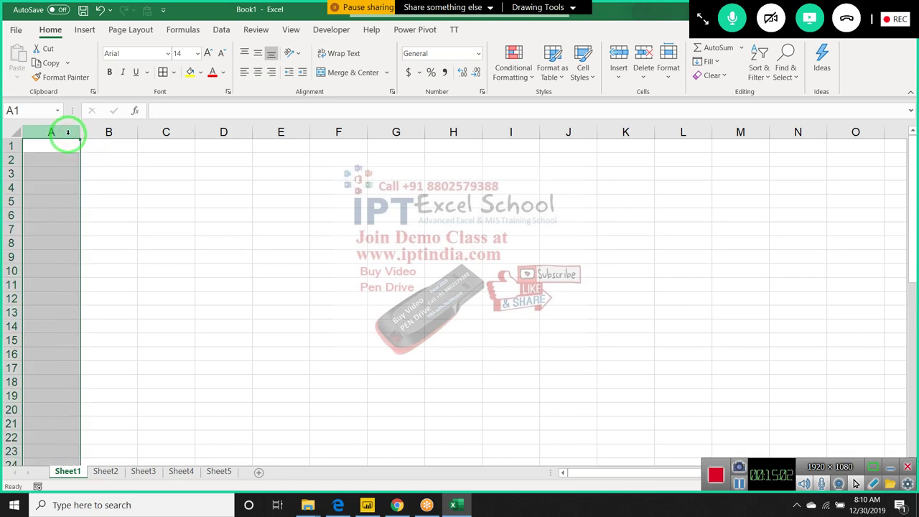
pyautogui.click(72, 144)
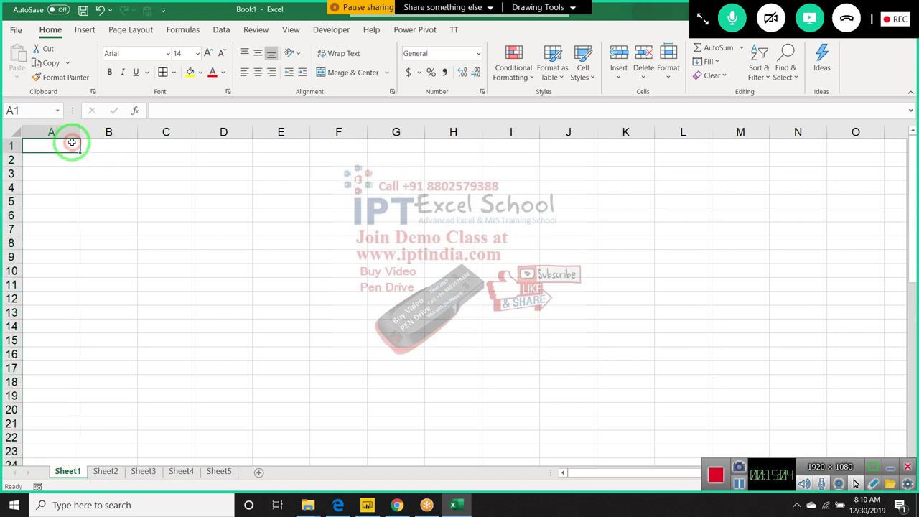
pyautogui.write('1')
pyautogui.press('Return')
pyautogui.moveTo(47, 146)
pyautogui.mouseDown()
pyautogui.moveTo(40, 334)
pyautogui.moveTo(59, 146)
pyautogui.moveTo(60, 222)
pyautogui.moveTo(21, 392)
pyautogui.mouseUp()
pyautogui.write('2')
pyautogui.click(100, 183)
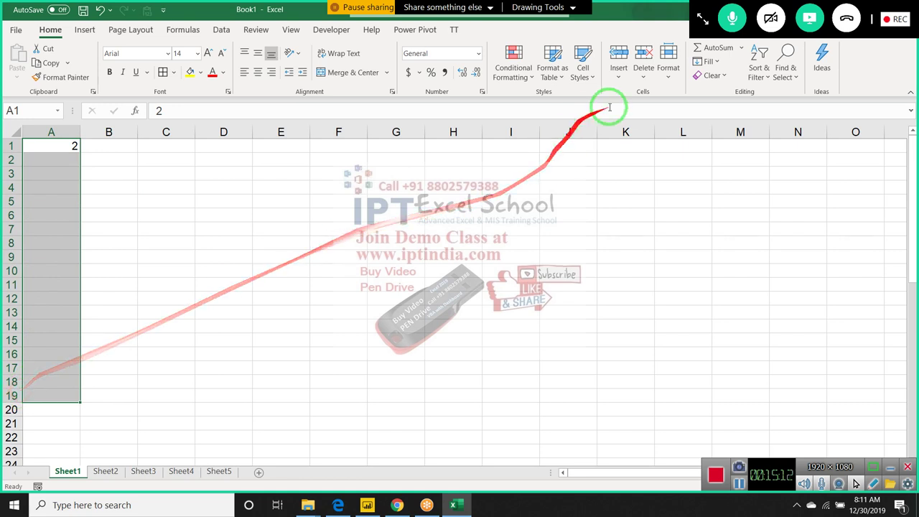
# - Fill A1:A19 with a step-2 Growth series doubling up to 524288, then clear it
pyautogui.click(710, 62)
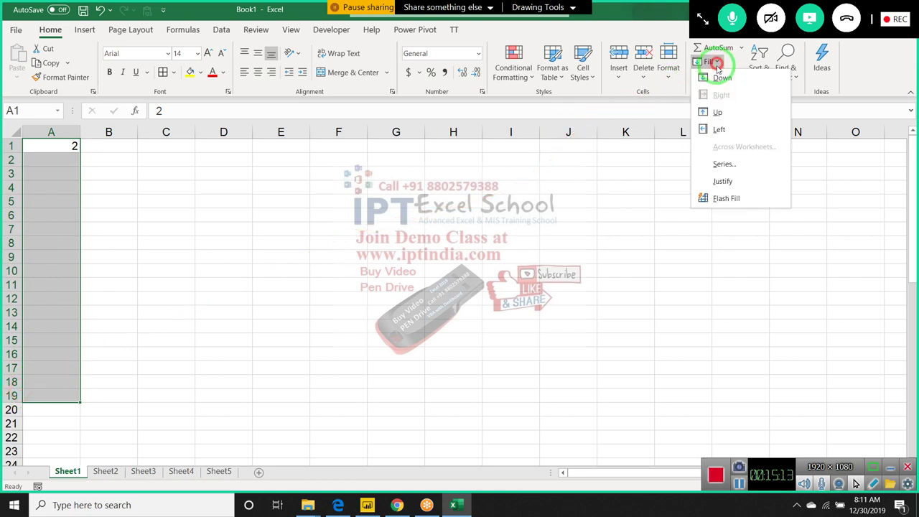
pyautogui.click(725, 165)
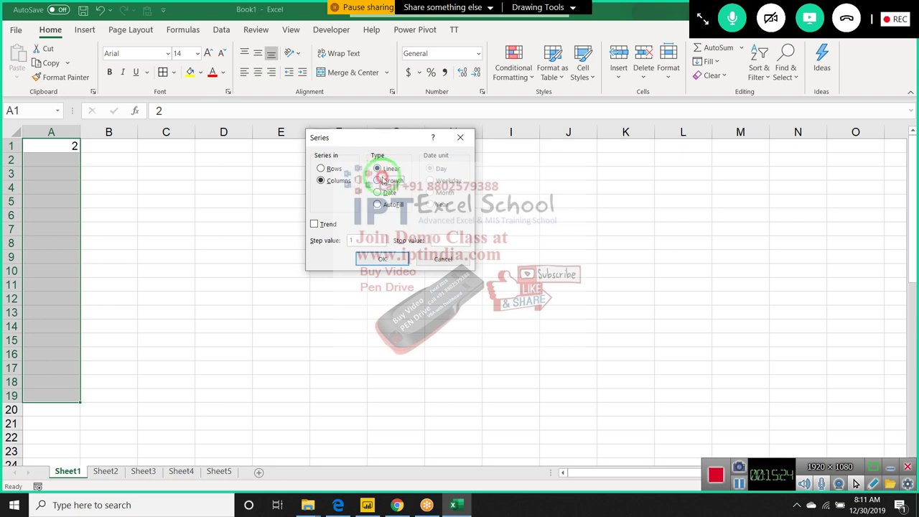
pyautogui.click(379, 180)
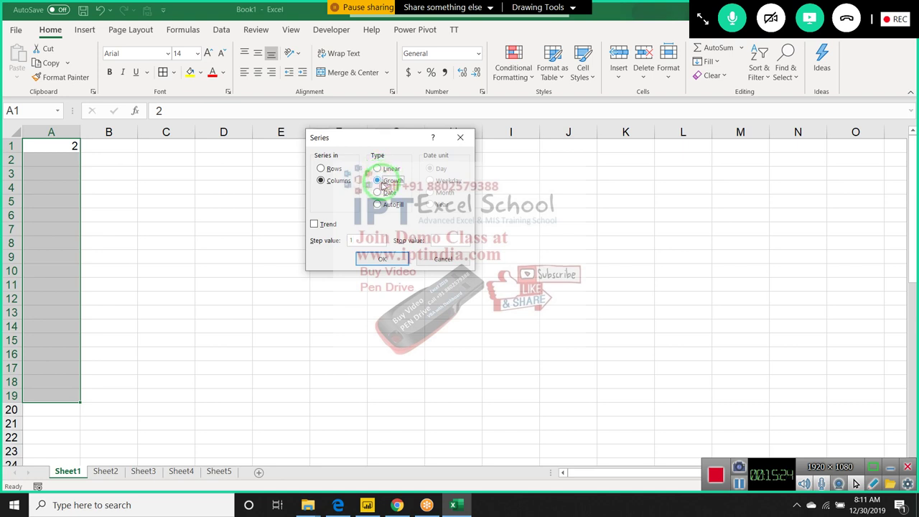
pyautogui.click(341, 240)
pyautogui.write('2')
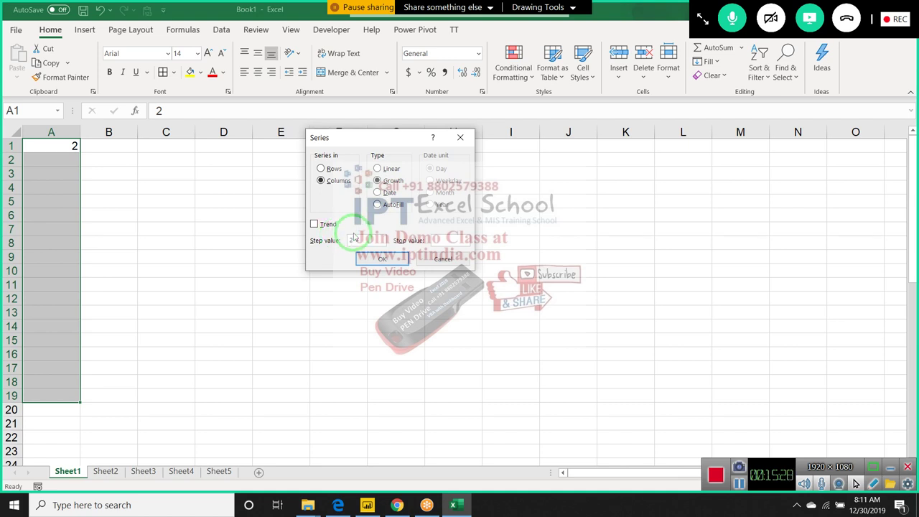
pyautogui.click(439, 241)
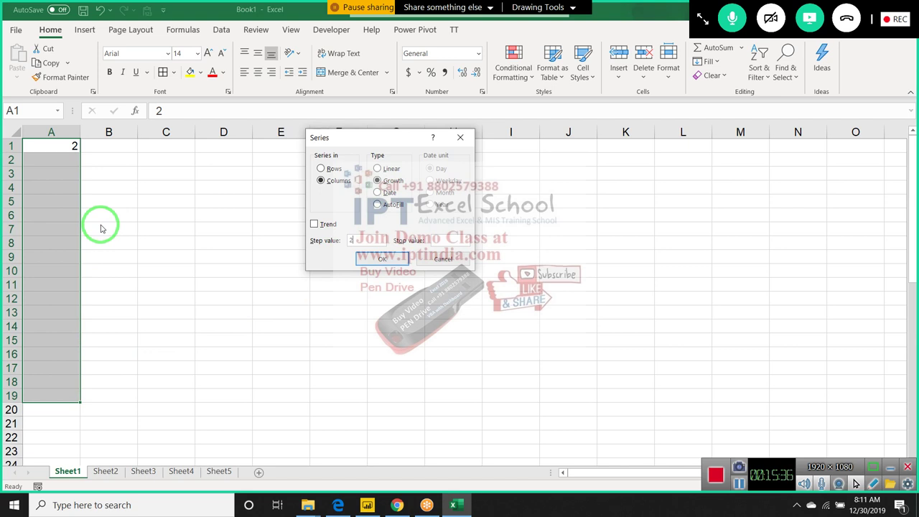
pyautogui.click(376, 262)
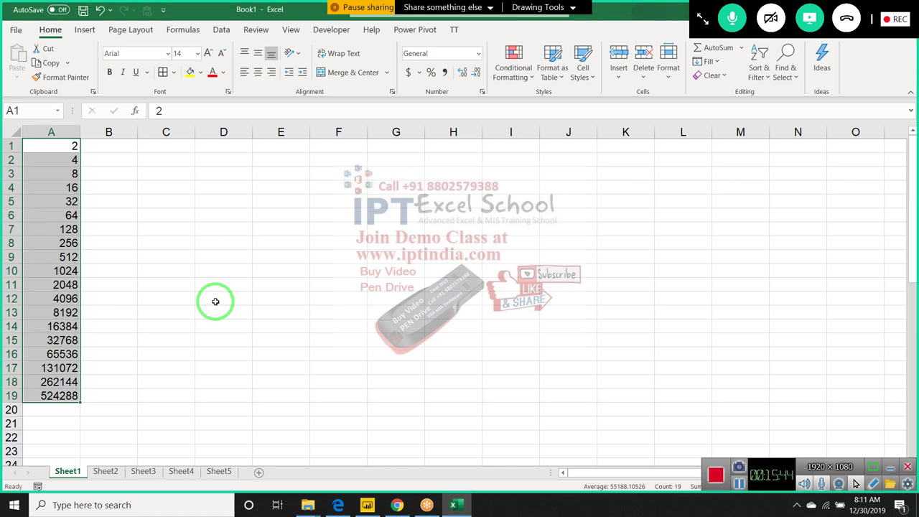
pyautogui.press('Delete')
pyautogui.hotkey('ctrl', 'Home')
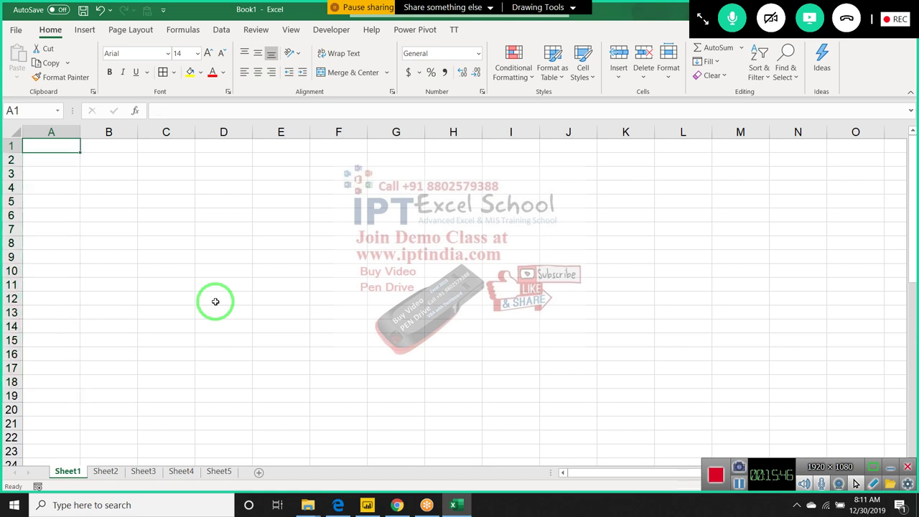
# - Enter the date 1-Dec in A1 and select column A down to about A21
pyautogui.write('1')
pyautogui.press('Escape')
pyautogui.write('12')
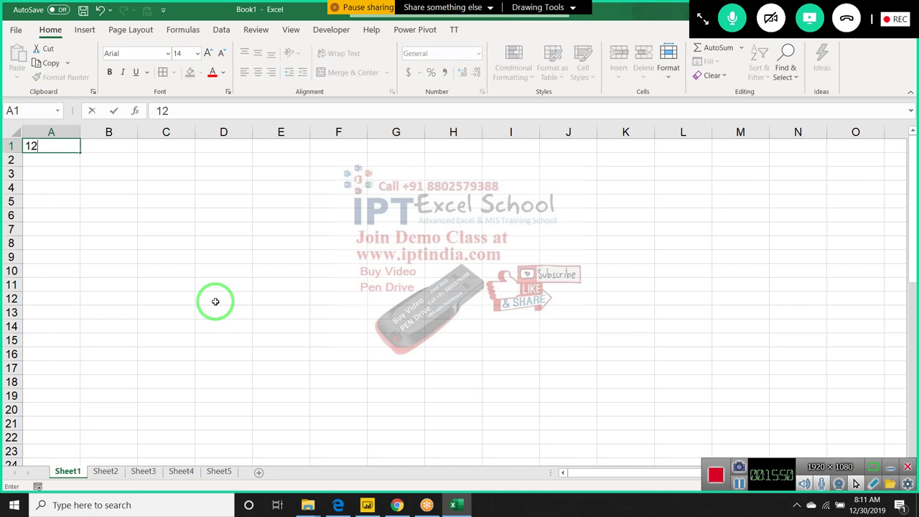
pyautogui.press('Return')
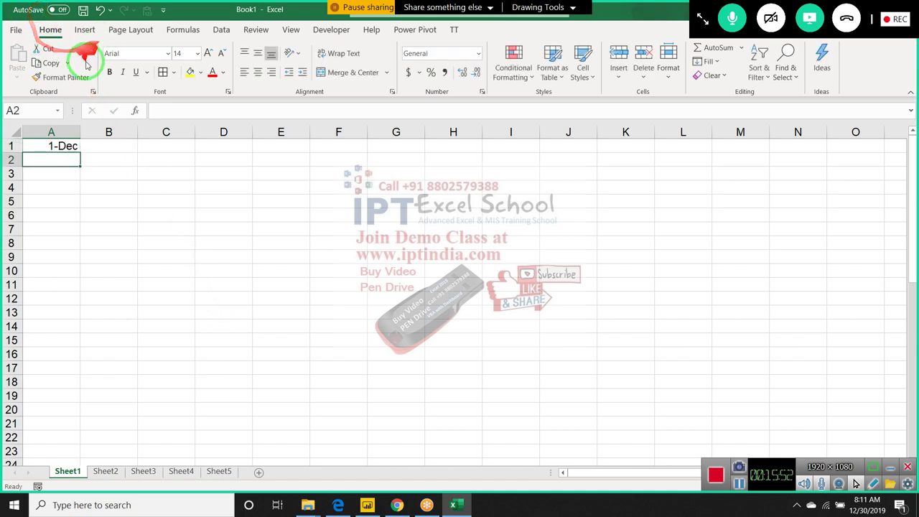
pyautogui.moveTo(53, 145); pyautogui.dragTo(31, 398)
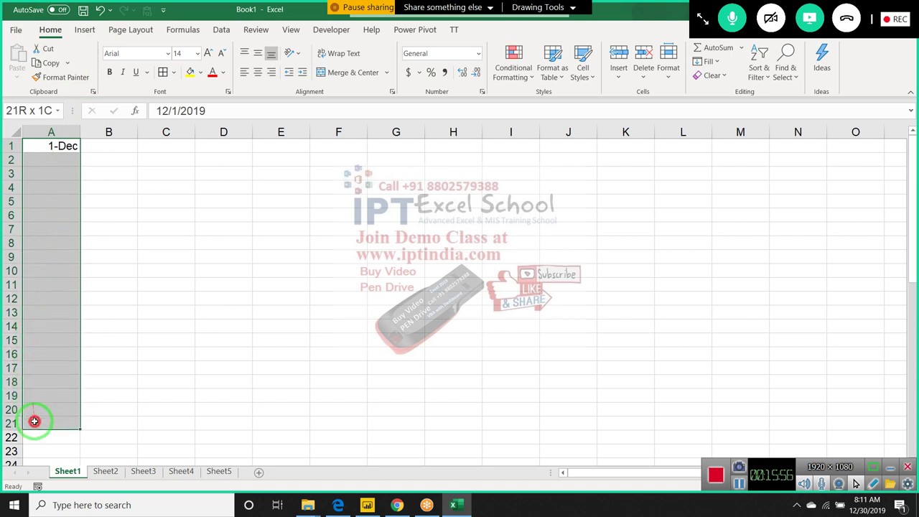
pyautogui.moveTo(31, 399); pyautogui.dragTo(32, 460)
pyautogui.scroll(-9, 55, 397)
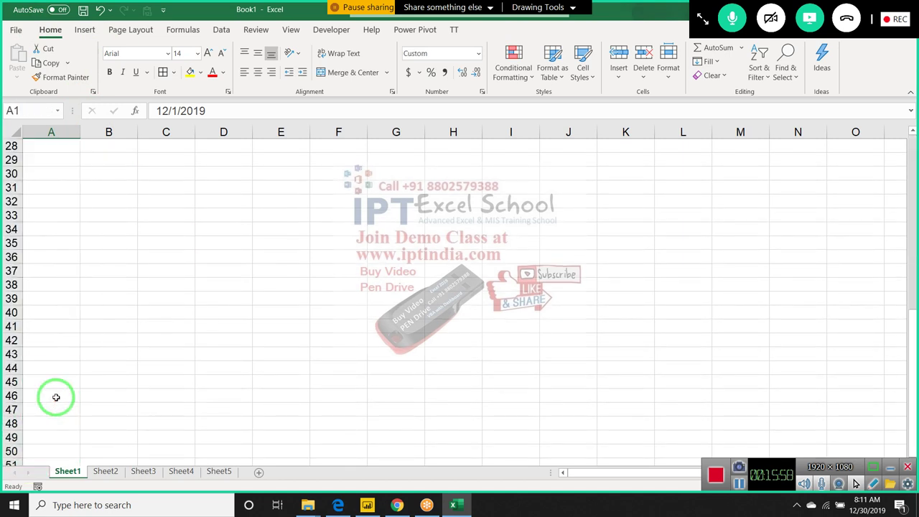
pyautogui.scroll(9, 55, 397)
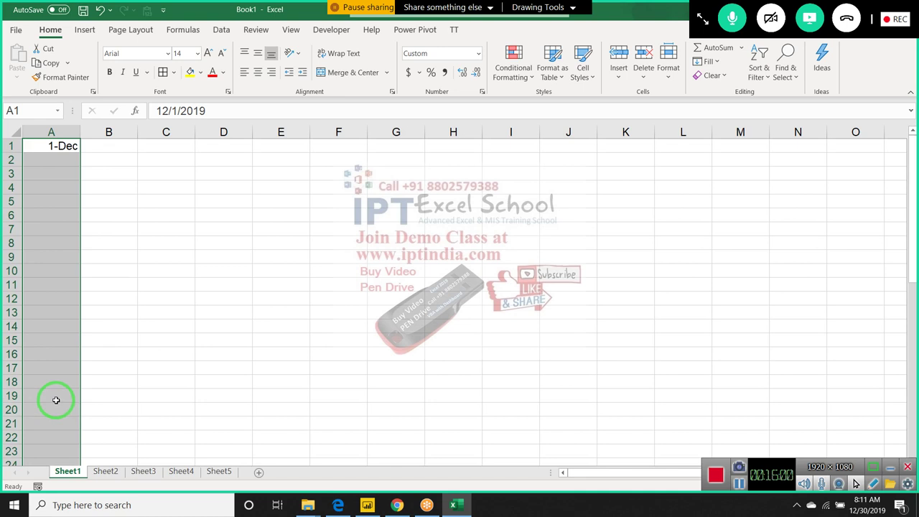
# - Fill the selection with a Weekday date series and check it against the December calendar
pyautogui.click(706, 62)
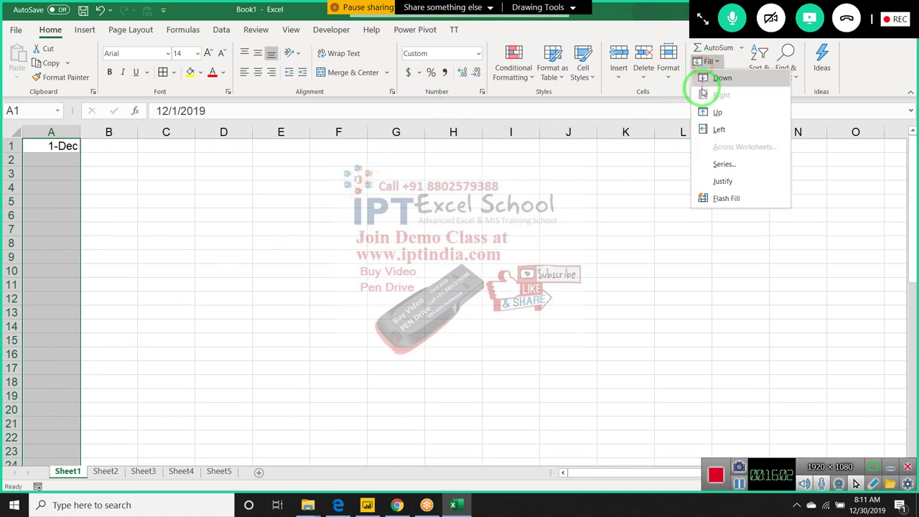
pyautogui.click(716, 166)
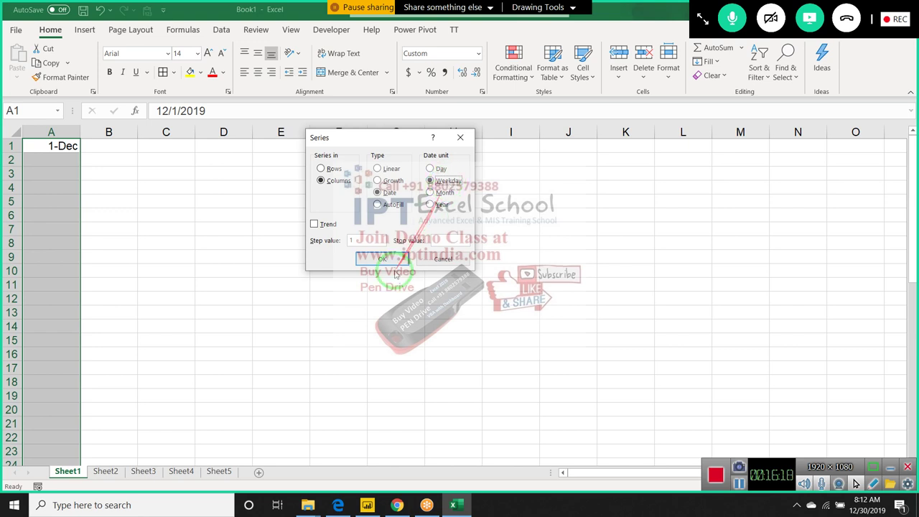
pyautogui.click(387, 260)
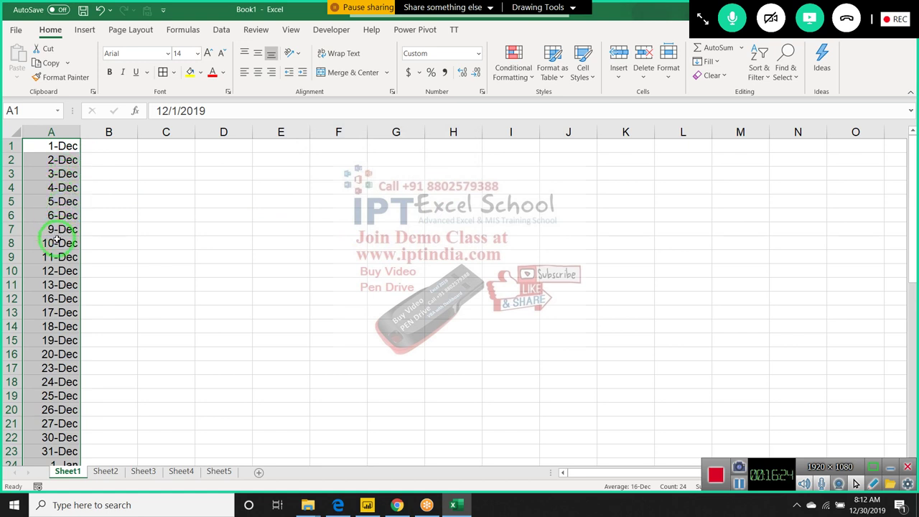
pyautogui.click(884, 510)
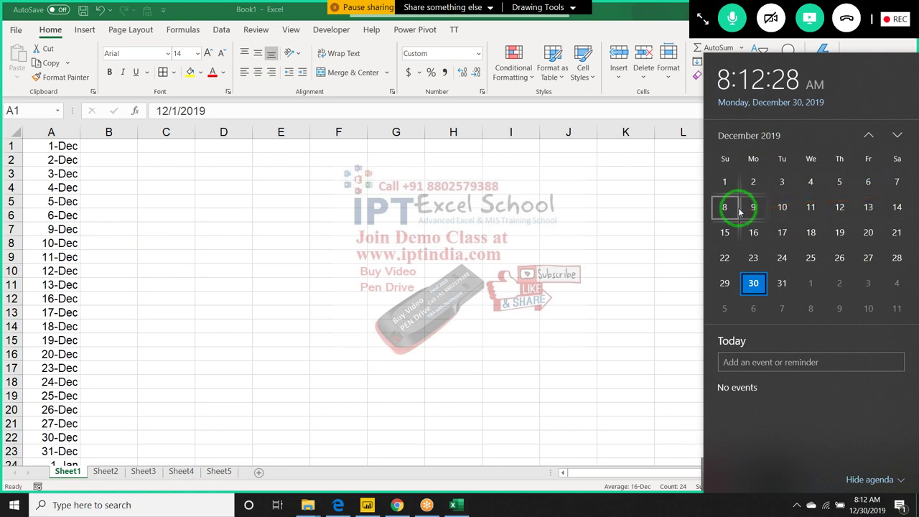
# - Close the calendar and refill column A as a monthly date series
pyautogui.click(471, 266)
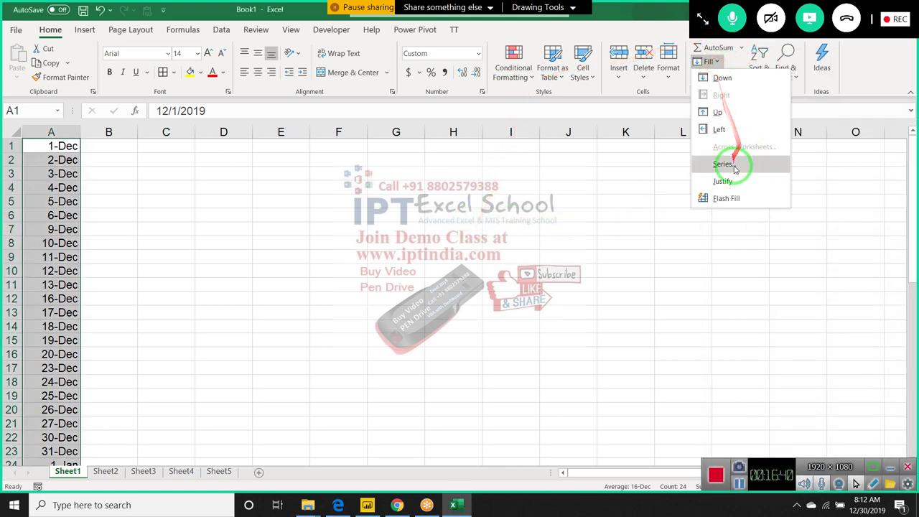
pyautogui.click(732, 163)
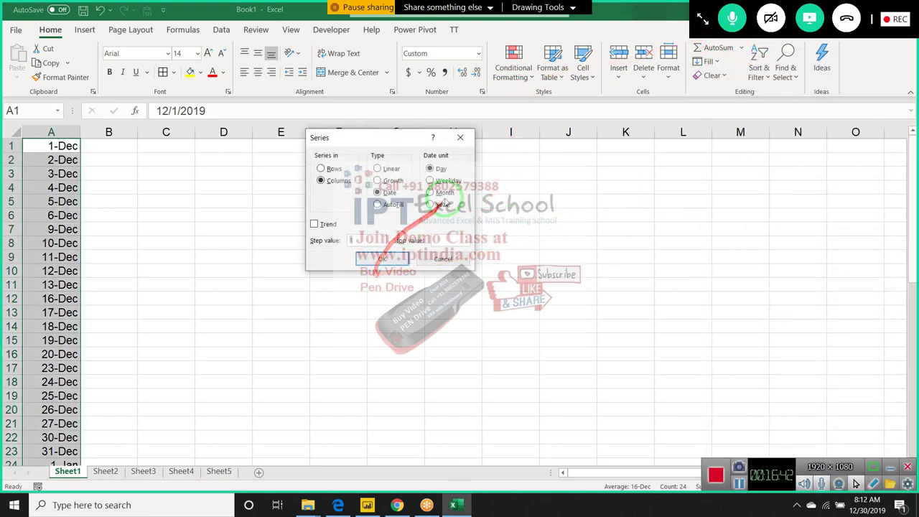
pyautogui.click(439, 181)
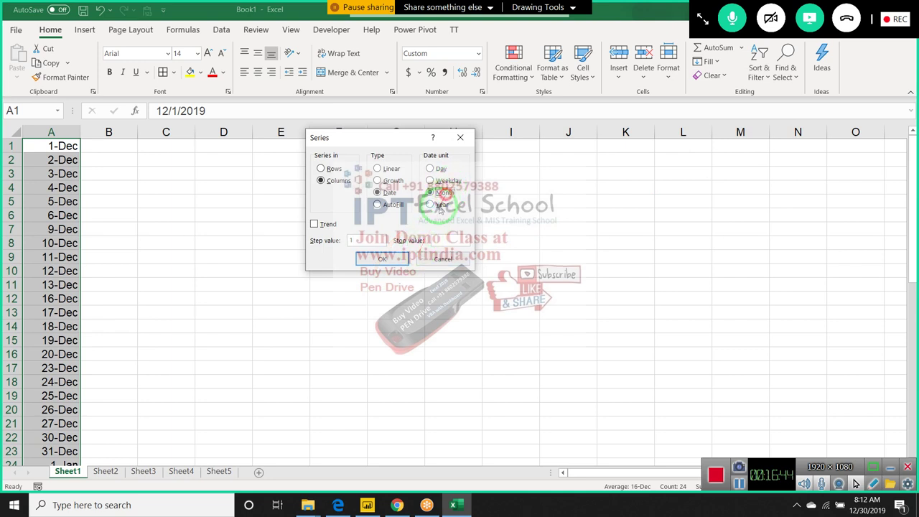
pyautogui.click(439, 193)
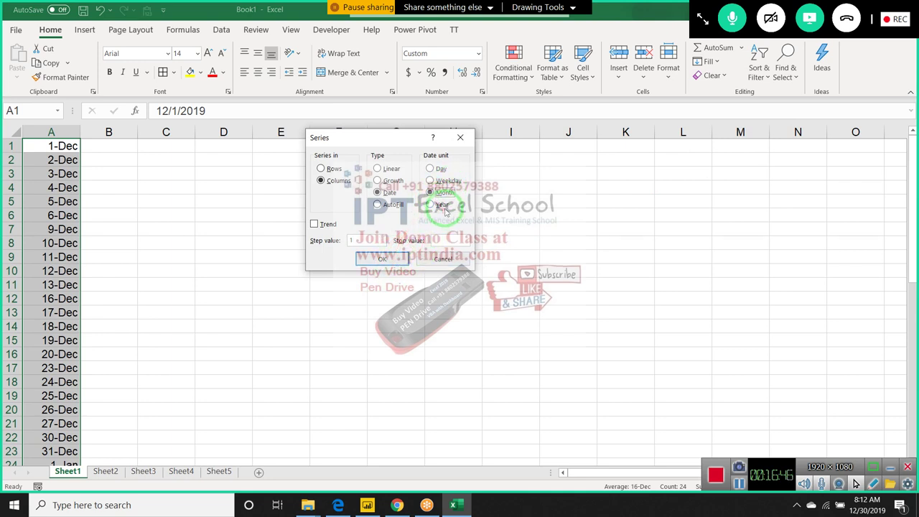
pyautogui.click(385, 260)
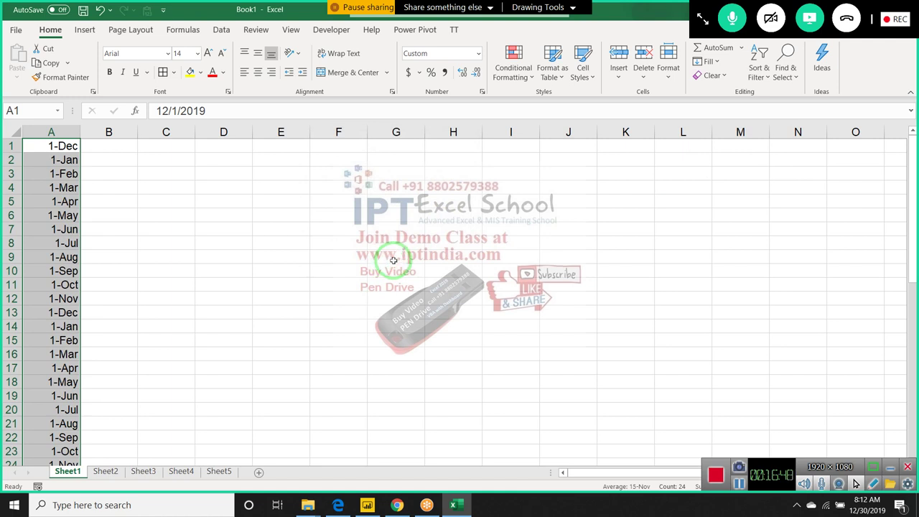
# - Replace it with a yearly date series showing 1-Dec of each year
pyautogui.click(767, 80)
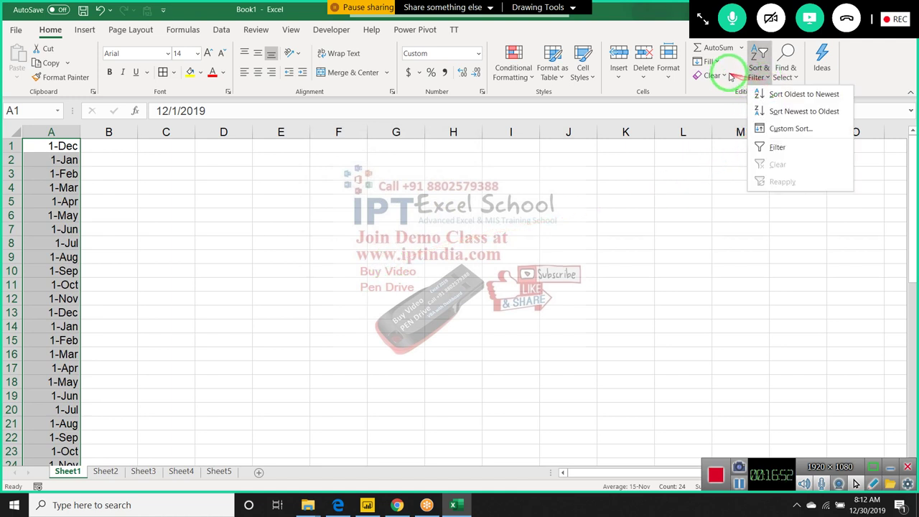
pyautogui.click(709, 62)
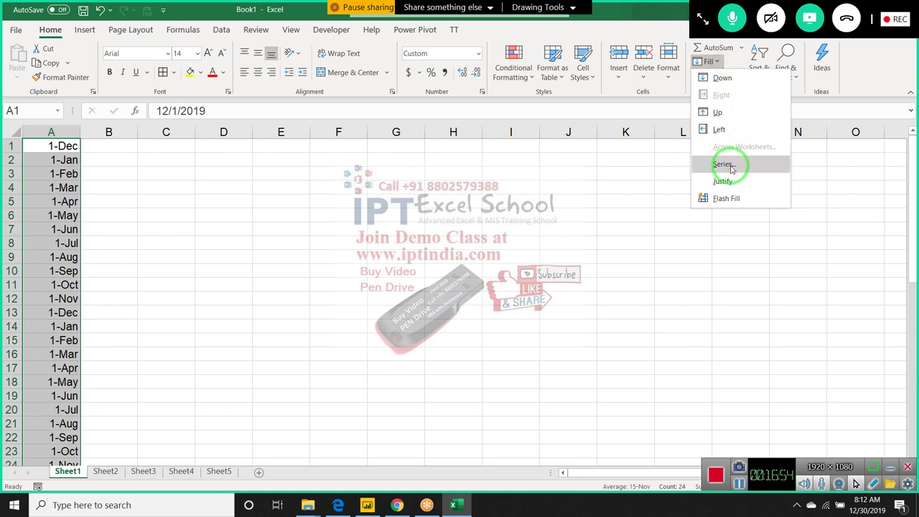
pyautogui.click(727, 164)
pyautogui.click(430, 204)
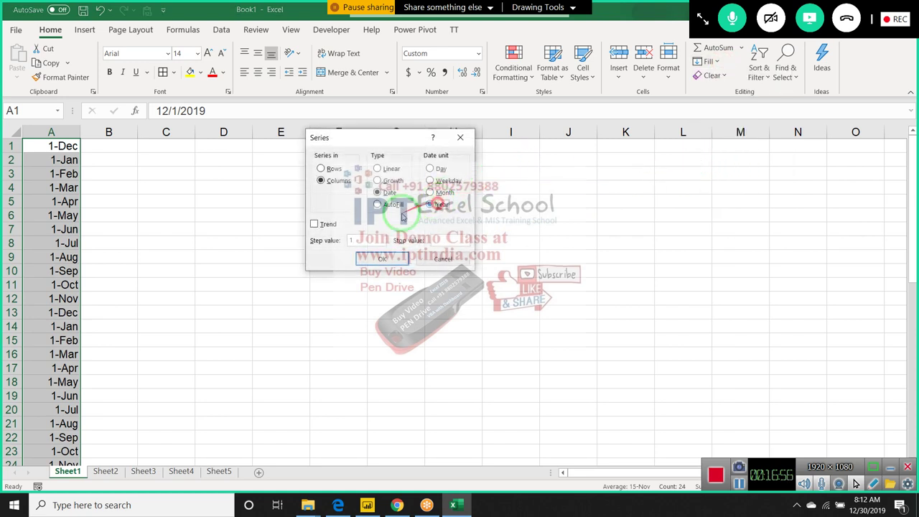
pyautogui.click(391, 260)
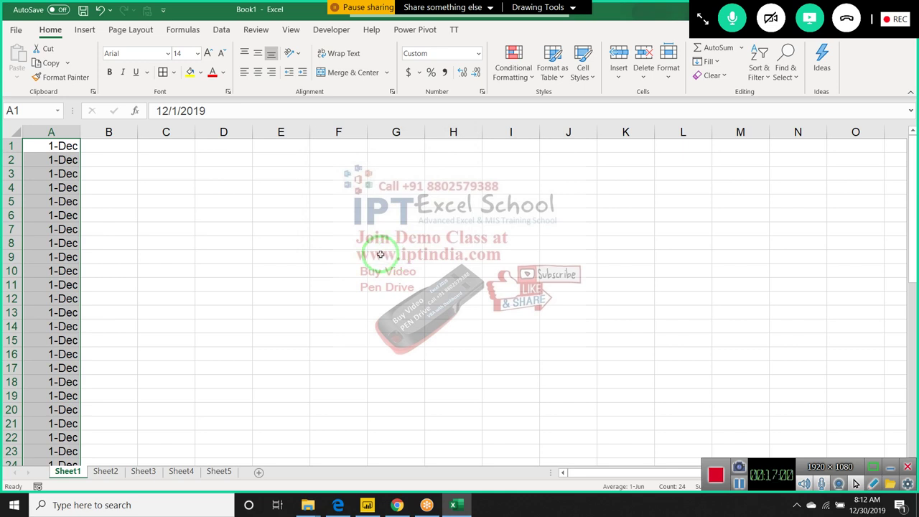
# - Clear the dates from column A and look at the Fill options, including Justify
pyautogui.press('Delete')
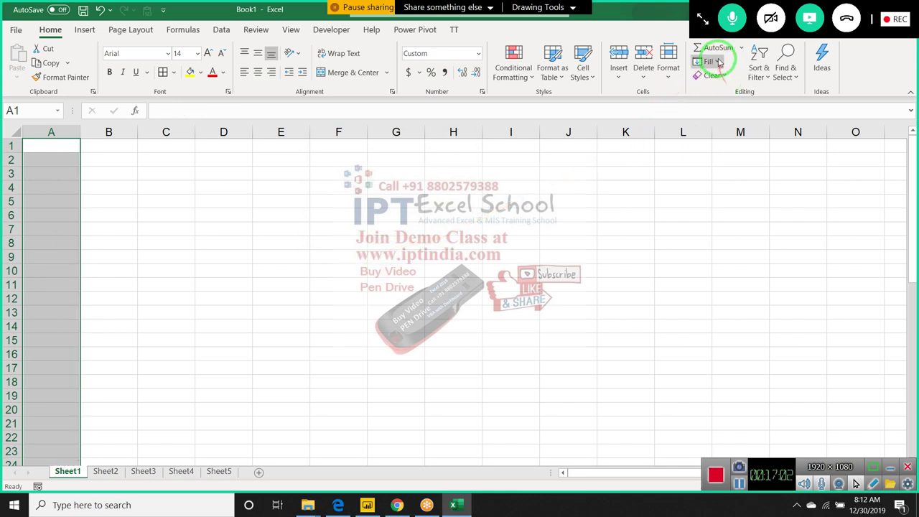
pyautogui.click(708, 62)
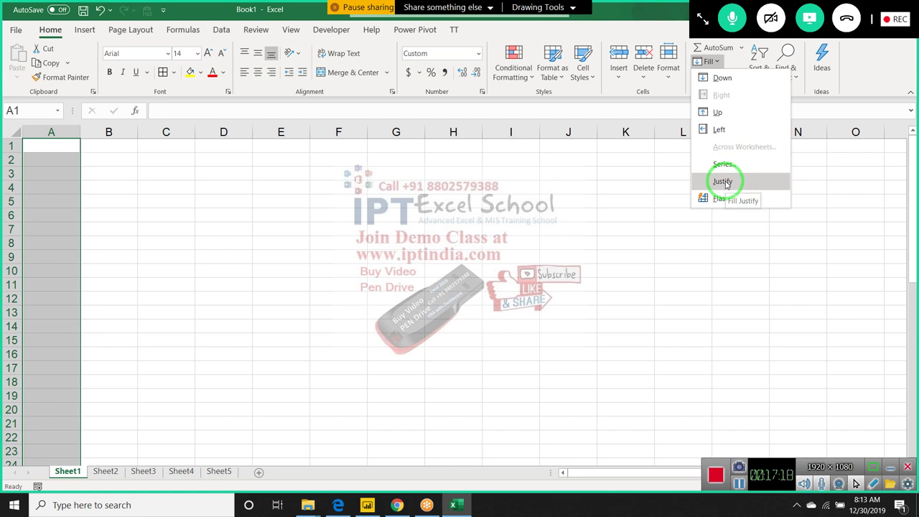
pyautogui.click(60, 149)
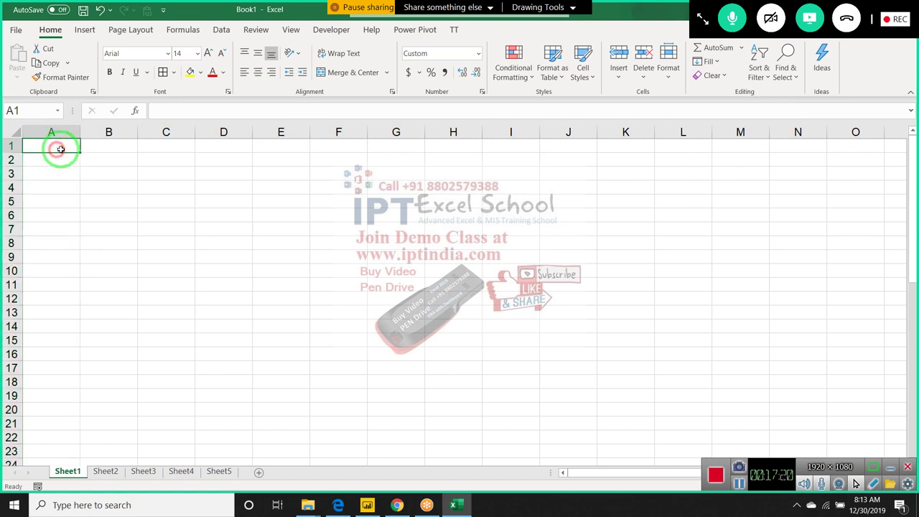
# - Type a first name in A1 and drag its custom name list down to row 16
pyautogui.write('Puja')
pyautogui.press('Return')
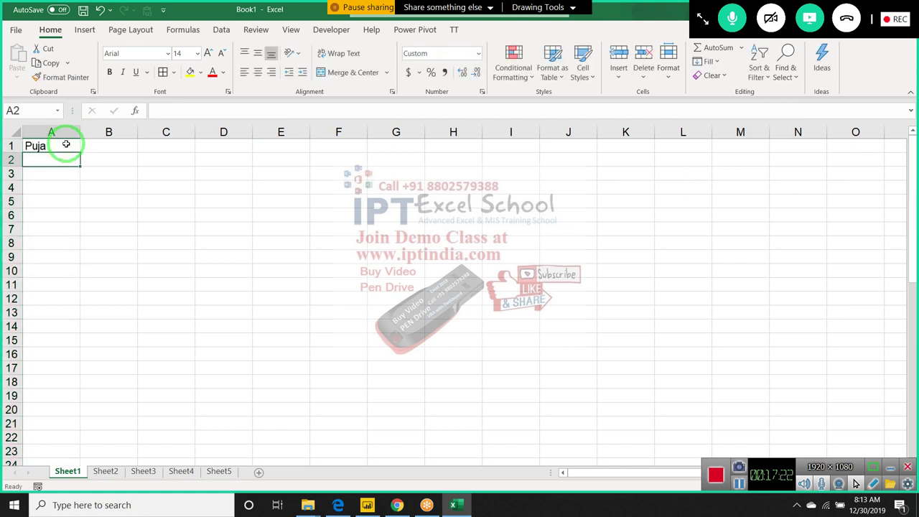
pyautogui.click(63, 145)
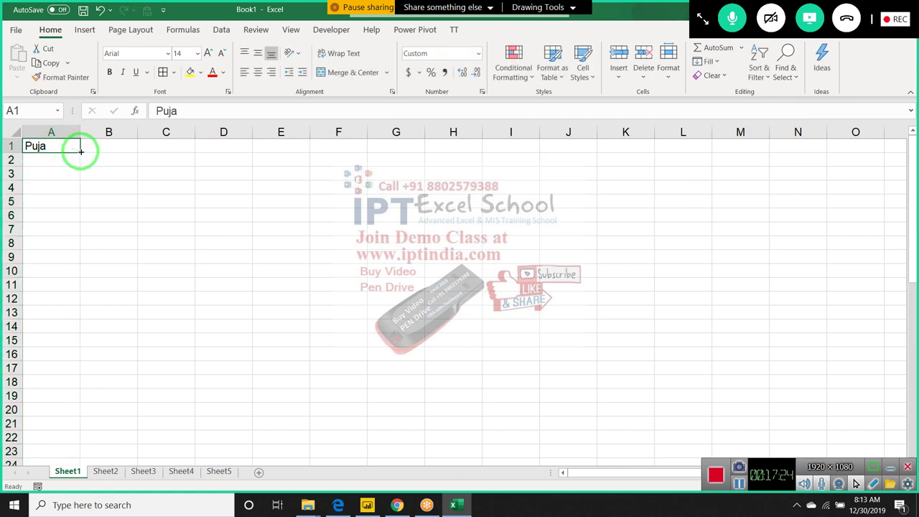
pyautogui.moveTo(79, 153)
pyautogui.mouseDown()
pyautogui.moveTo(64, 319)
pyautogui.moveTo(78, 333)
pyautogui.moveTo(75, 361)
pyautogui.mouseUp()
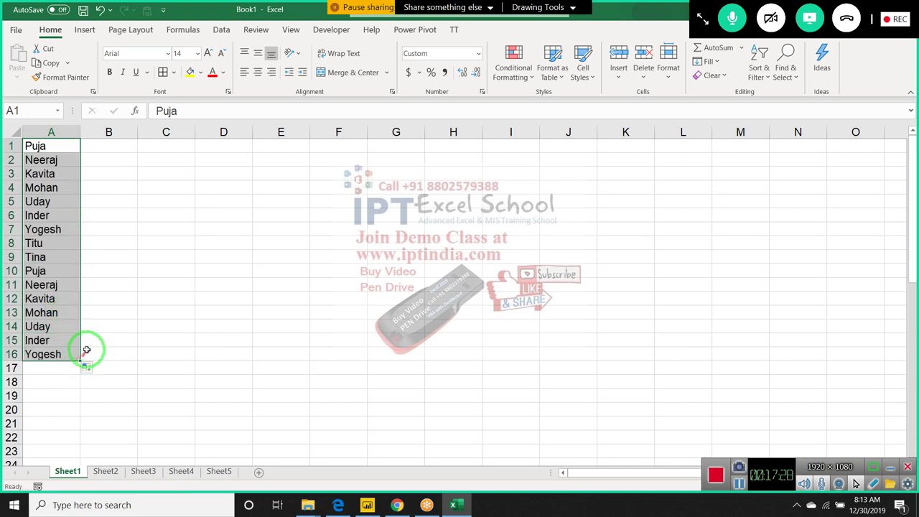
# - In B1, discard a typed pair of names and start a formula with =
pyautogui.click(63, 146)
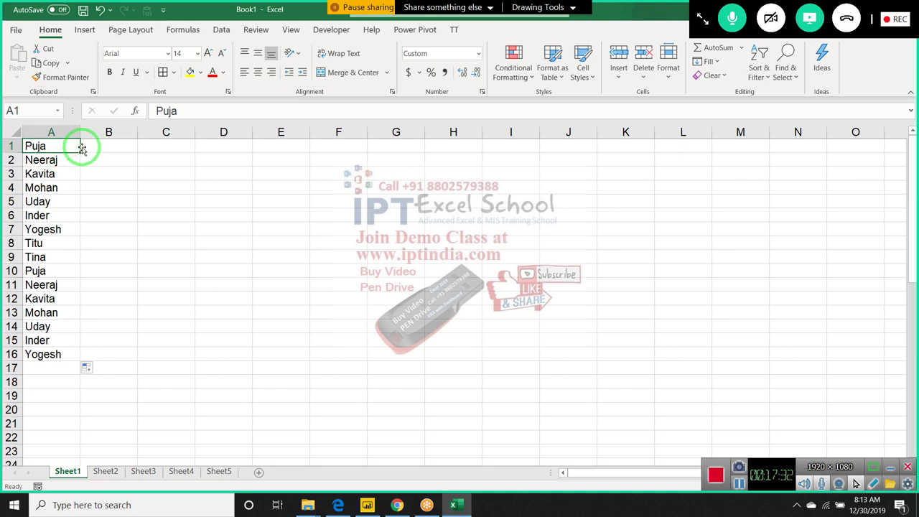
pyautogui.click(86, 147)
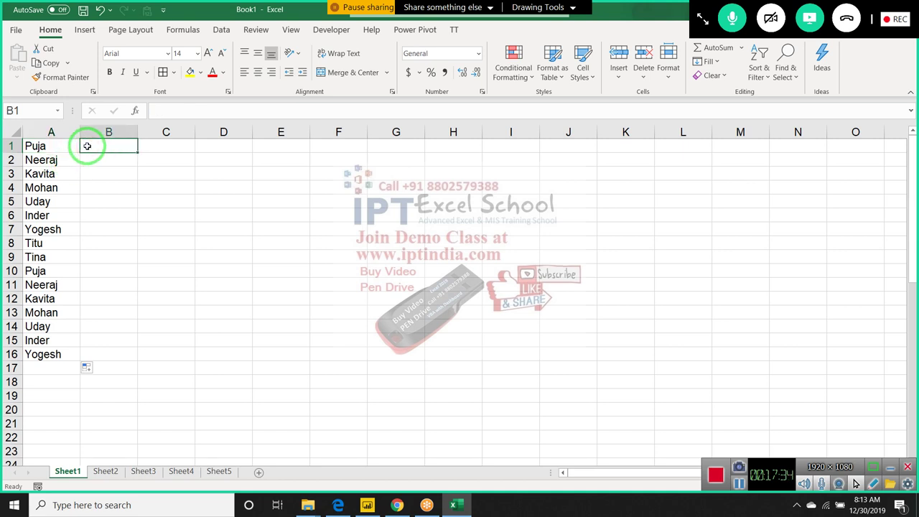
pyautogui.write('Puja')
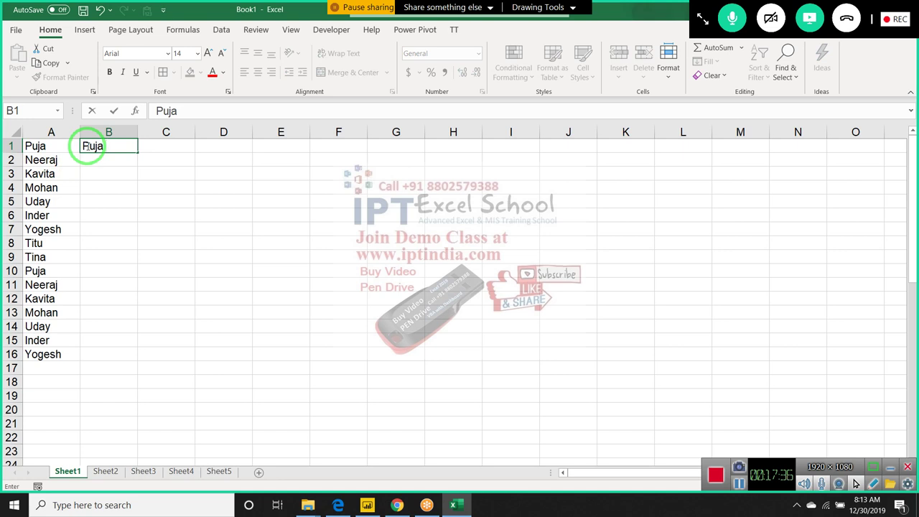
pyautogui.write(' Neeraj')
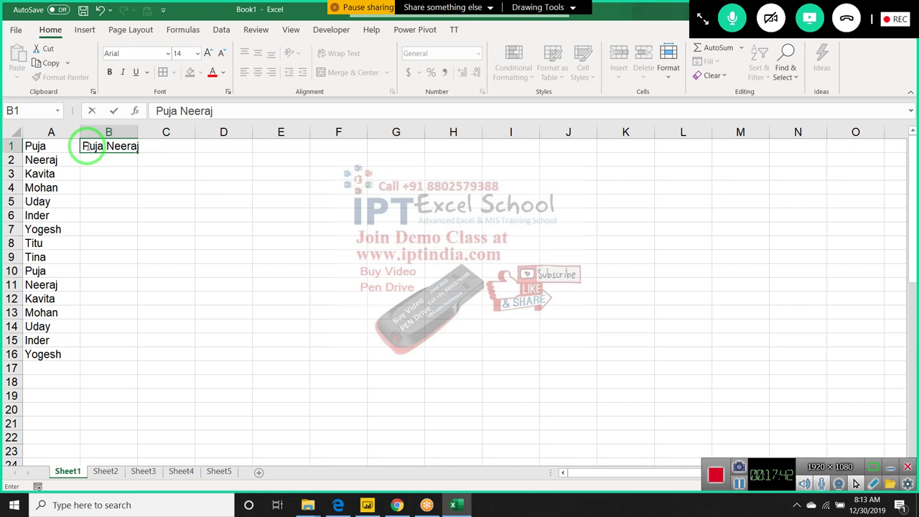
pyautogui.press('Escape')
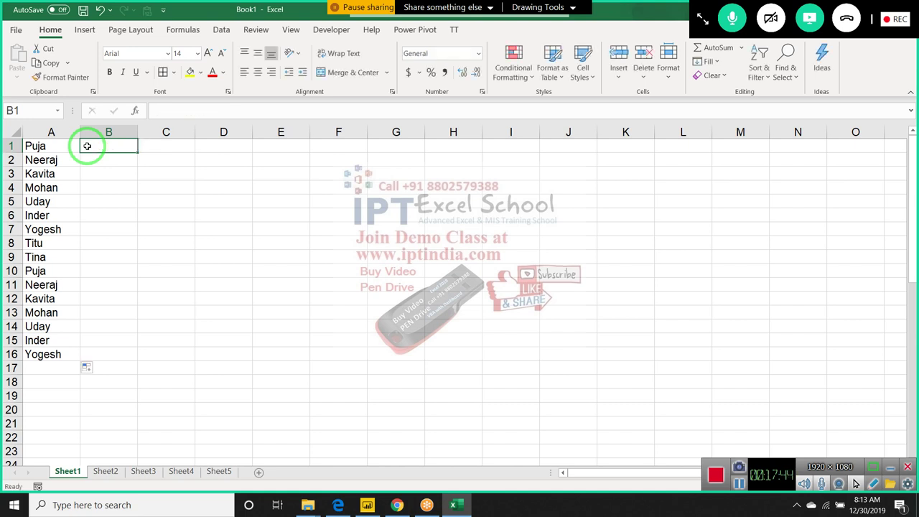
pyautogui.write('=')
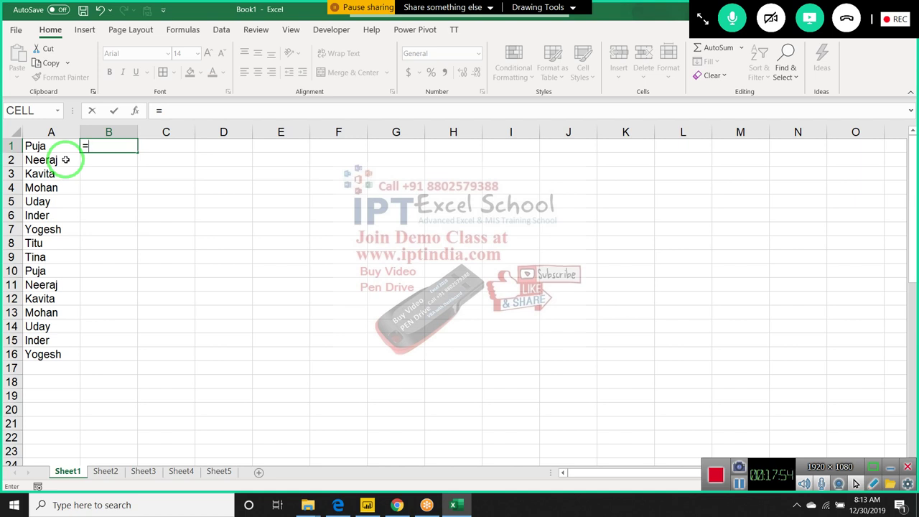
# - Replace a trial ampersand formula in B1 with =CONCATENATE( from autocomplete
pyautogui.press('Left')
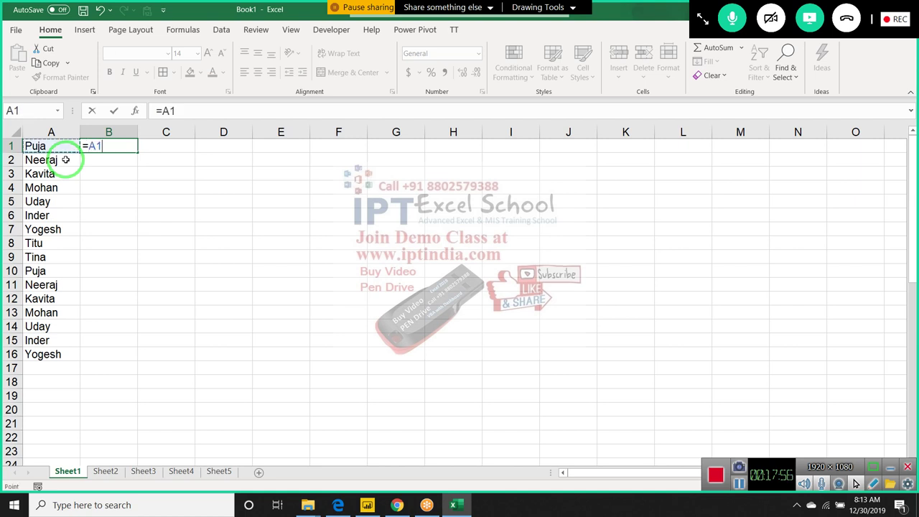
pyautogui.write('&",')
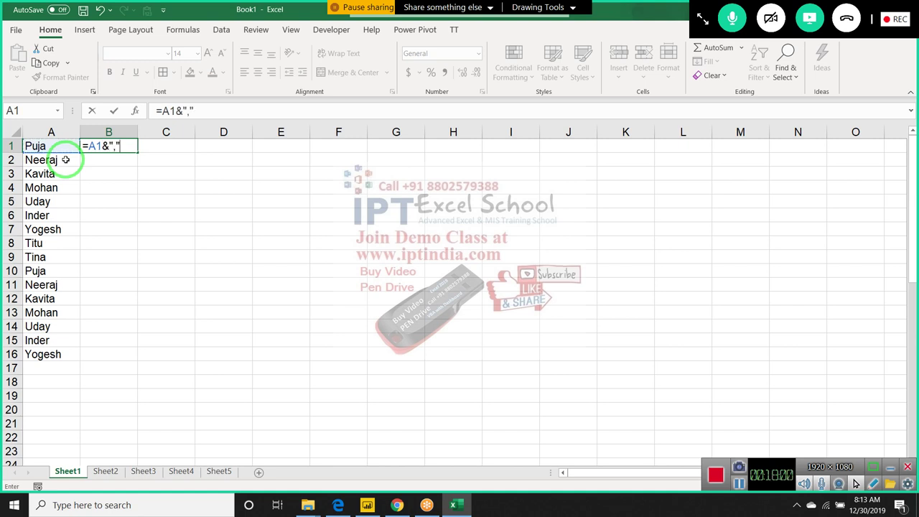
pyautogui.click(66, 159)
pyautogui.press('Right')
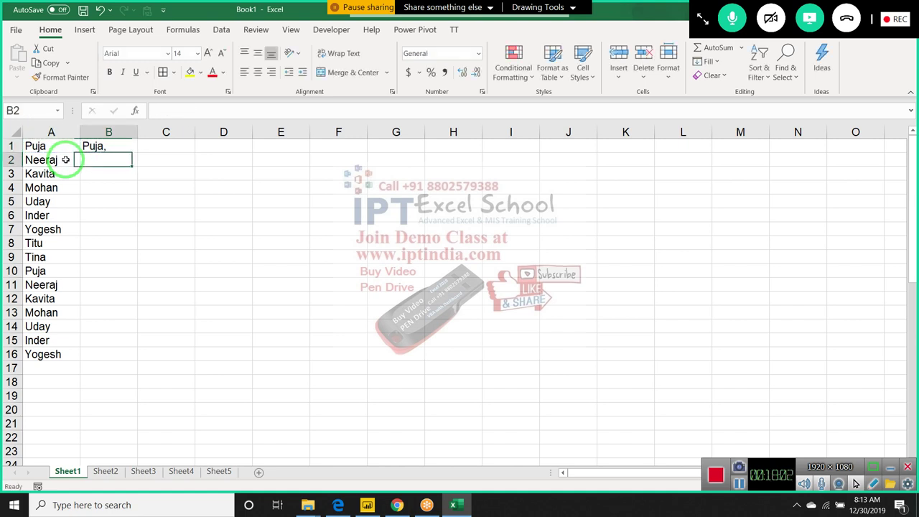
pyautogui.press('Up')
pyautogui.write('=co')
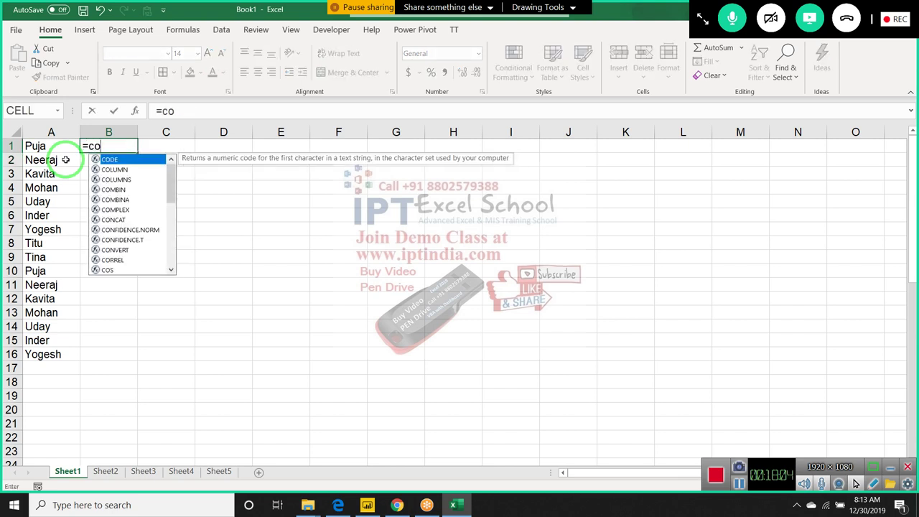
pyautogui.write('n')
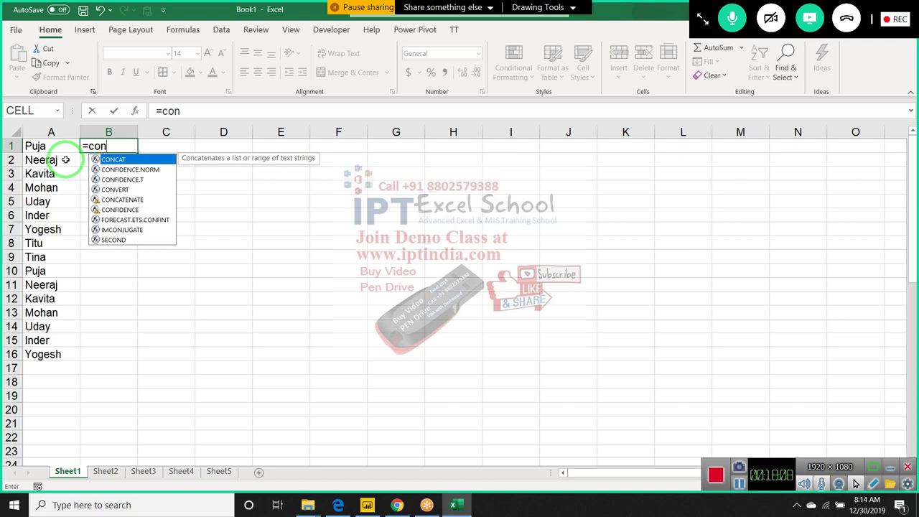
pyautogui.press('Down')
pyautogui.press('Down')
pyautogui.press('Down')
pyautogui.press('Down')
pyautogui.press('Tab')
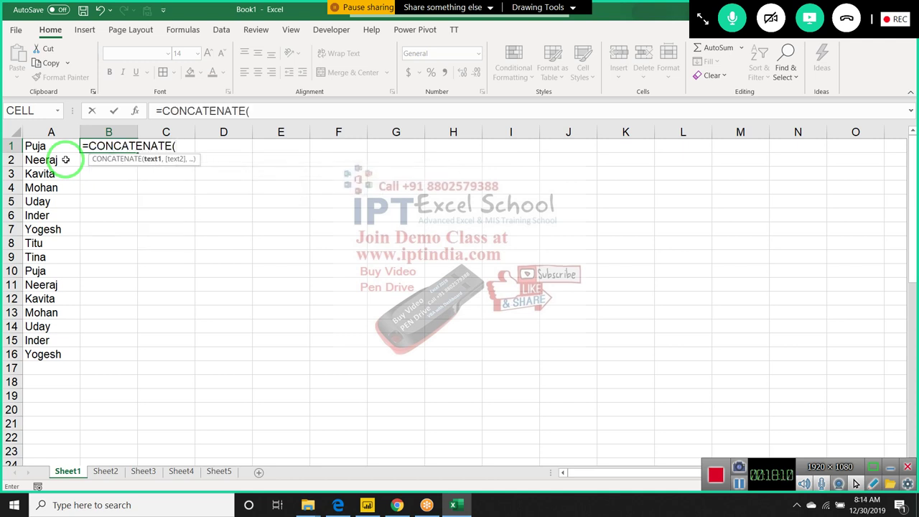
# - Add cells A1 through A8 to the CONCATENATE formula, separated by commas
pyautogui.click(45, 147)
pyautogui.write(',')
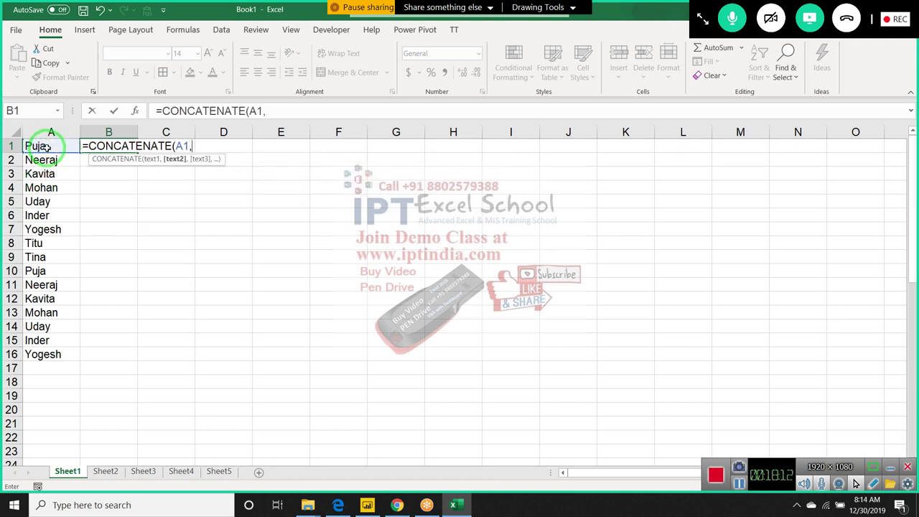
pyautogui.click(51, 159)
pyautogui.write(',')
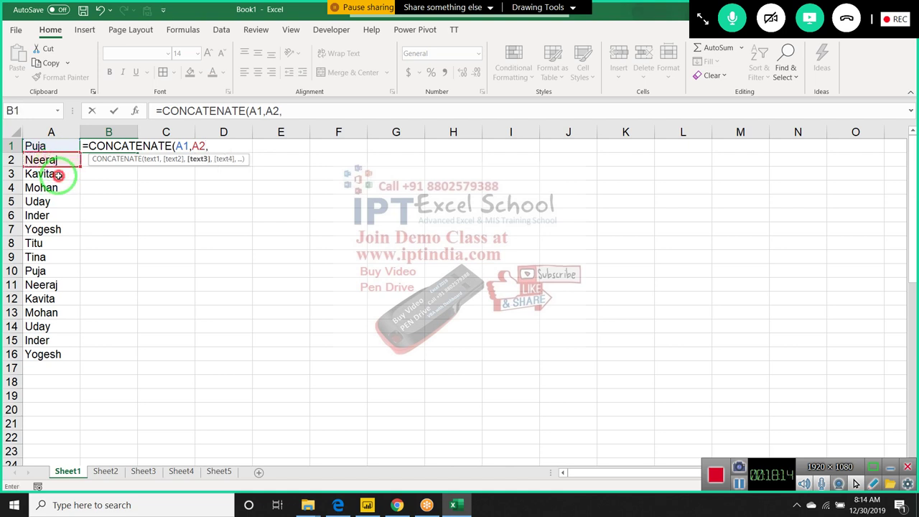
pyautogui.click(59, 174)
pyautogui.write(',')
pyautogui.click(58, 187)
pyautogui.write(',')
pyautogui.click(62, 205)
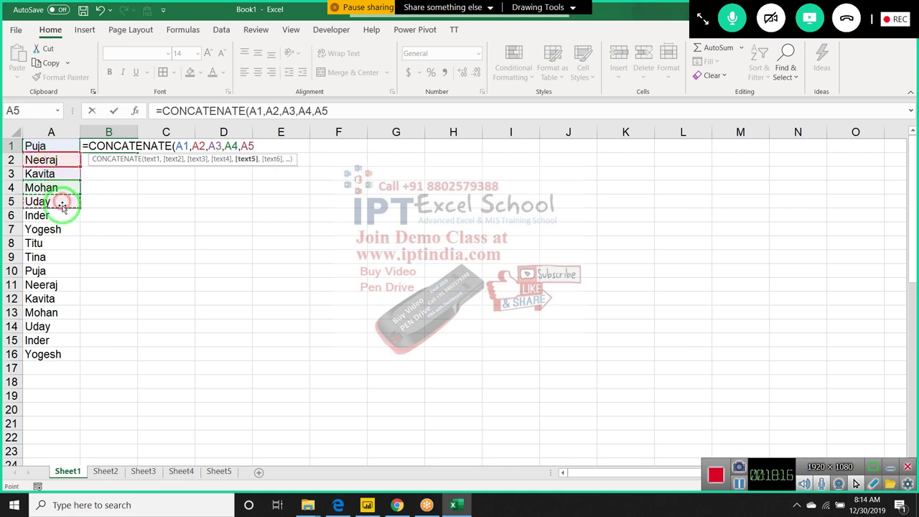
pyautogui.write(',')
pyautogui.click(60, 215)
pyautogui.write(',')
pyautogui.click(62, 229)
pyautogui.write(',')
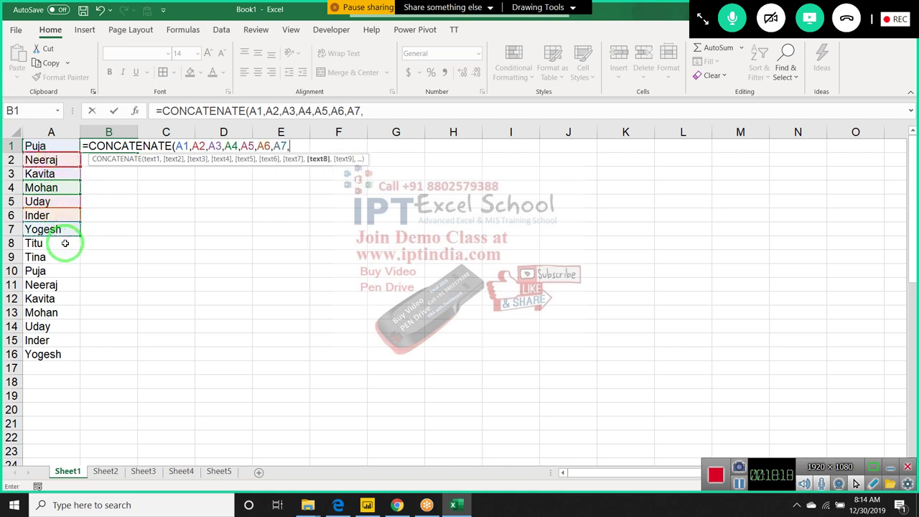
pyautogui.click(65, 243)
pyautogui.write(',')
# - Add A9 through A16 and finish the formula joining all sixteen names
pyautogui.click(66, 257)
pyautogui.write(',')
pyautogui.click(65, 271)
pyautogui.write(',')
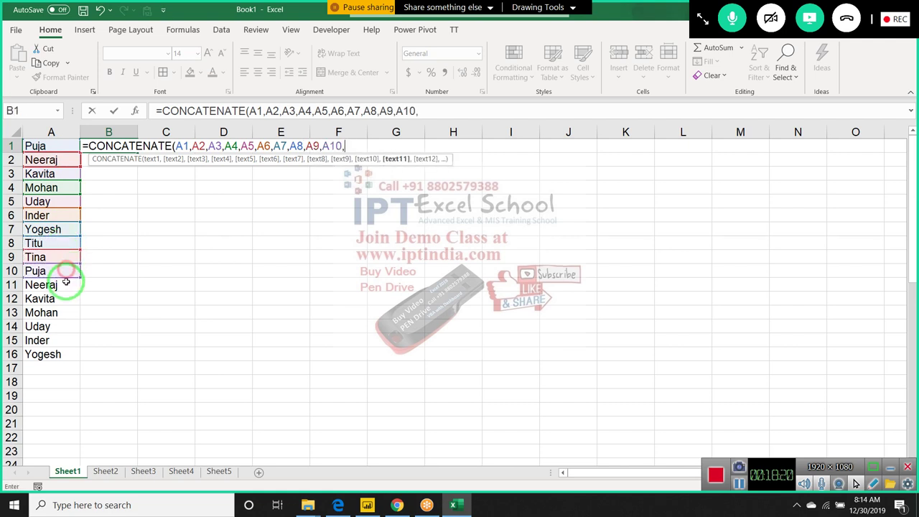
pyautogui.click(66, 284)
pyautogui.write(',')
pyautogui.click(67, 299)
pyautogui.write(',')
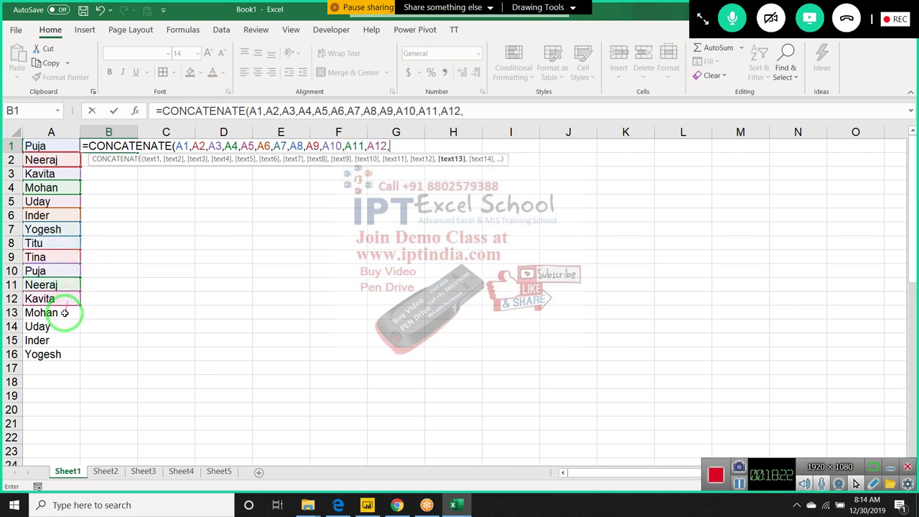
pyautogui.click(65, 313)
pyautogui.write(',')
pyautogui.click(65, 326)
pyautogui.write(',')
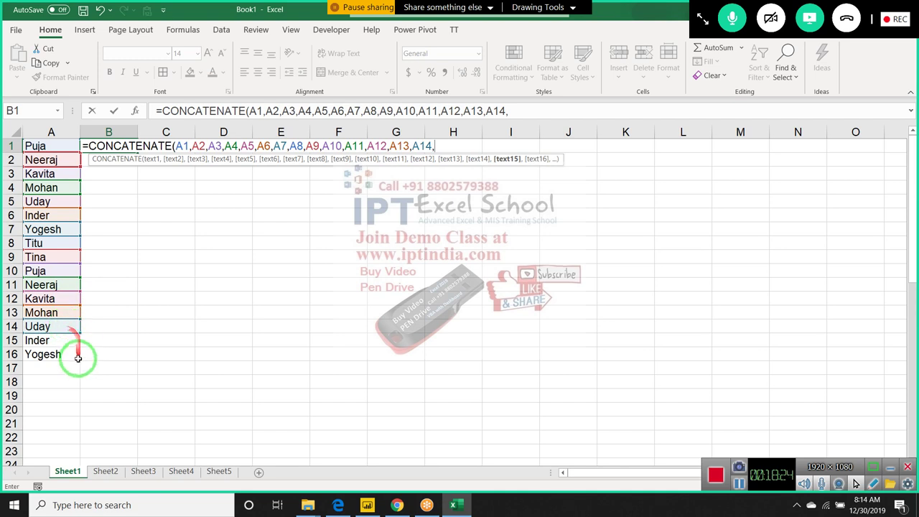
pyautogui.click(66, 340)
pyautogui.write(',')
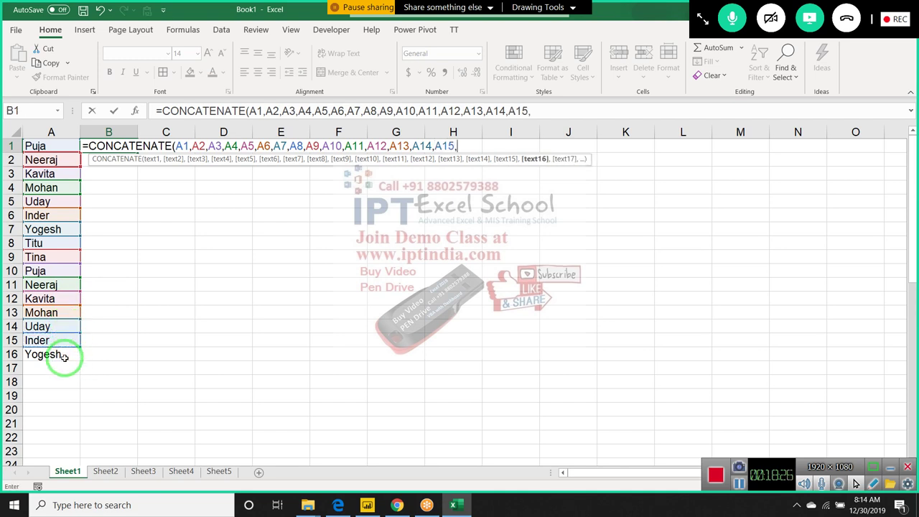
pyautogui.click(64, 357)
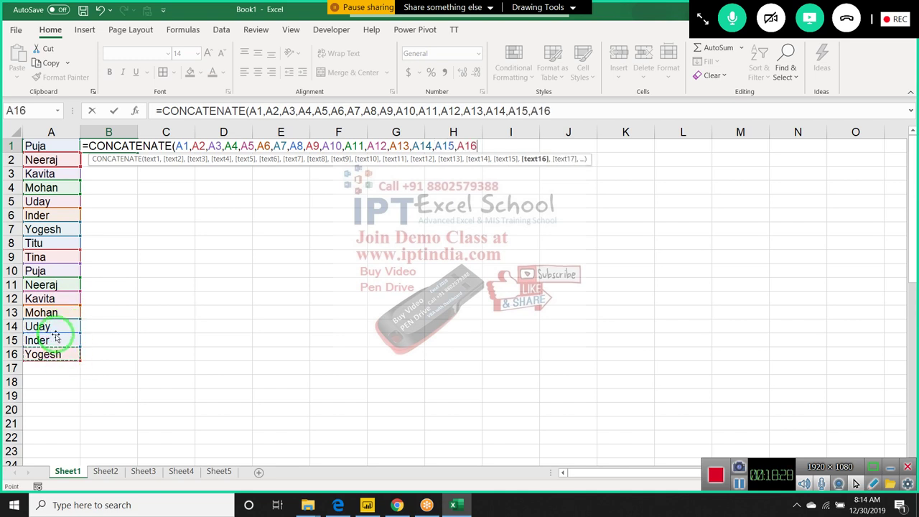
pyautogui.press('Return')
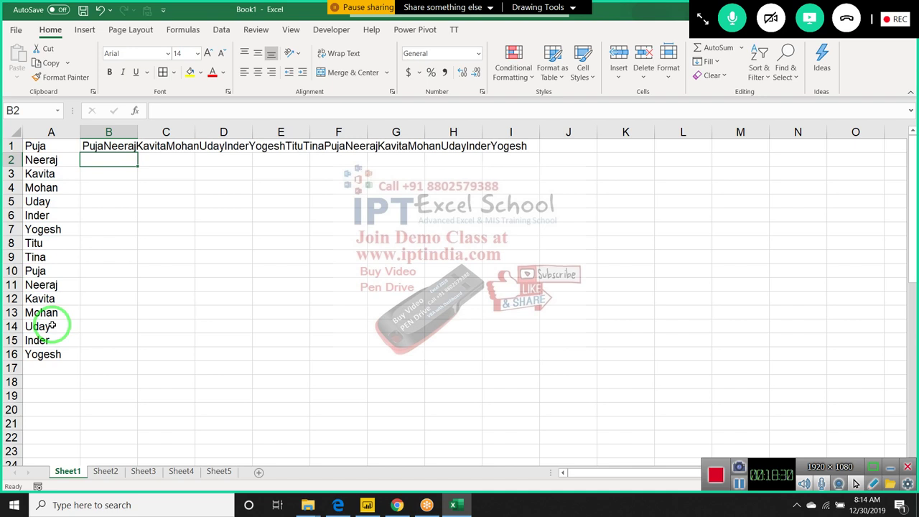
# - Delete the CONCATENATE formula in B1, widen column A, and Fill Justify the names into A1 and A2
pyautogui.press('Up')
pyautogui.press('Delete')
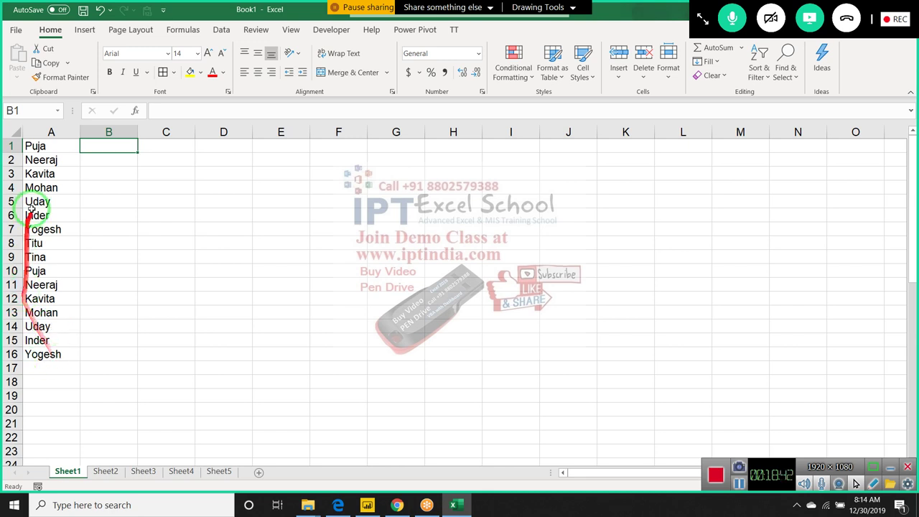
pyautogui.moveTo(80, 132)
pyautogui.mouseDown()
pyautogui.moveTo(461, 133)
pyautogui.moveTo(423, 354)
pyautogui.mouseUp()
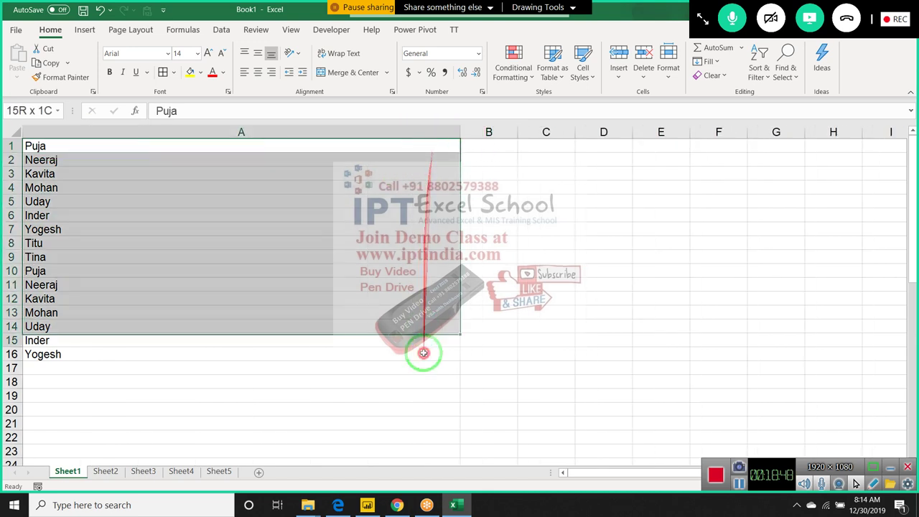
pyautogui.click(723, 64)
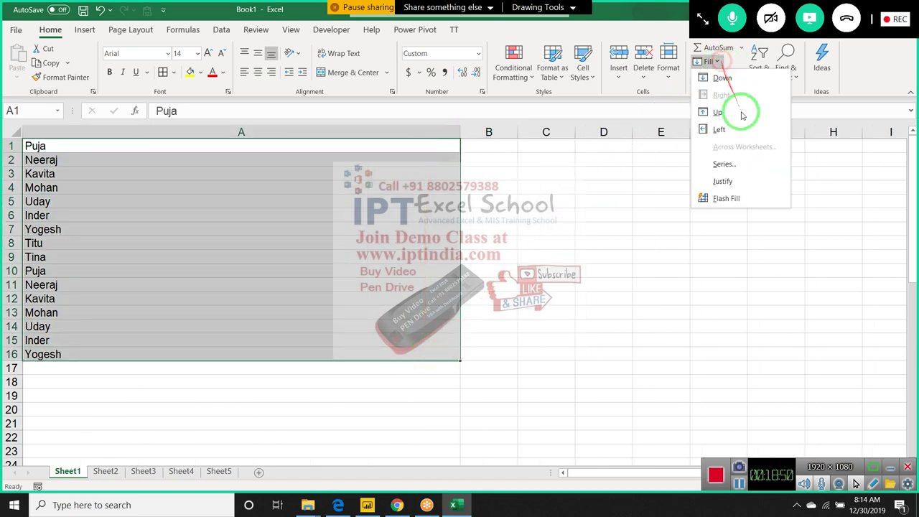
pyautogui.click(752, 180)
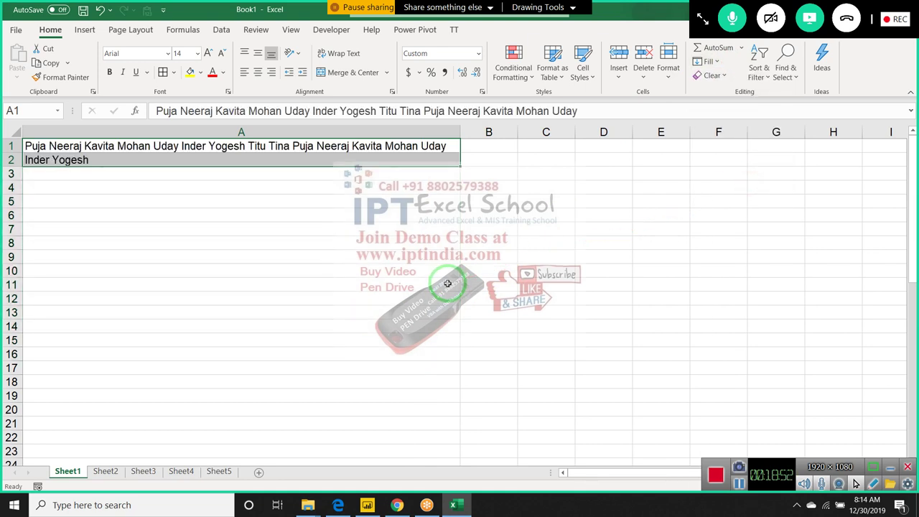
# - Point out the first line of joined names in A1 and the leftover names in A2
pyautogui.moveTo(451, 148); pyautogui.dragTo(383, 171)
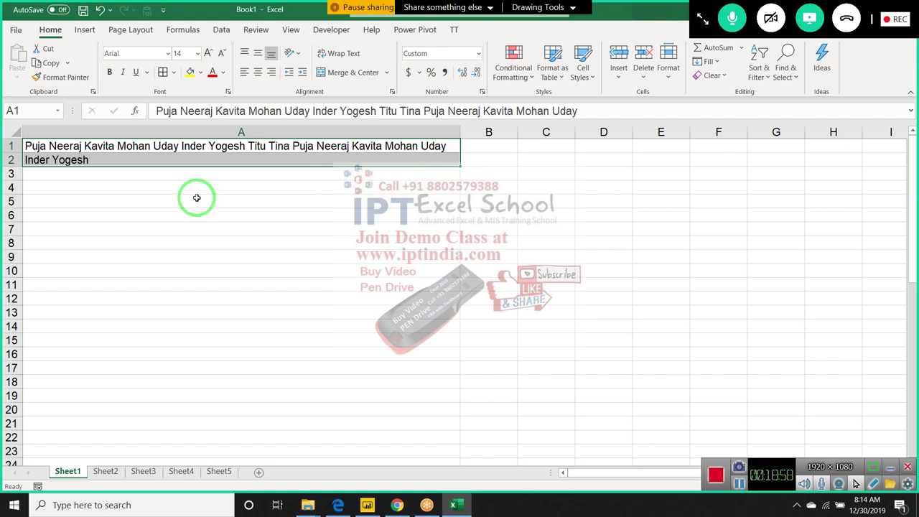
pyautogui.moveTo(191, 195); pyautogui.dragTo(120, 172)
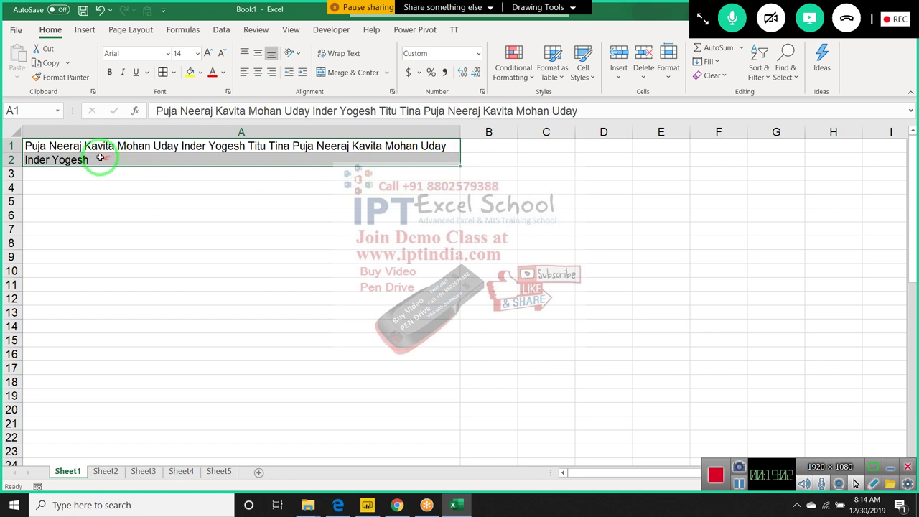
pyautogui.moveTo(115, 162); pyautogui.dragTo(424, 155)
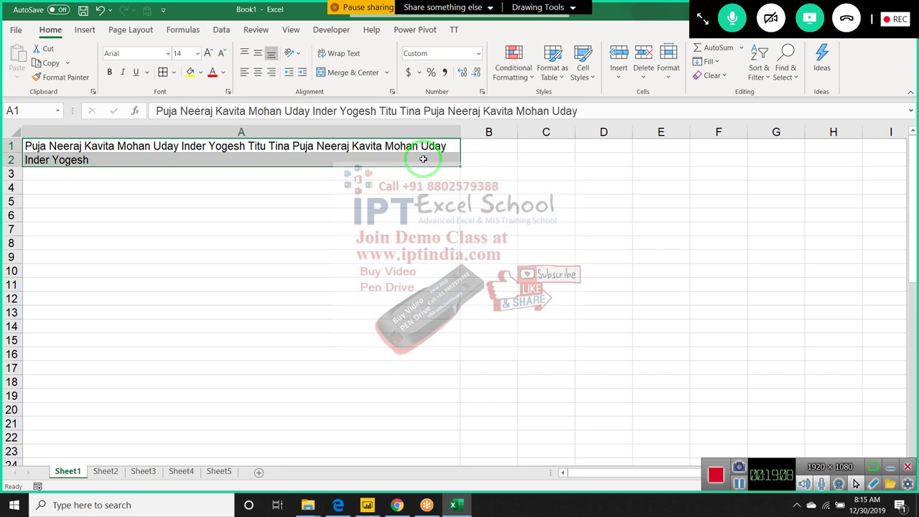
pyautogui.moveTo(450, 146); pyautogui.dragTo(143, 159)
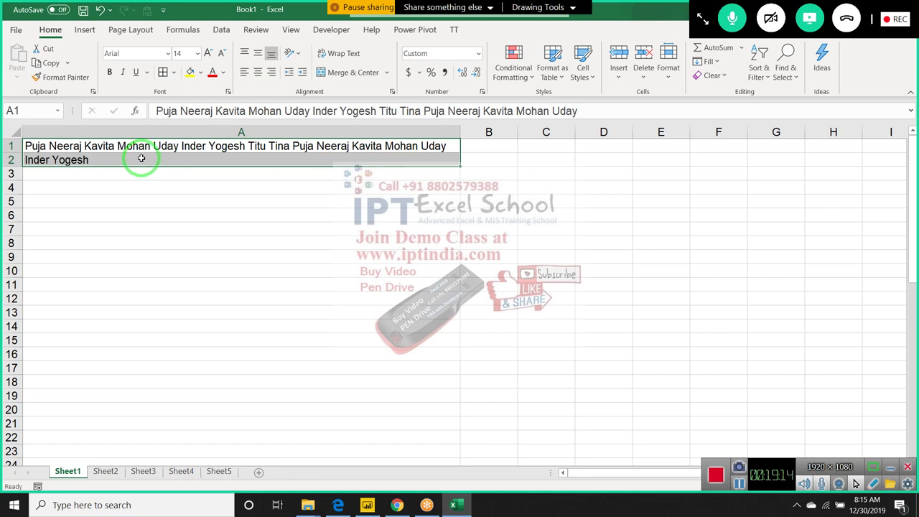
pyautogui.click(89, 148)
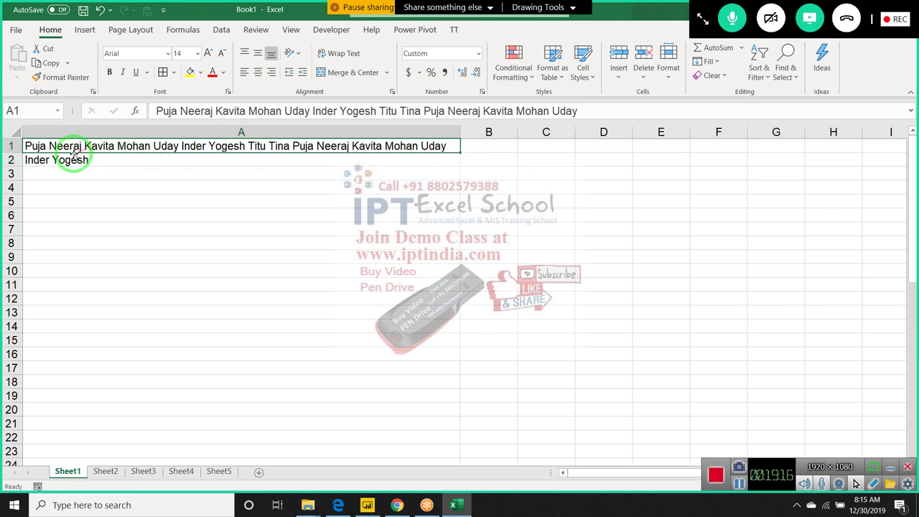
pyautogui.moveTo(74, 155); pyautogui.dragTo(446, 152)
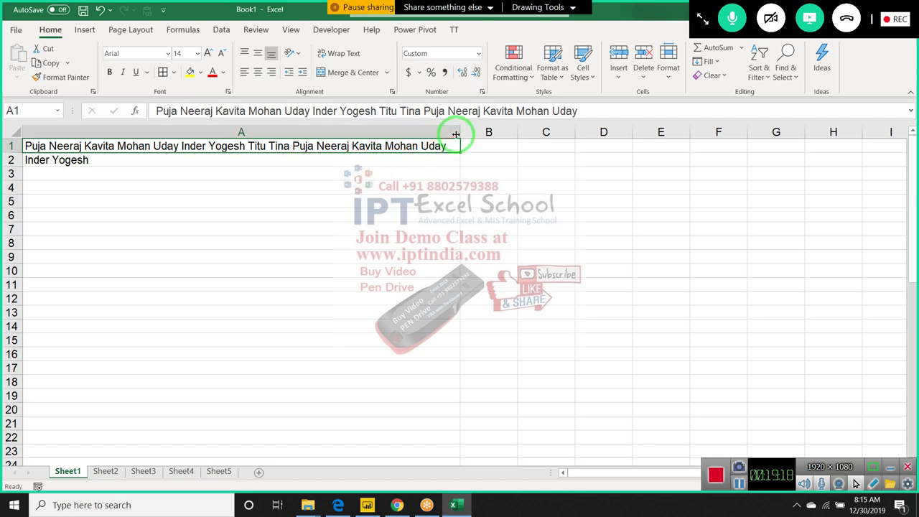
pyautogui.moveTo(449, 146); pyautogui.dragTo(490, 146)
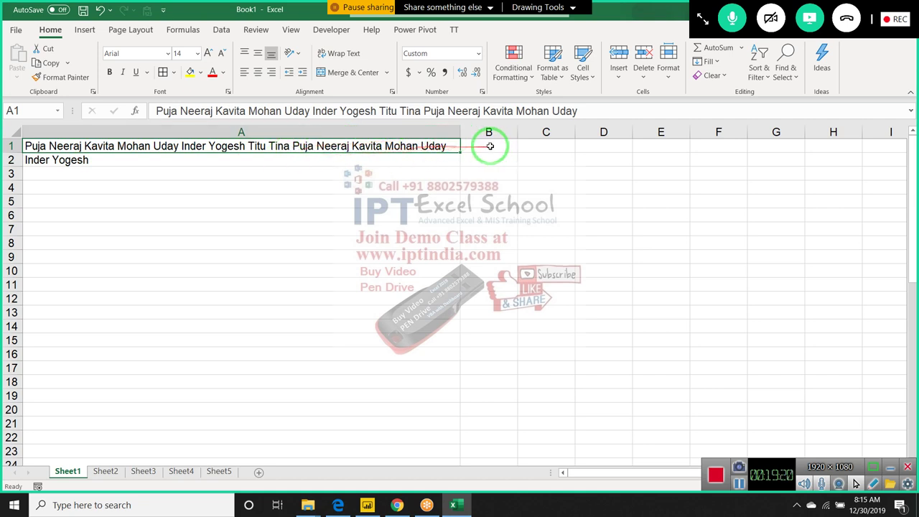
pyautogui.click(450, 158)
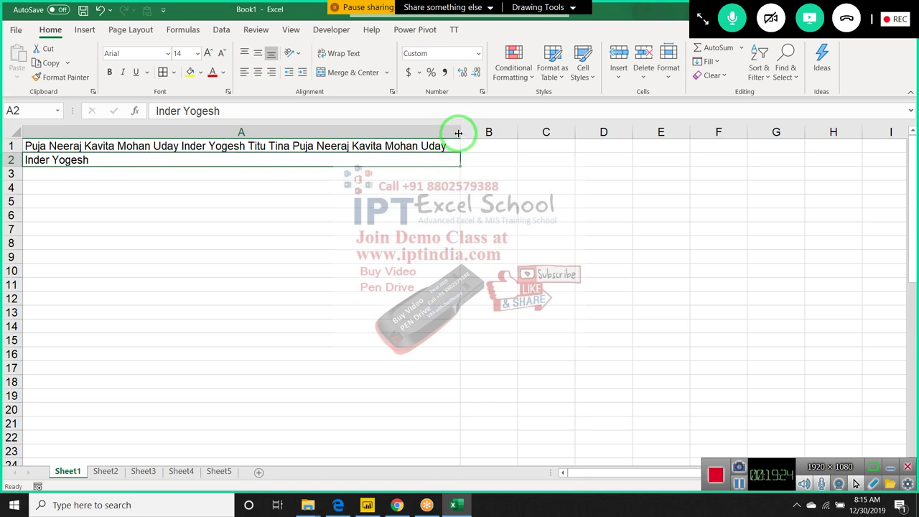
# - Widen column A further and Fill Justify again so all sixteen names fit in A1
pyautogui.moveTo(460, 134)
pyautogui.mouseDown()
pyautogui.moveTo(579, 144)
pyautogui.moveTo(562, 159)
pyautogui.mouseUp()
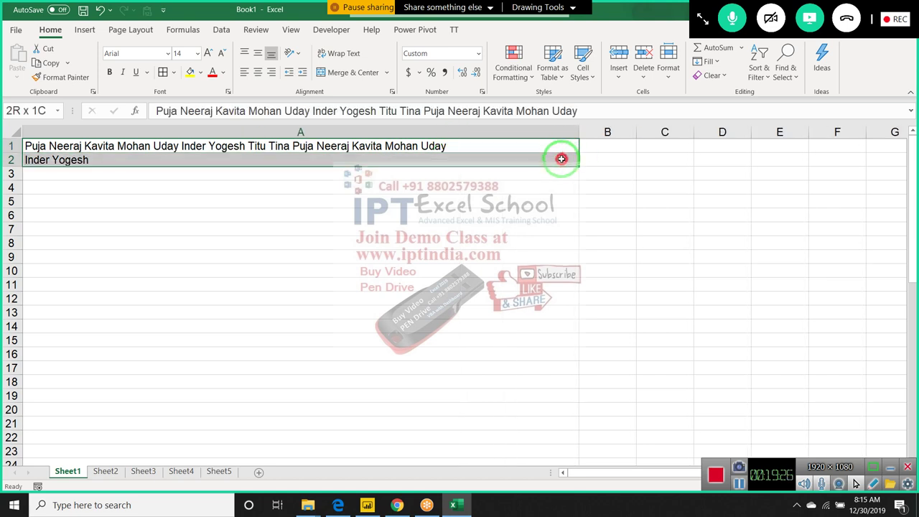
pyautogui.click(711, 64)
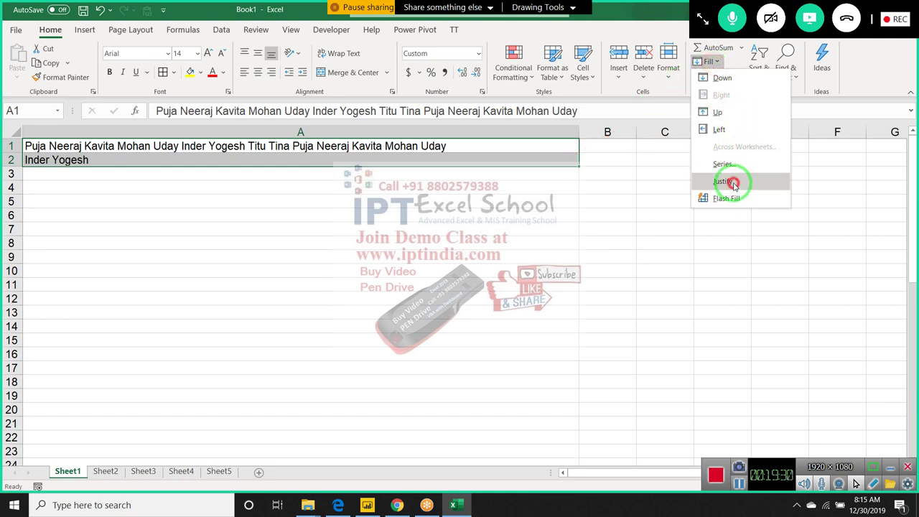
pyautogui.click(731, 178)
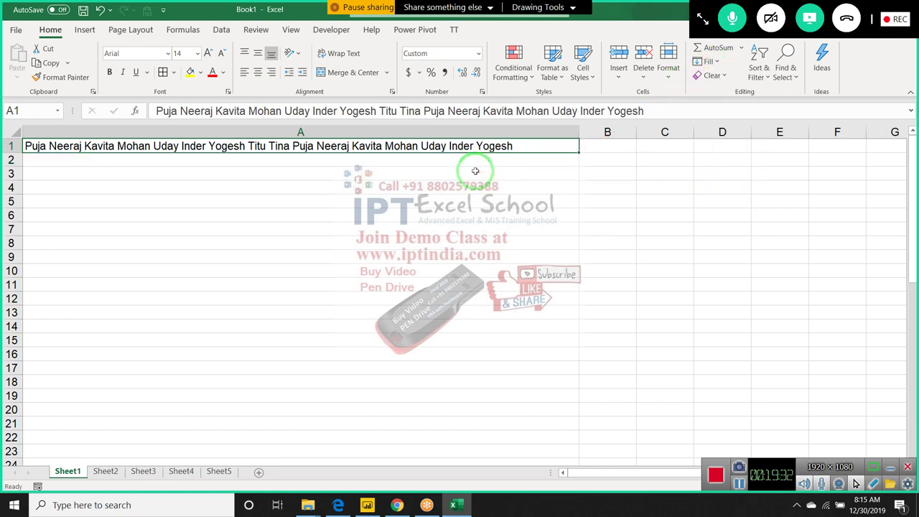
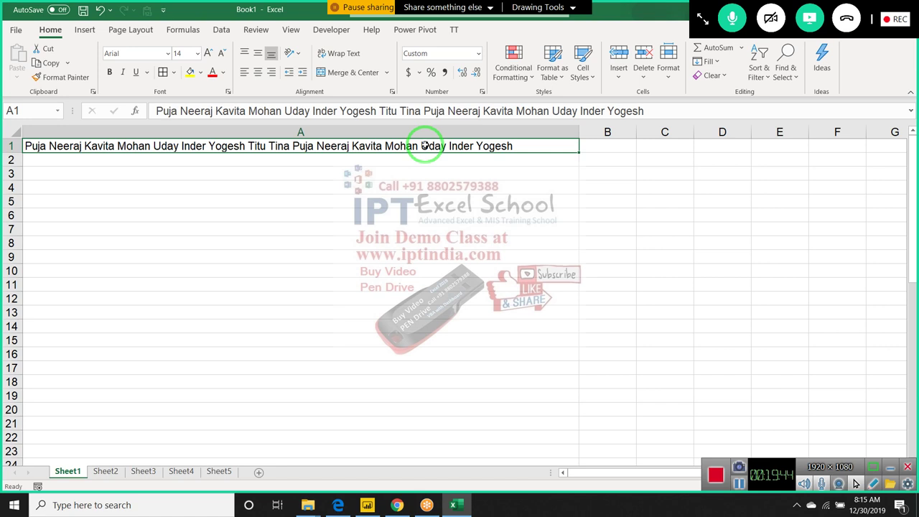
# - Replace every space in row 1's name list with a comma (15 replacements)
pyautogui.hotkey('ctrl', 'h')
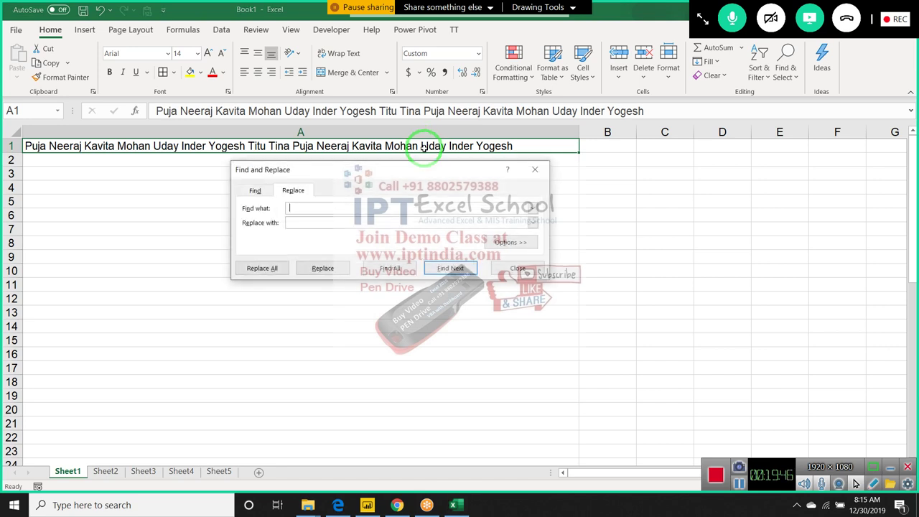
pyautogui.click(387, 224)
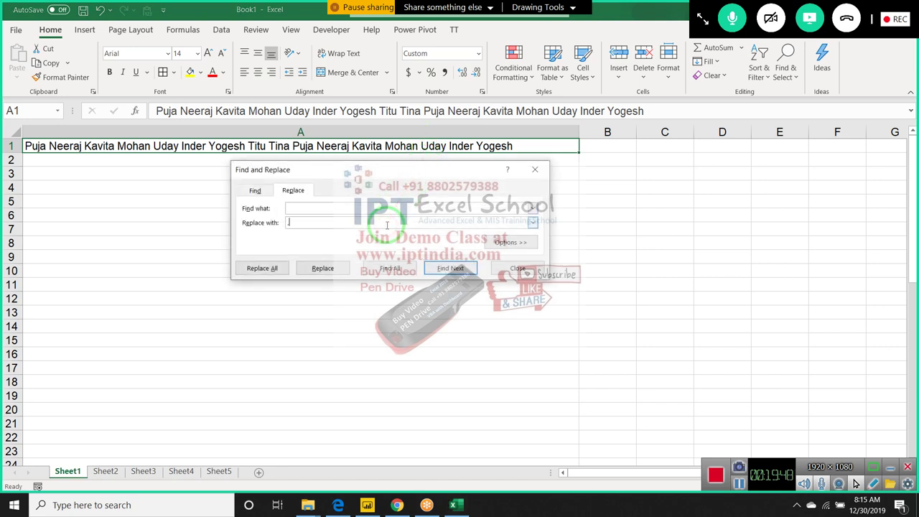
pyautogui.write(',')
pyautogui.click(267, 267)
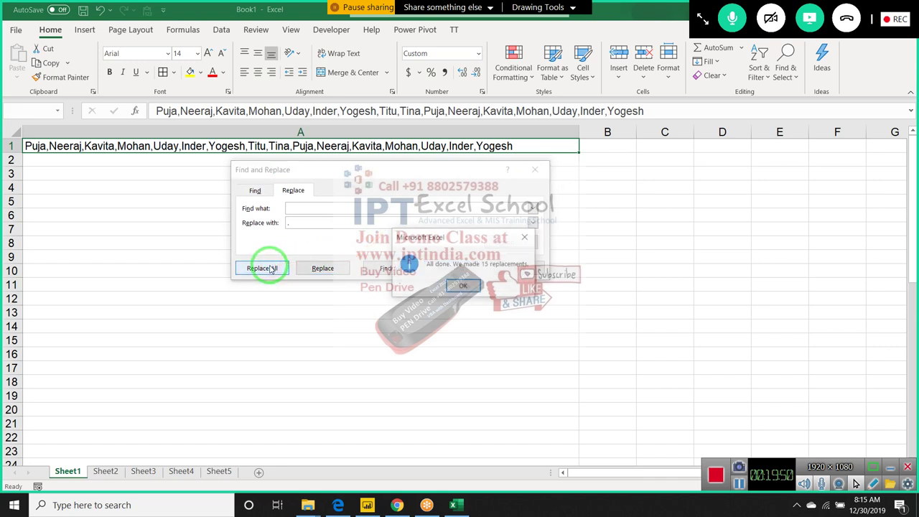
pyautogui.click(463, 285)
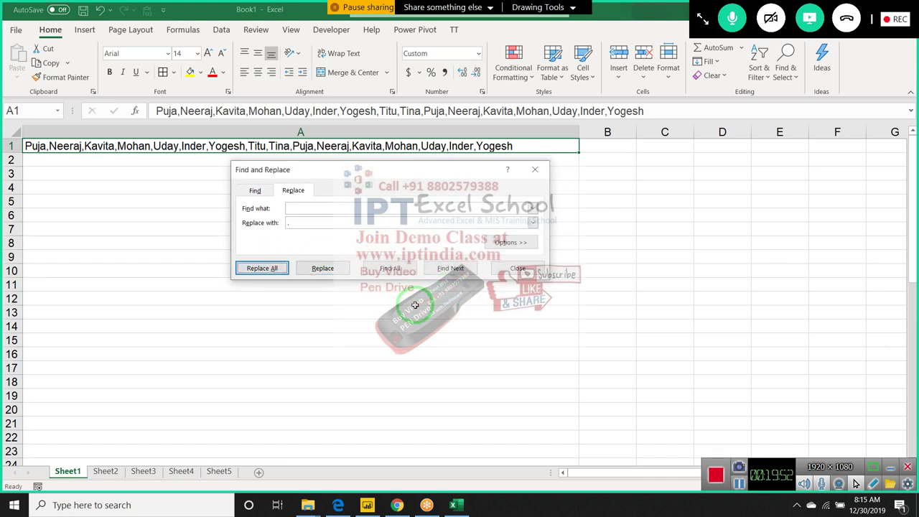
pyautogui.click(518, 268)
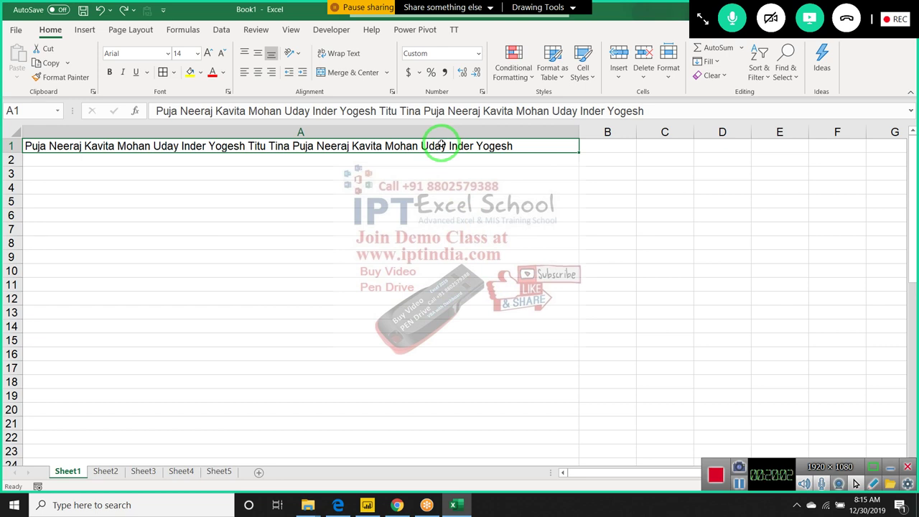
# - Narrow column A and use Fill > Justify on A1:A2 to split the names one per row
pyautogui.moveTo(269, 161); pyautogui.dragTo(96, 161)
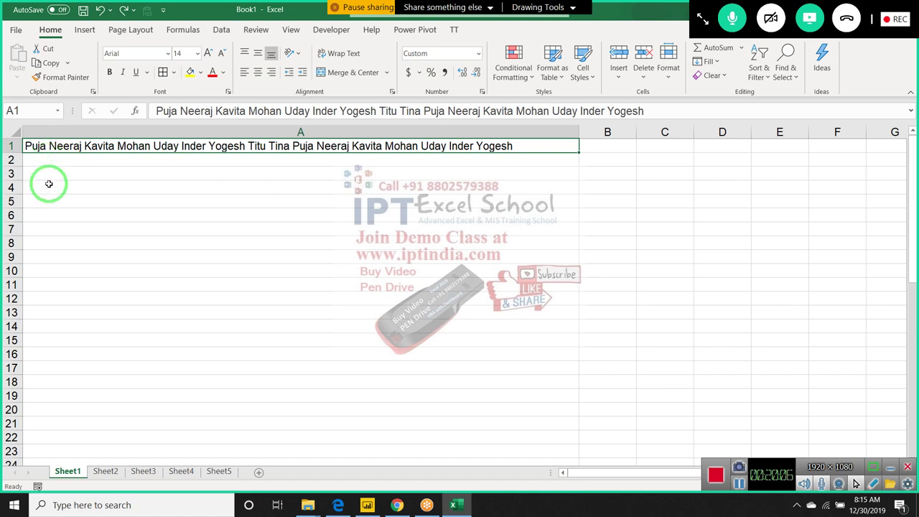
pyautogui.moveTo(580, 132)
pyautogui.mouseDown()
pyautogui.moveTo(408, 151)
pyautogui.moveTo(378, 144)
pyautogui.mouseUp()
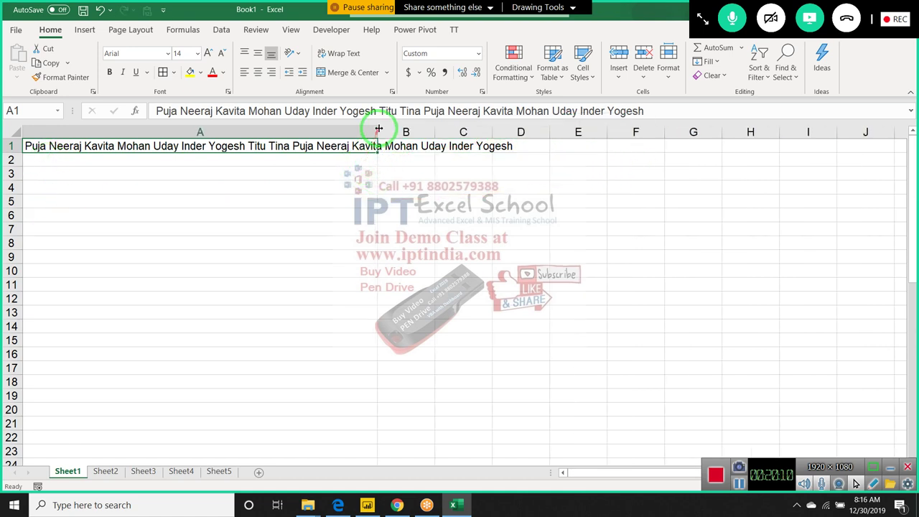
pyautogui.moveTo(379, 129); pyautogui.dragTo(45, 144)
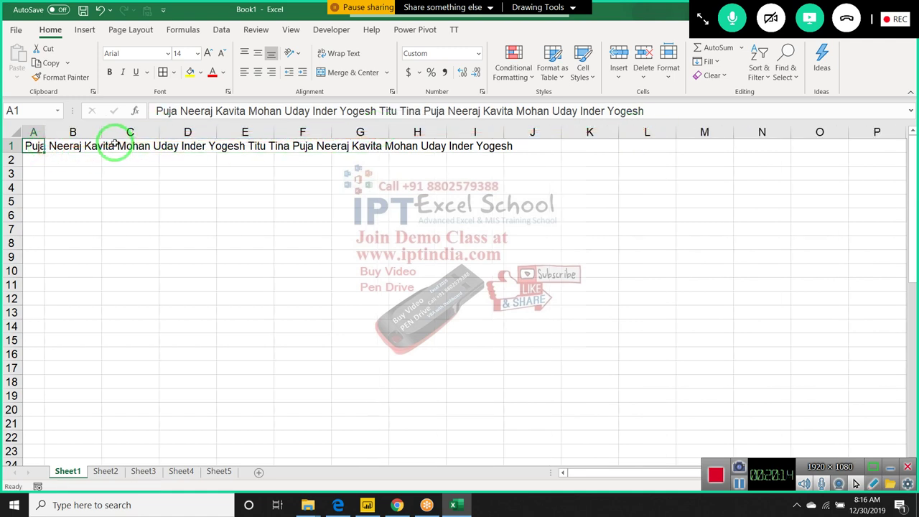
pyautogui.hotkey('shift', 'Down')
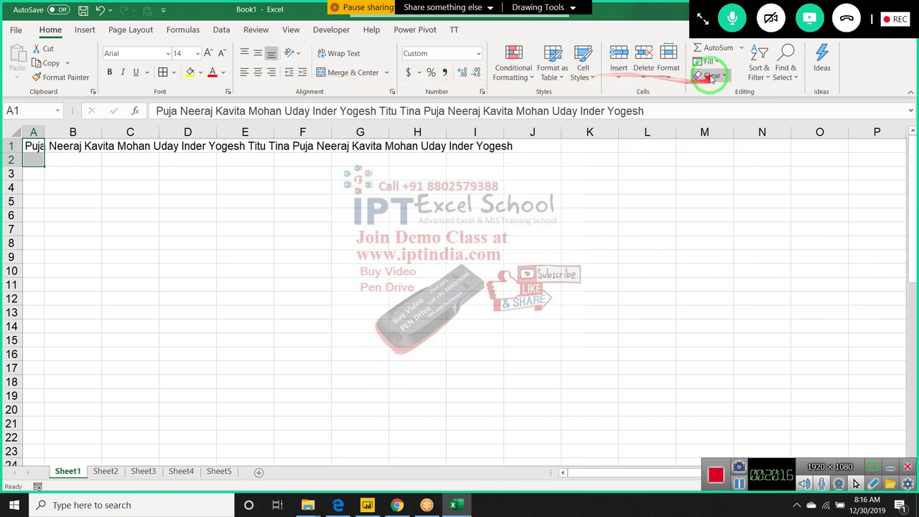
pyautogui.click(709, 62)
pyautogui.click(721, 180)
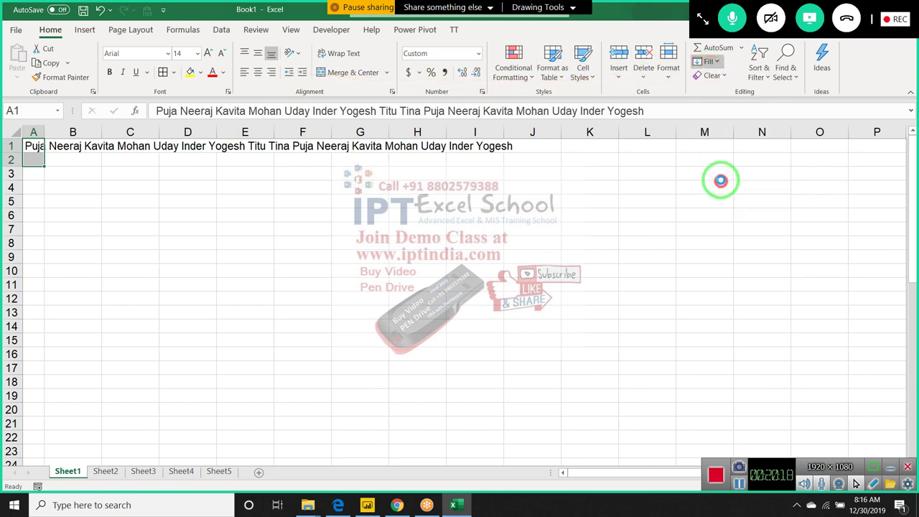
pyautogui.click(431, 279)
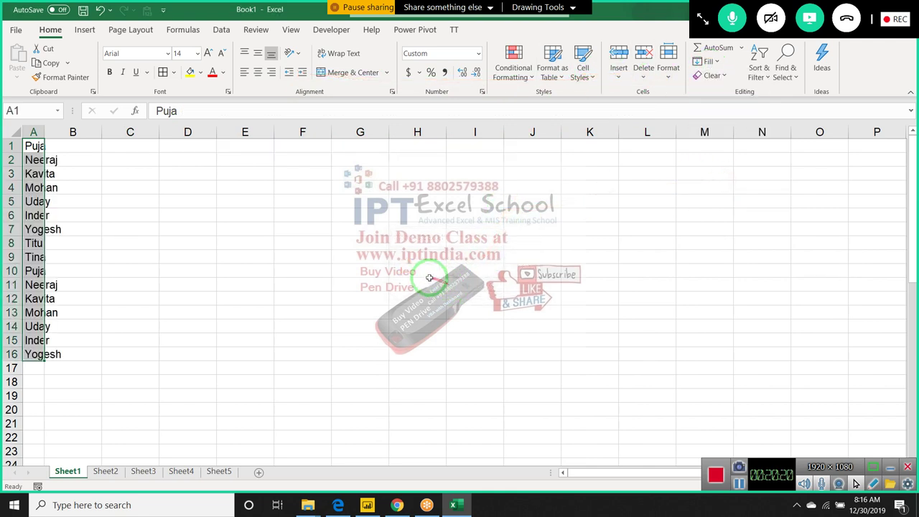
pyautogui.click(185, 201)
# - Autofit column A and enter =CONCAT(A1:A16) in B1
pyautogui.doubleClick(44, 132)
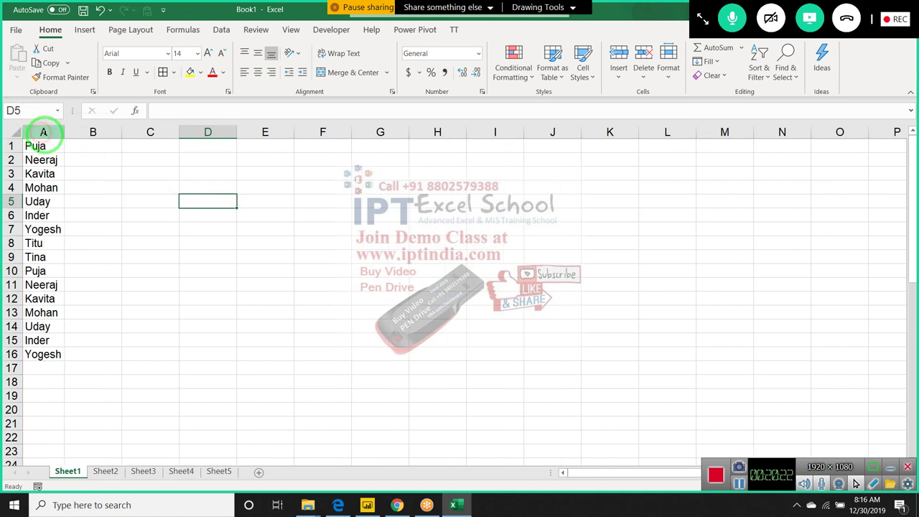
pyautogui.click(99, 149)
pyautogui.write('=')
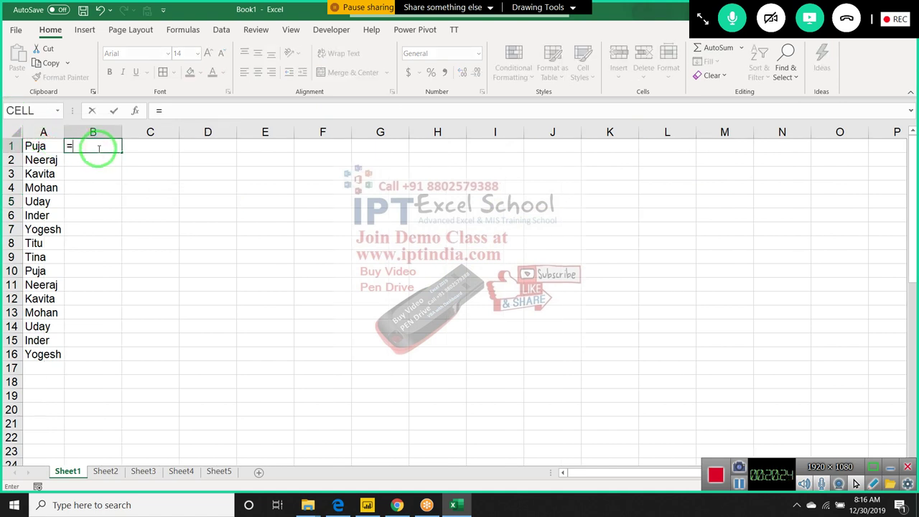
pyautogui.write('ci')
pyautogui.press('BackSpace')
pyautogui.press('BackSpace')
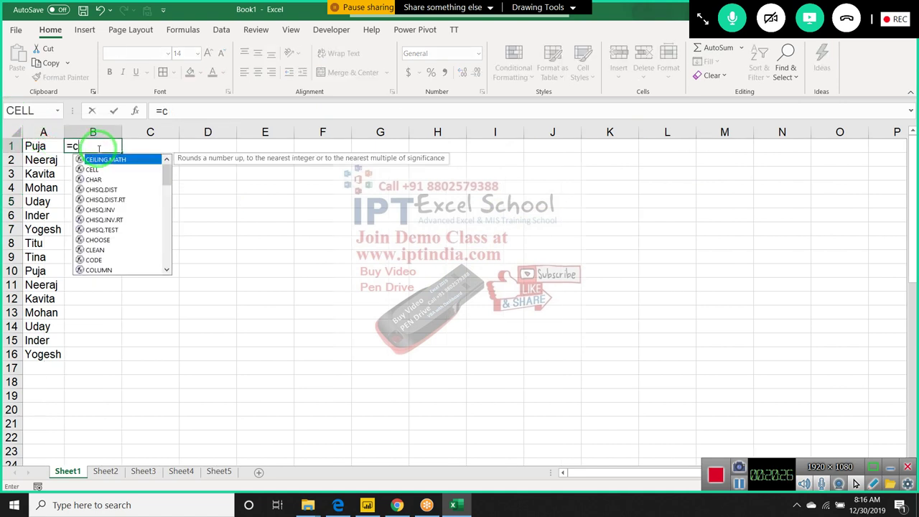
pyautogui.write('on')
pyautogui.press('Tab')
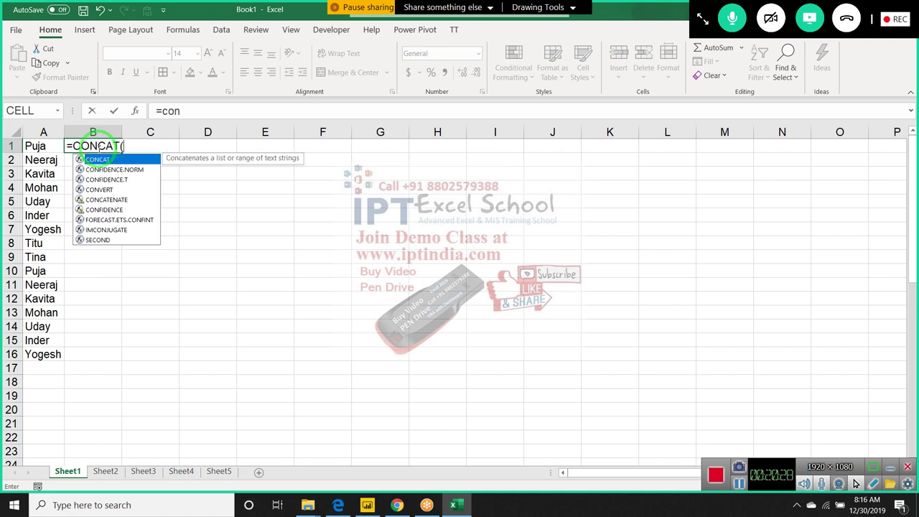
pyautogui.press('Left')
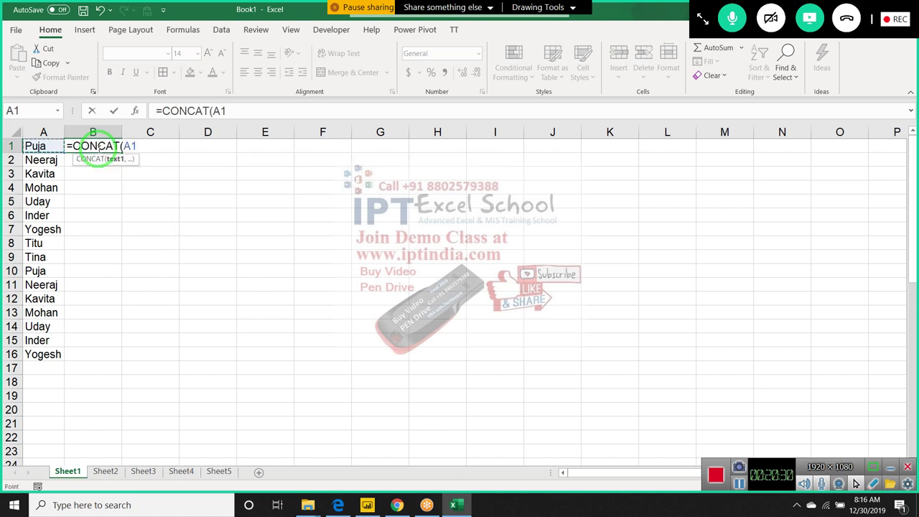
pyautogui.hotkey('ctrl', 'shift', 'Down')
pyautogui.press('Return')
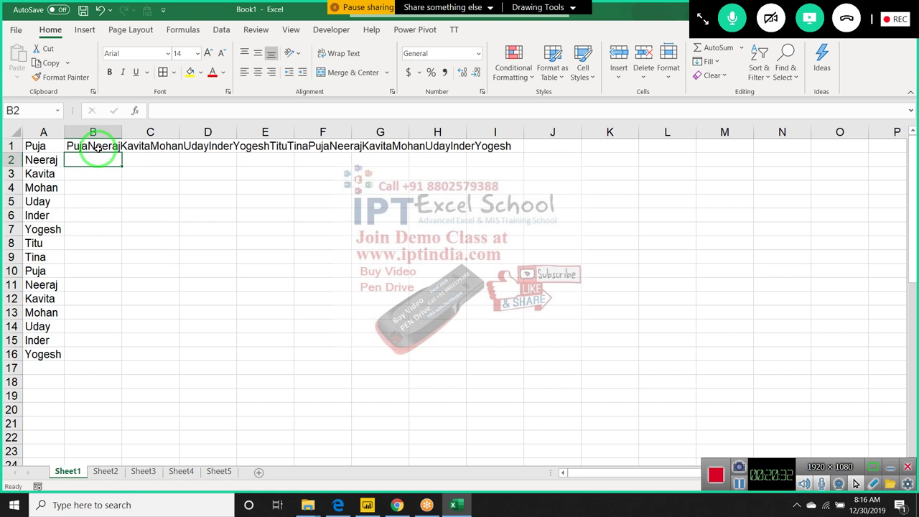
# - Enter =TEXTJOIN(",",TRUE,A1:A16) in B2 to list the names comma-separated
pyautogui.write('=')
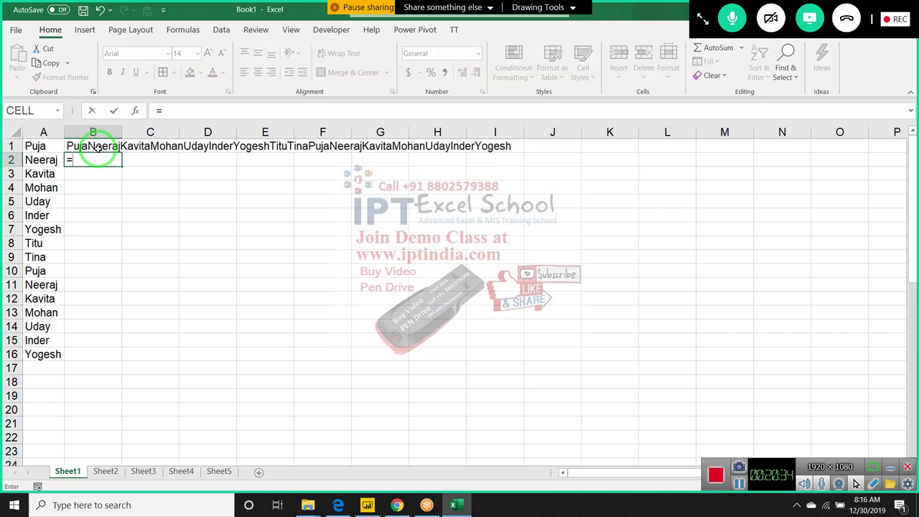
pyautogui.write('tej')
pyautogui.press('BackSpace')
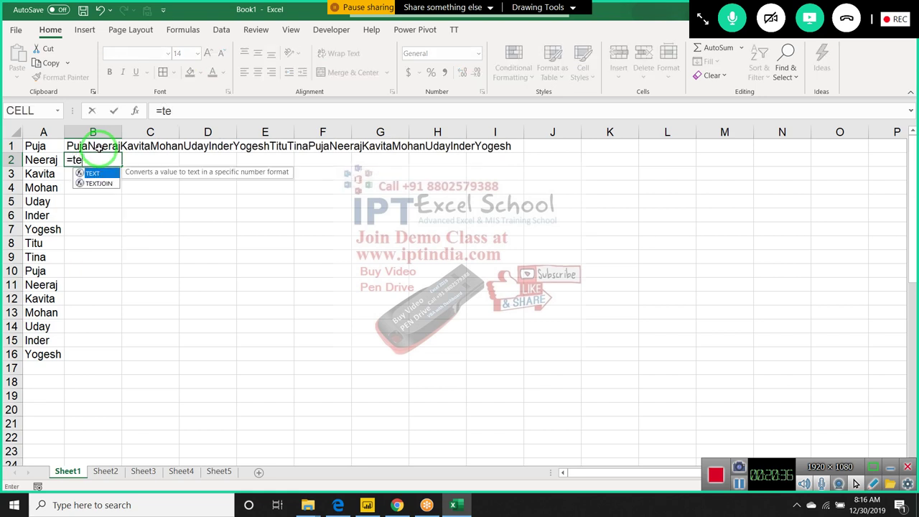
pyautogui.press('Down')
pyautogui.press('Tab')
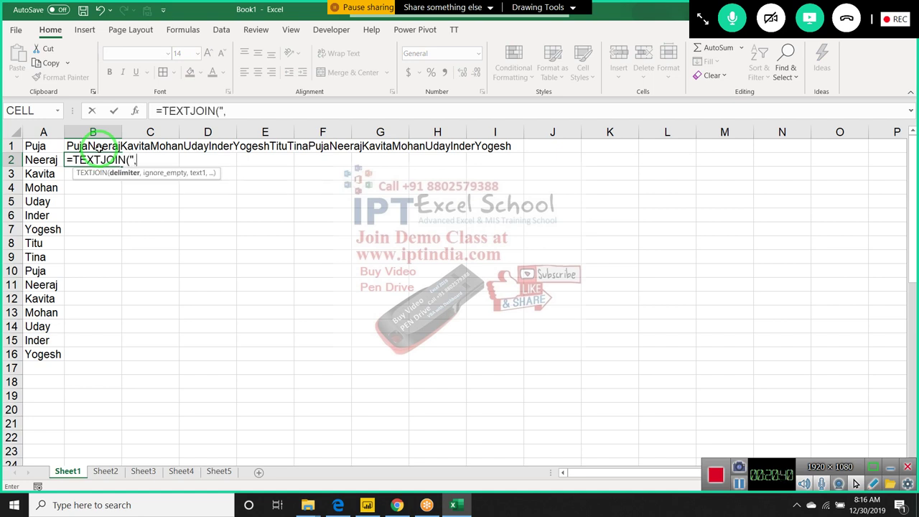
pyautogui.write(',')
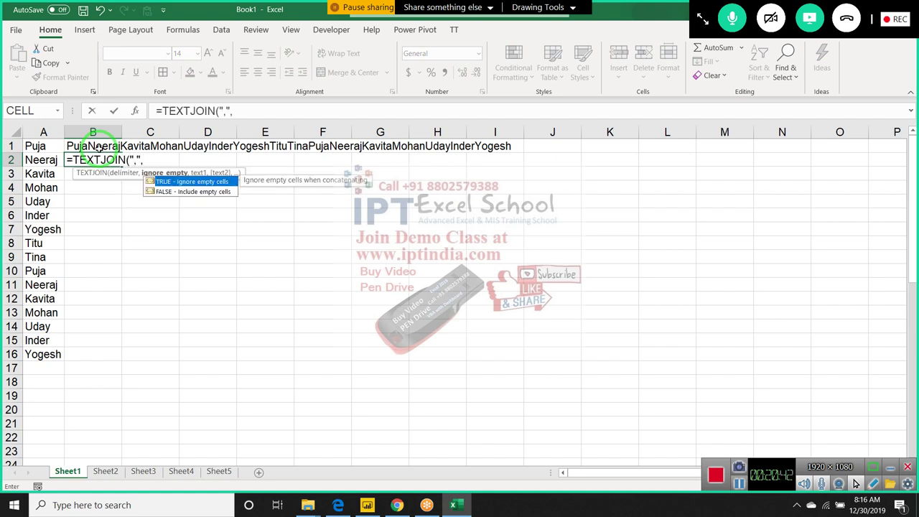
pyautogui.press('Tab')
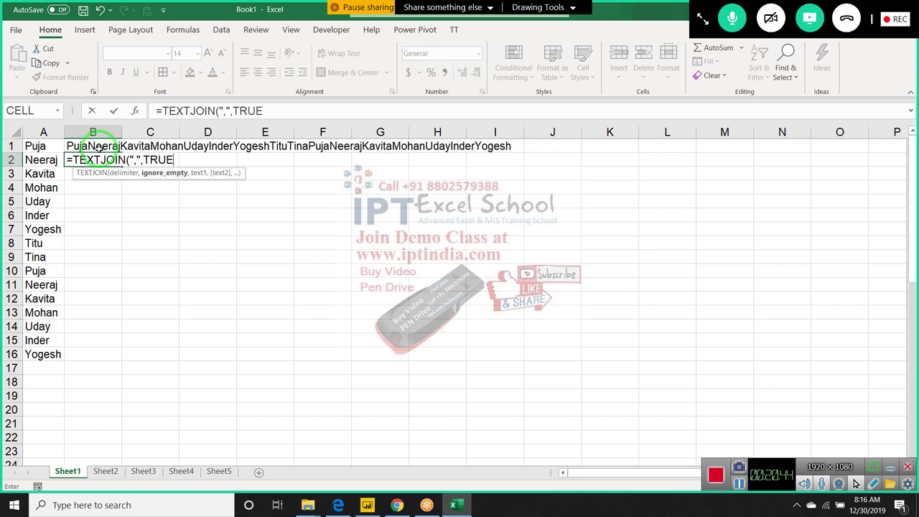
pyautogui.write(',')
pyautogui.press('Left')
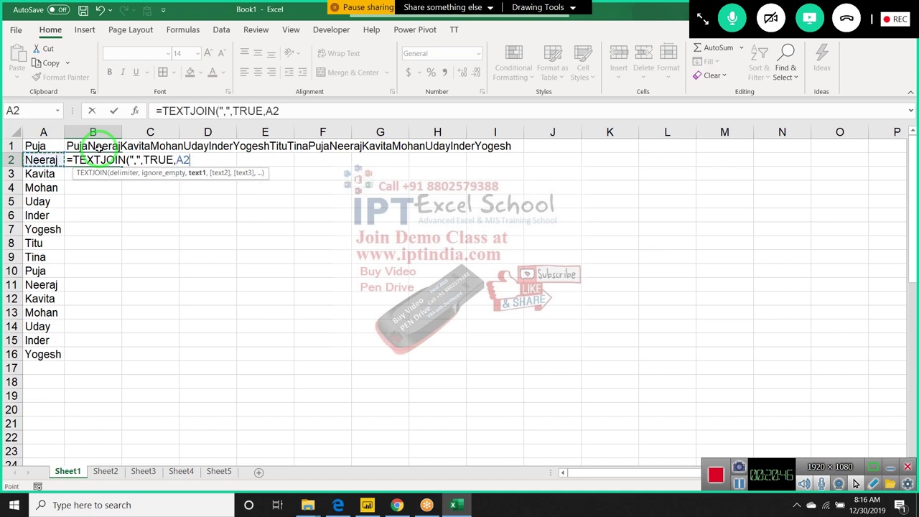
pyautogui.press('Up')
pyautogui.hotkey('ctrl', 'shift', 'Down')
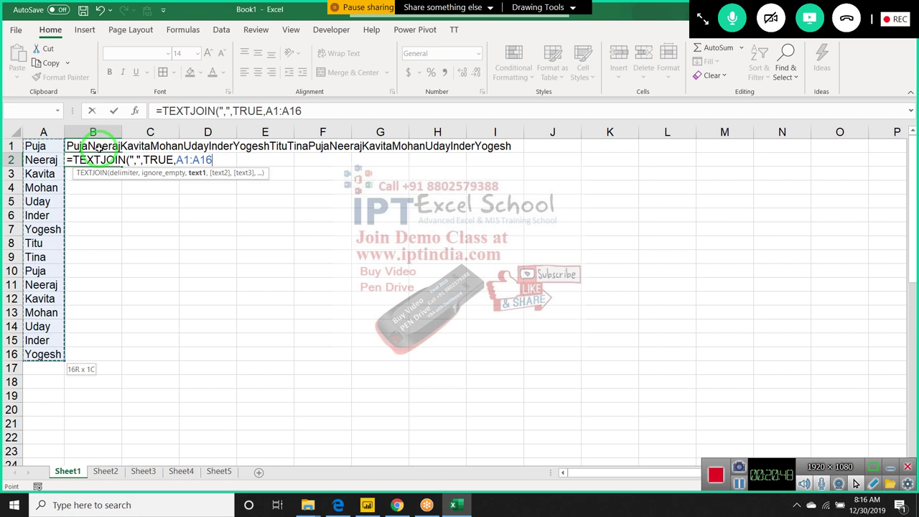
pyautogui.press('Return')
# - Review the CONCAT formula in B1 and step through the TEXTJOIN arguments in B2
pyautogui.click(99, 147)
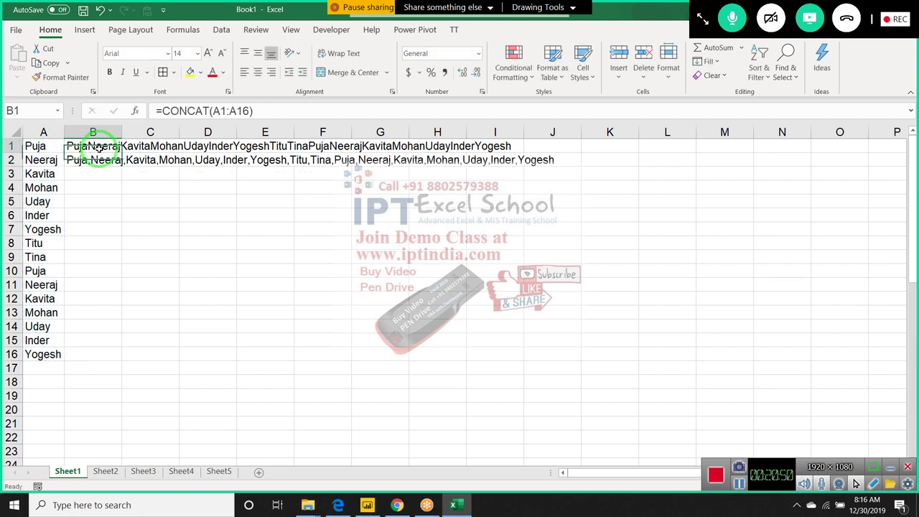
pyautogui.doubleClick(99, 147)
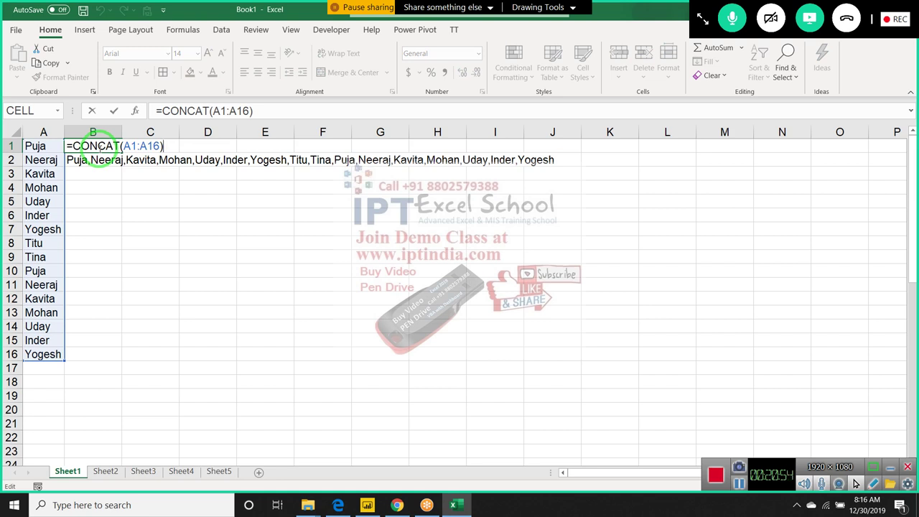
pyautogui.press('Escape')
pyautogui.press('Down')
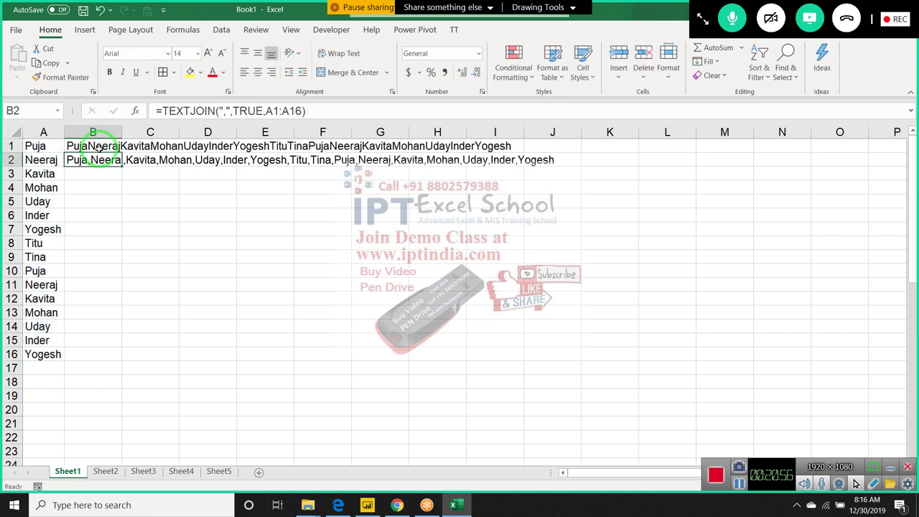
pyautogui.press('Up')
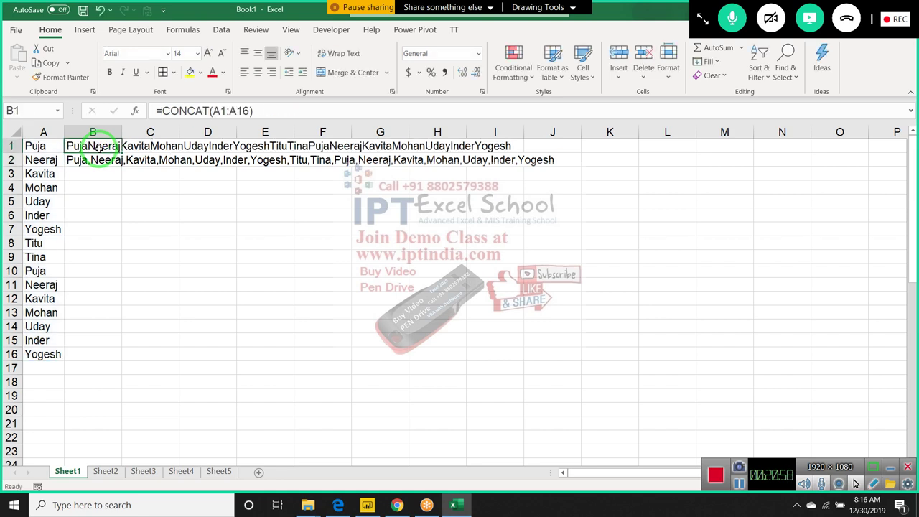
pyautogui.press('Down')
pyautogui.press('F2')
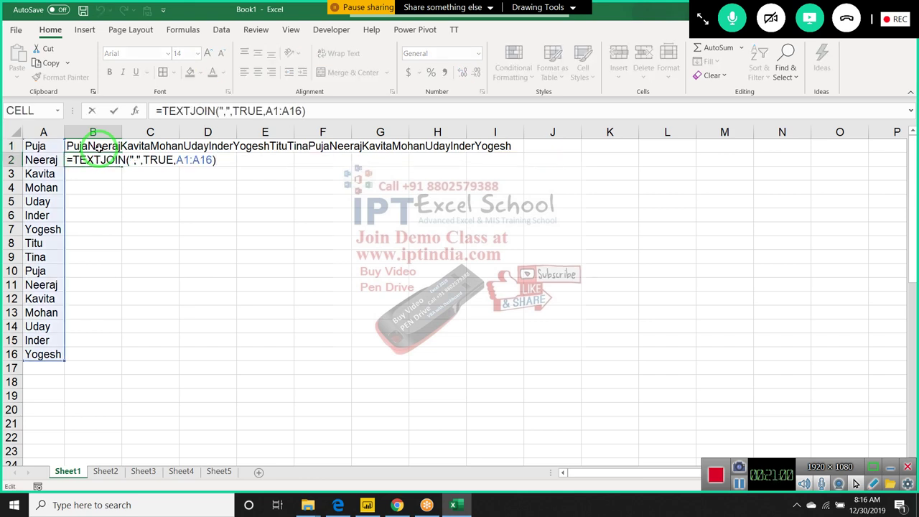
pyautogui.press('Left')
pyautogui.press('Left')
pyautogui.press('Left')
pyautogui.press('Left')
pyautogui.press('Left')
pyautogui.press('Left')
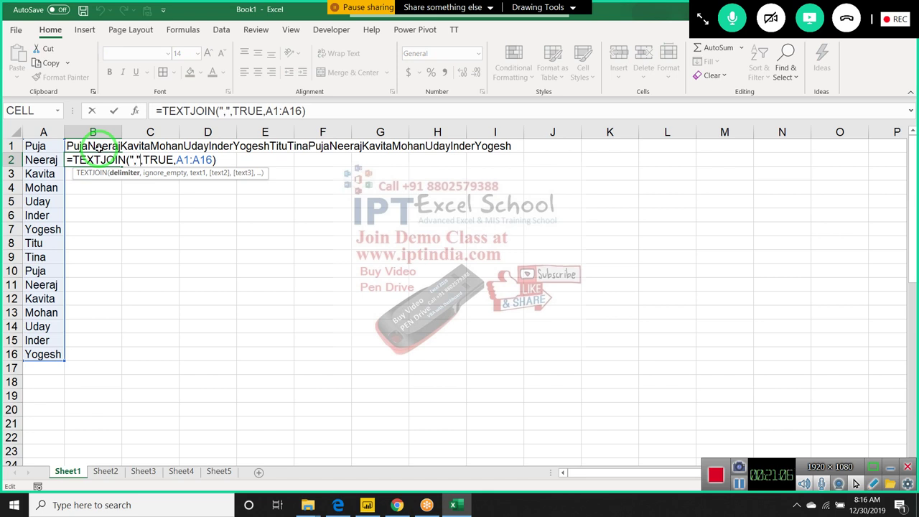
pyautogui.press('Right')
pyautogui.press('Right')
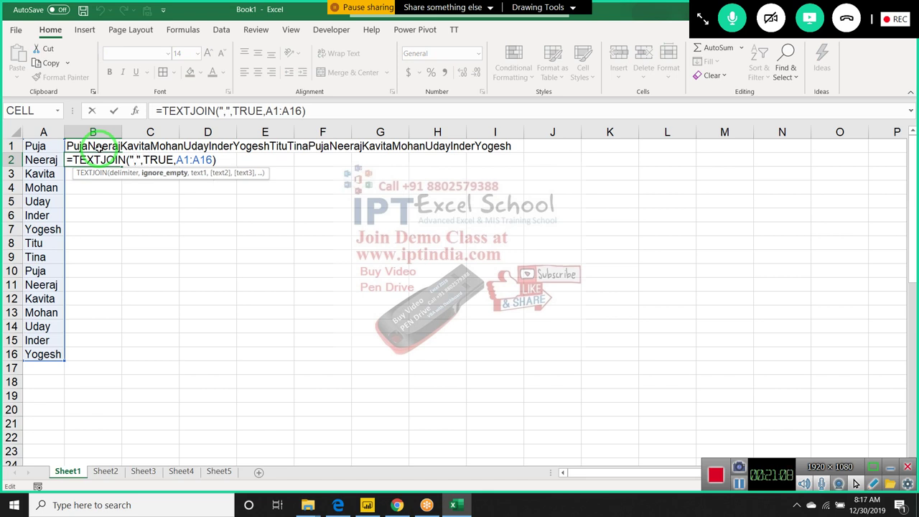
pyautogui.press('Right')
pyautogui.press('Right')
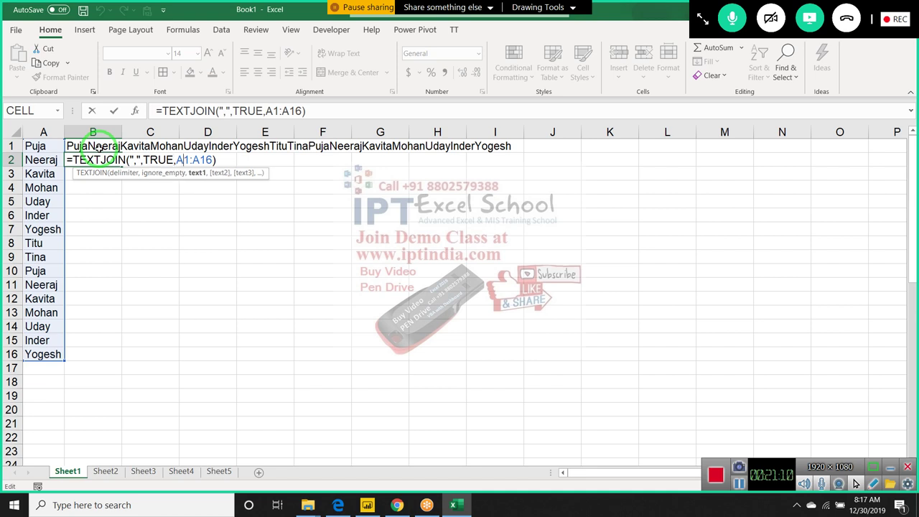
pyautogui.press('Return')
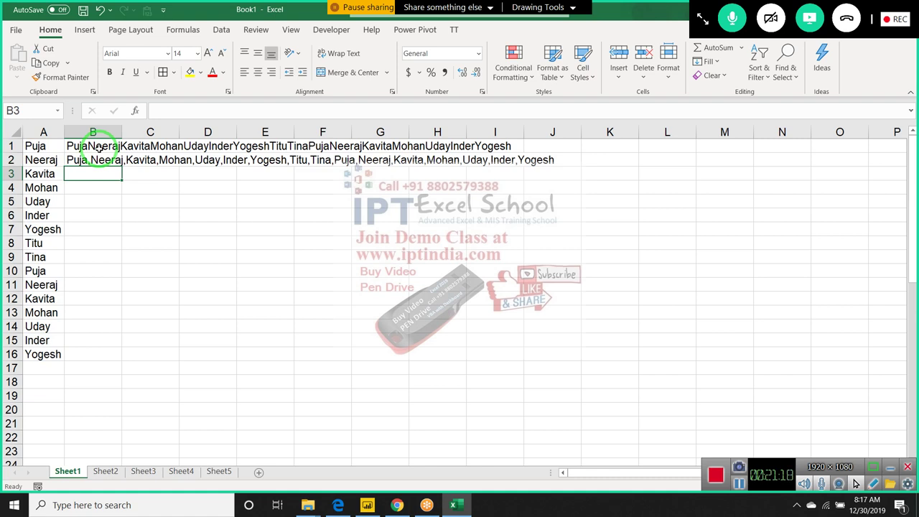
# - On Sheet2, undo the Date and Time entries and yellow fill in columns A:B
pyautogui.click(707, 62)
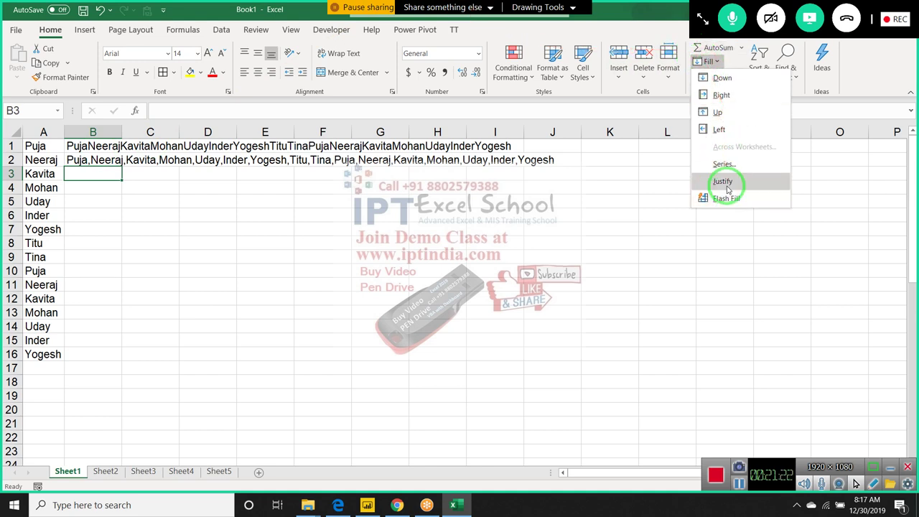
pyautogui.click(525, 197)
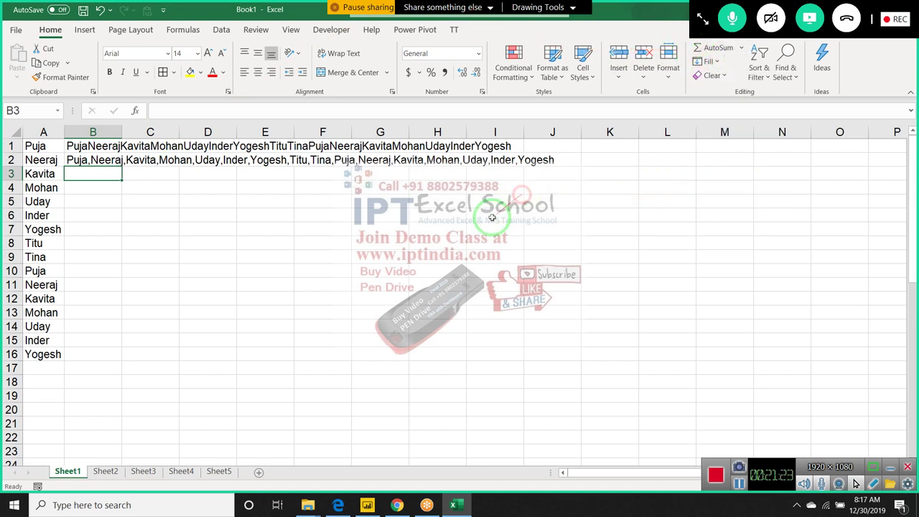
pyautogui.click(115, 477)
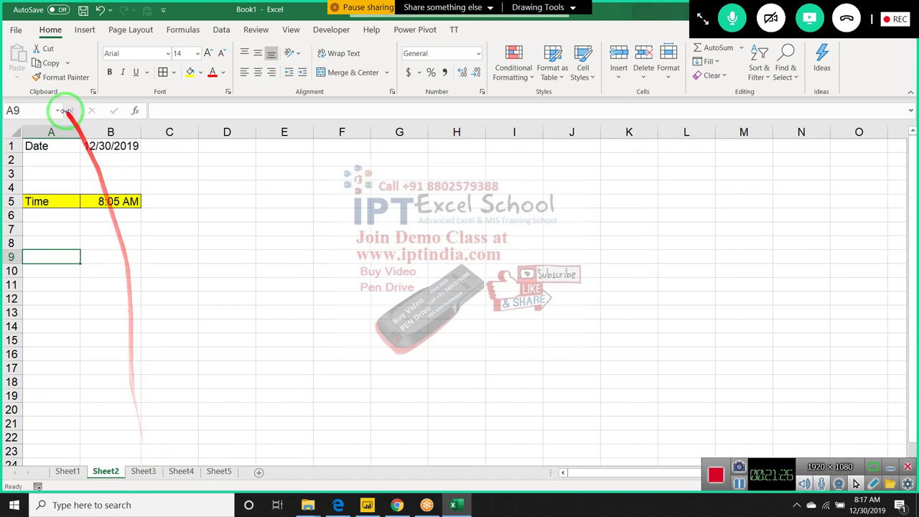
pyautogui.moveTo(53, 132); pyautogui.dragTo(137, 134)
pyautogui.hotkey('ctrl', 'z')
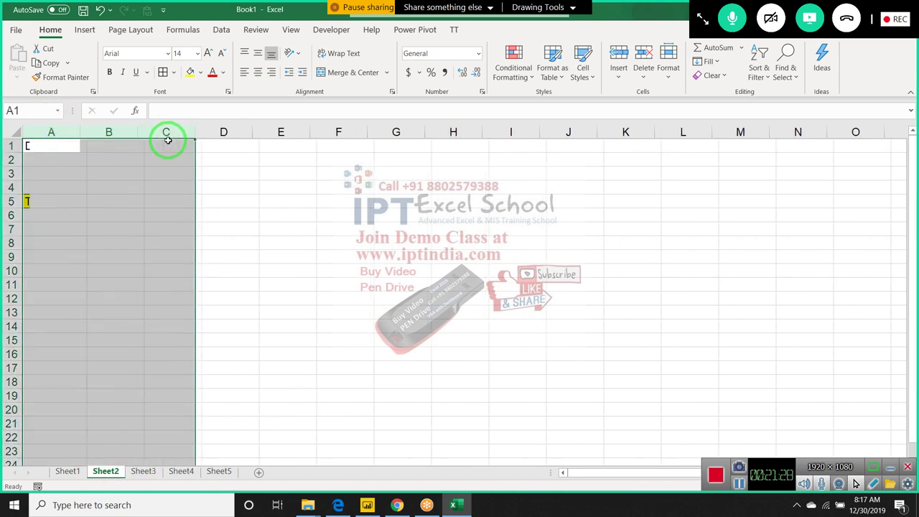
pyautogui.hotkey('ctrl', 'z')
pyautogui.hotkey('ctrl', 'z')
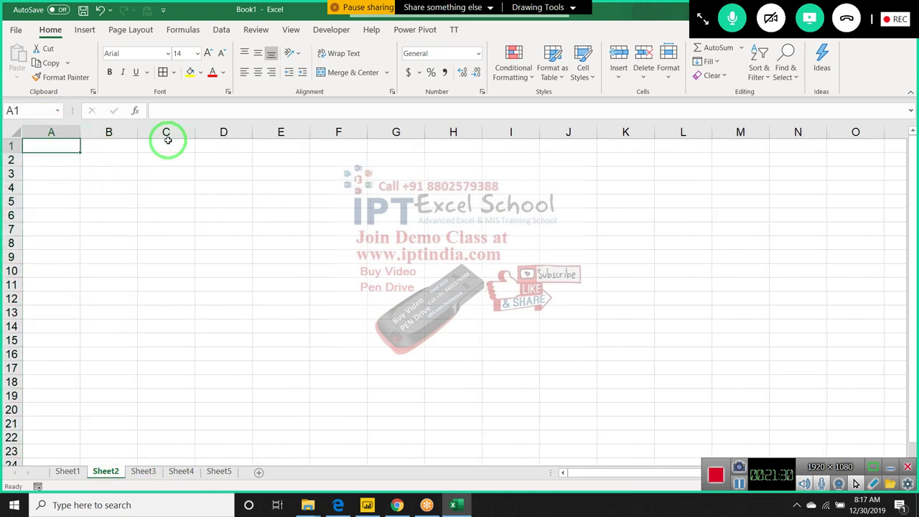
# - Enter the Name heading in A1 and the first person's full name in A2
pyautogui.write('Name')
pyautogui.press('Return')
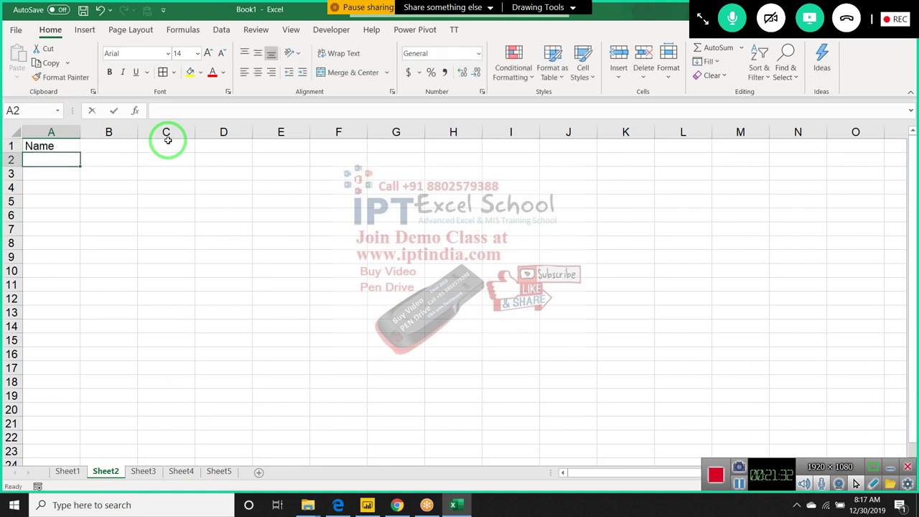
pyautogui.write('Puja')
pyautogui.press('Return')
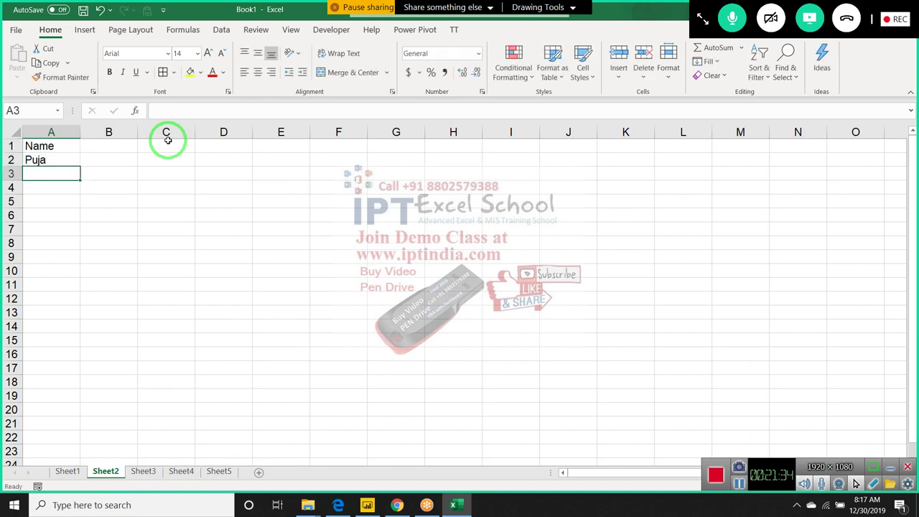
pyautogui.press('Up')
pyautogui.click(221, 110)
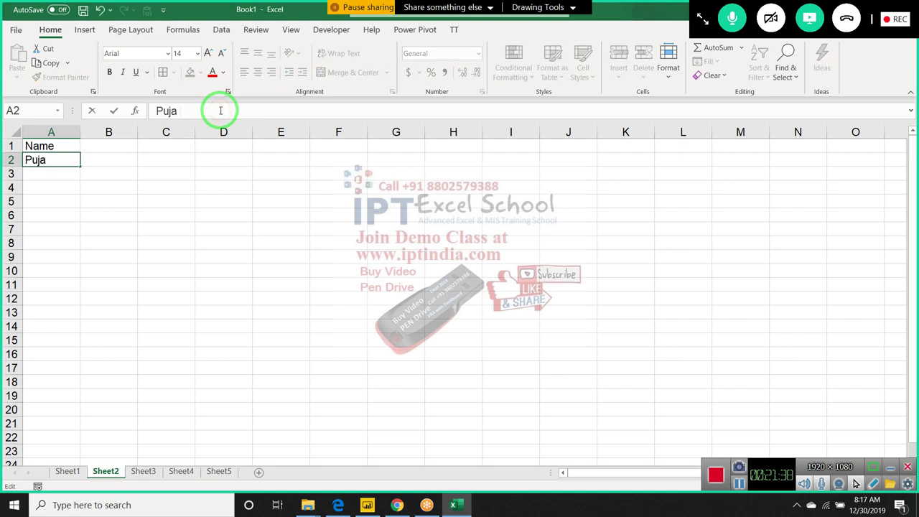
pyautogui.write('mar S')
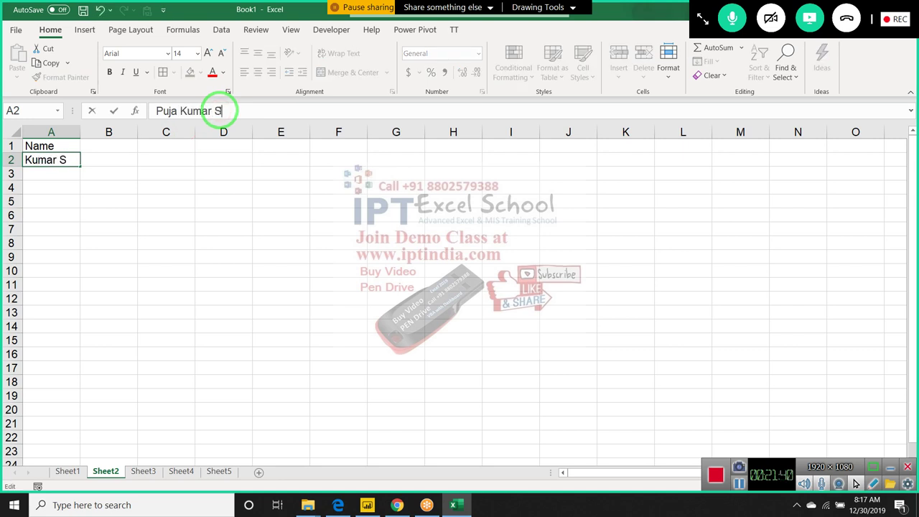
pyautogui.write('ingh')
pyautogui.press('Return')
# - Enter the second and third people's full names in A3 and A4
pyautogui.write('N')
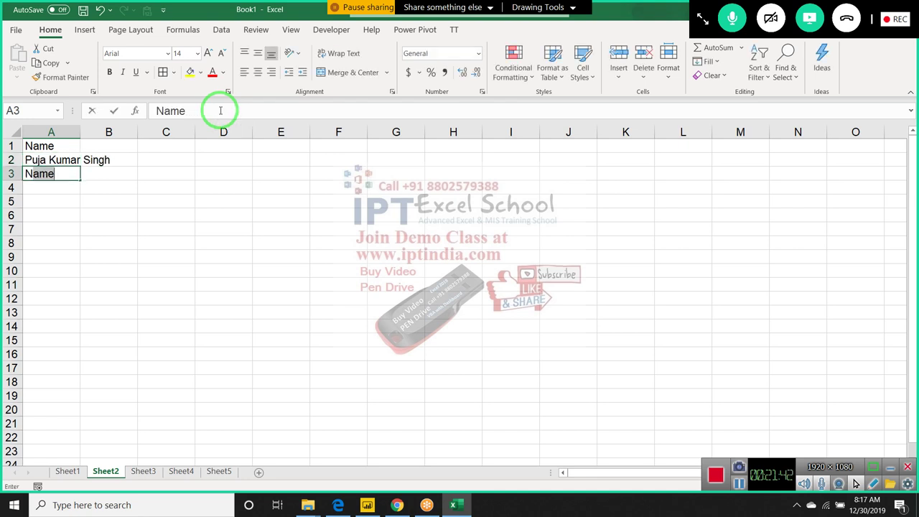
pyautogui.write('eeraj Varma')
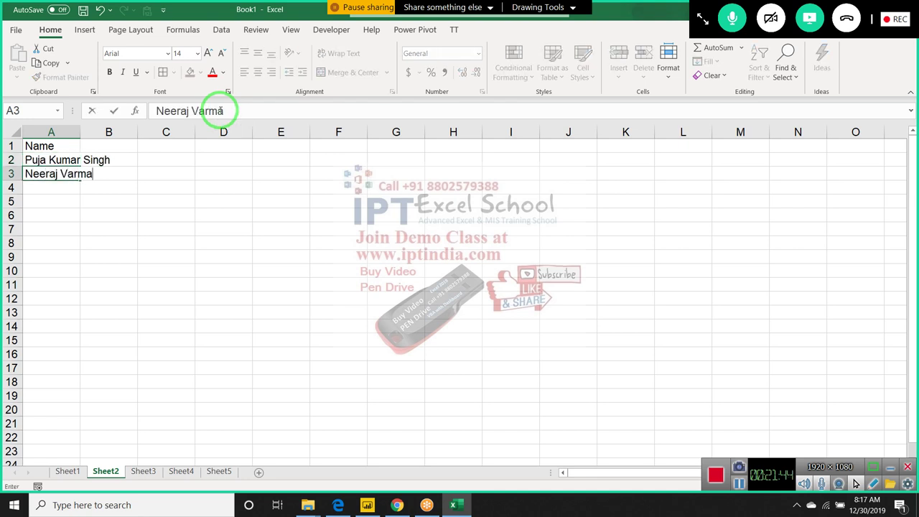
pyautogui.press('Return')
pyautogui.write('Inder G')
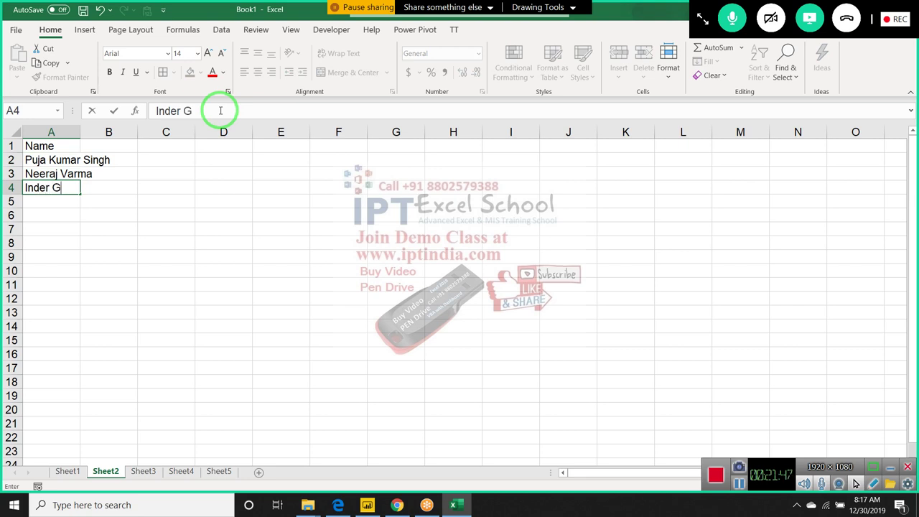
pyautogui.press('BackSpace')
pyautogui.write('Gupt')
pyautogui.write('a')
pyautogui.press('Return')
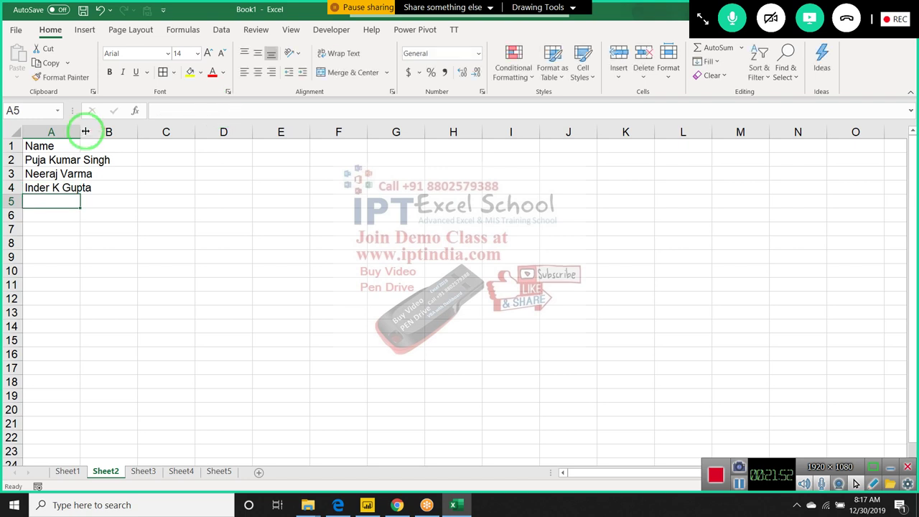
# - Autofit column A and add the headings F in B1 and L in C1
pyautogui.doubleClick(78, 137)
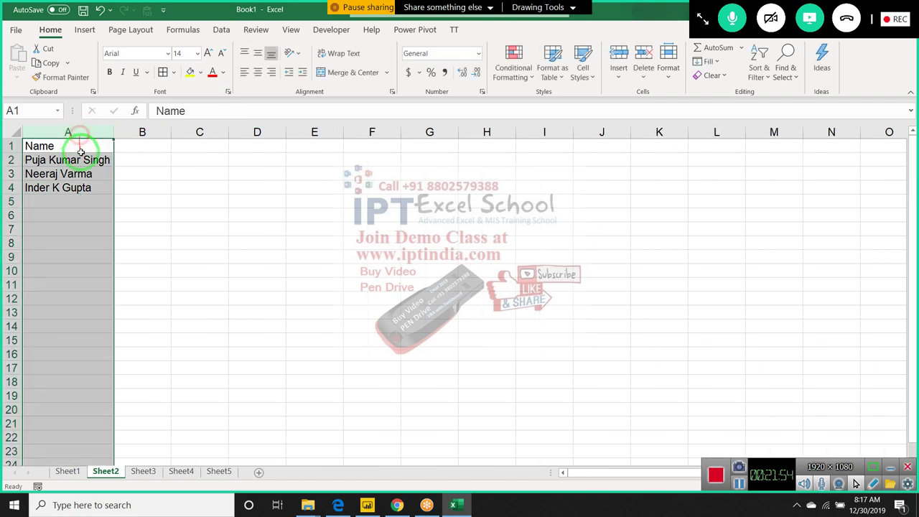
pyautogui.click(124, 151)
pyautogui.write('F')
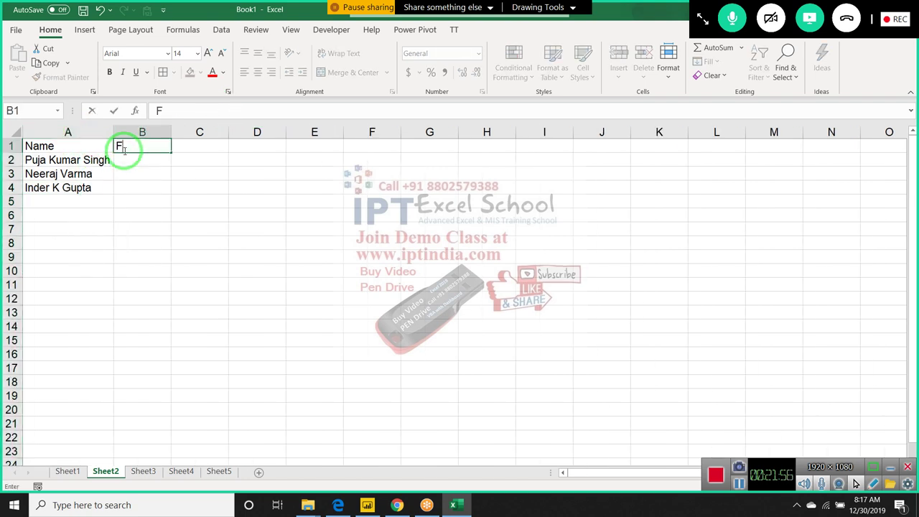
pyautogui.press('Tab')
pyautogui.write('L')
pyautogui.press('Return')
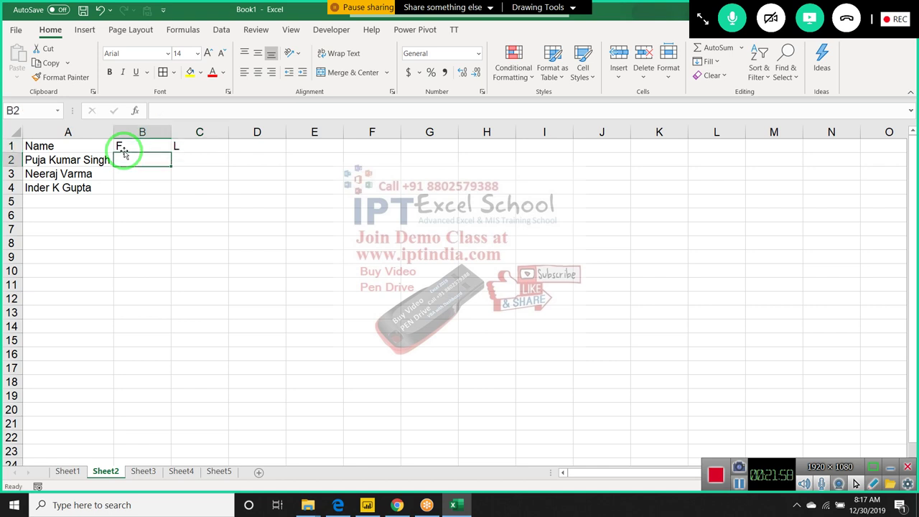
# - Type the first person's first name in B2 and Flash Fill the other first names into B3:B4
pyautogui.write('Puj')
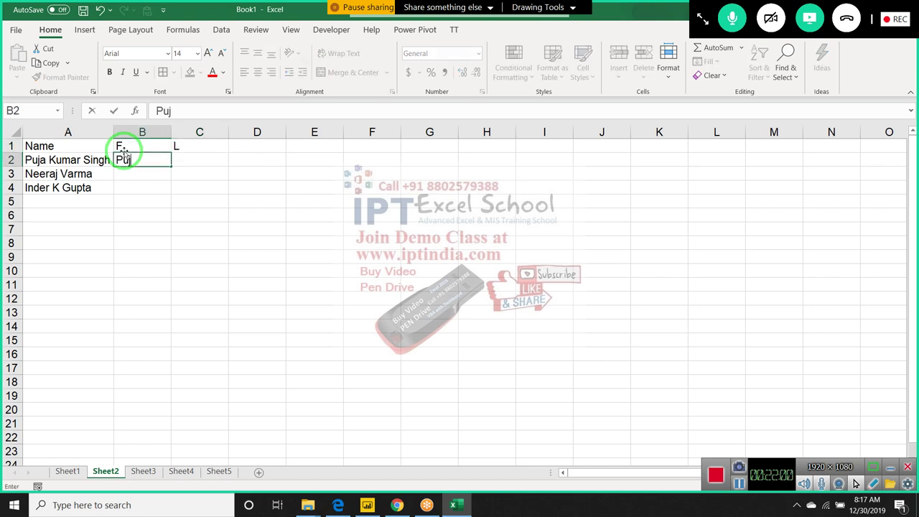
pyautogui.write('a')
pyautogui.press('Return')
pyautogui.press('Up')
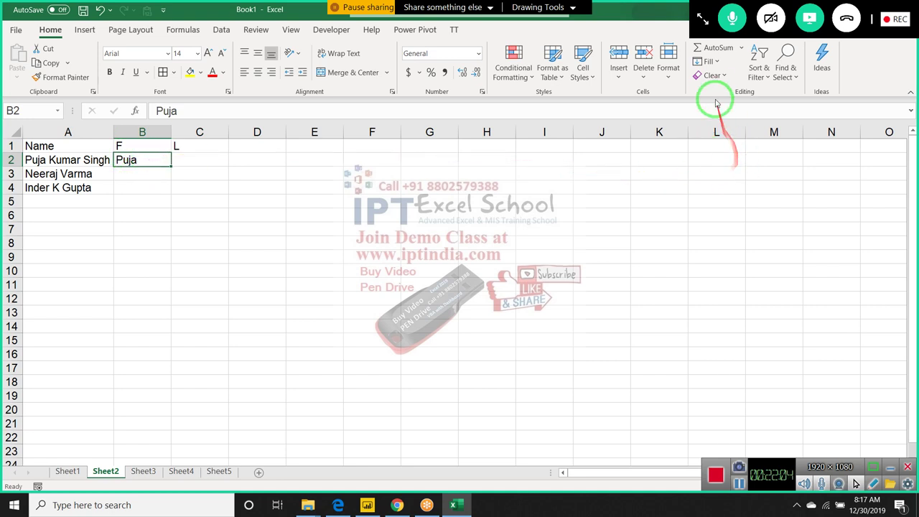
pyautogui.click(709, 62)
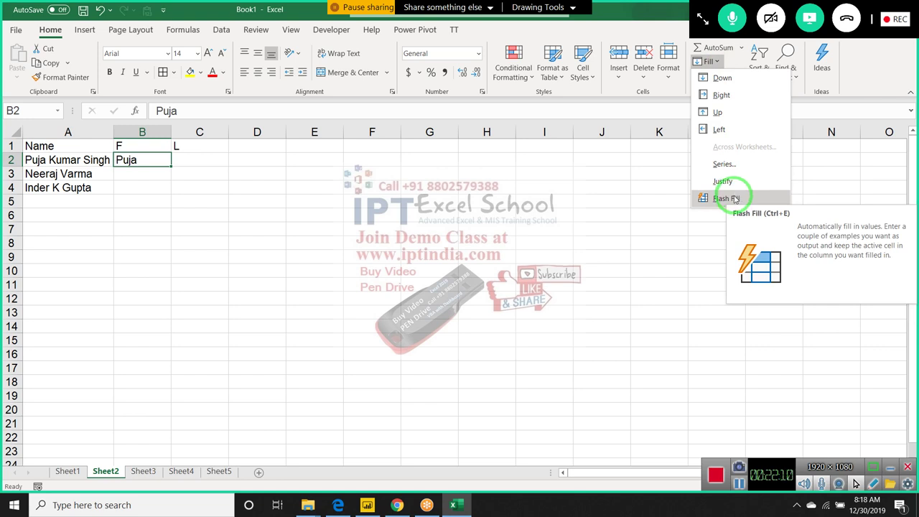
pyautogui.click(729, 199)
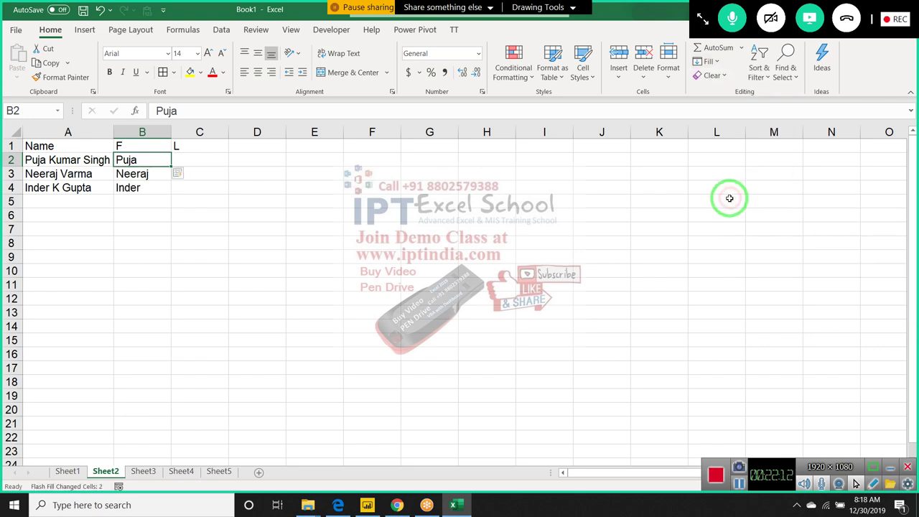
pyautogui.moveTo(54, 202); pyautogui.dragTo(36, 409)
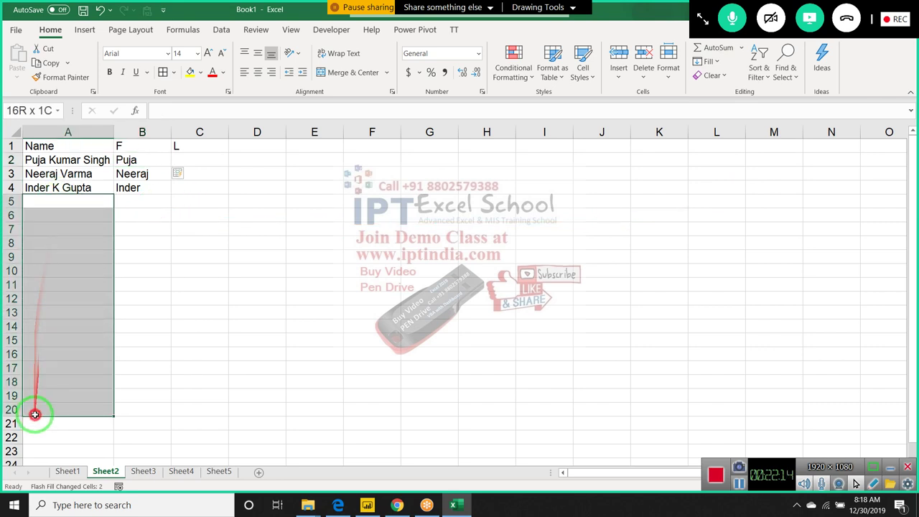
pyautogui.click(136, 173)
pyautogui.click(140, 159)
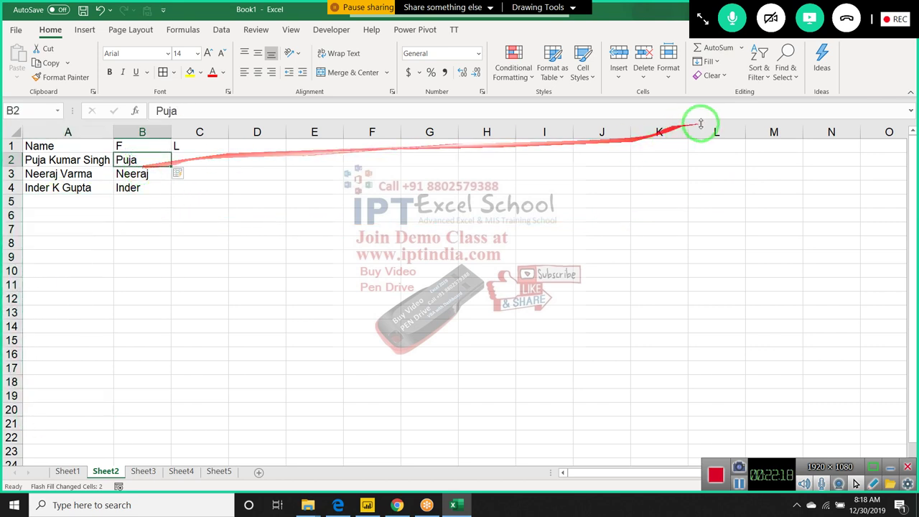
pyautogui.click(713, 65)
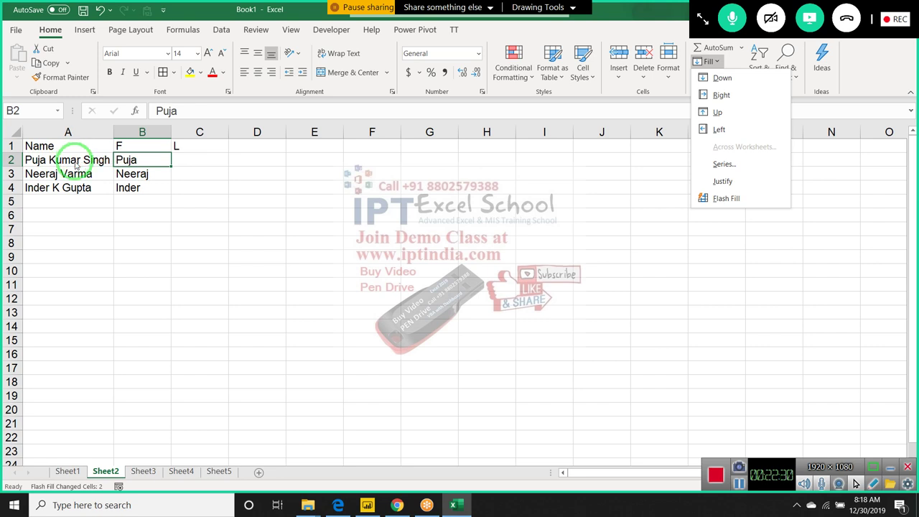
pyautogui.moveTo(50, 300); pyautogui.dragTo(50, 340)
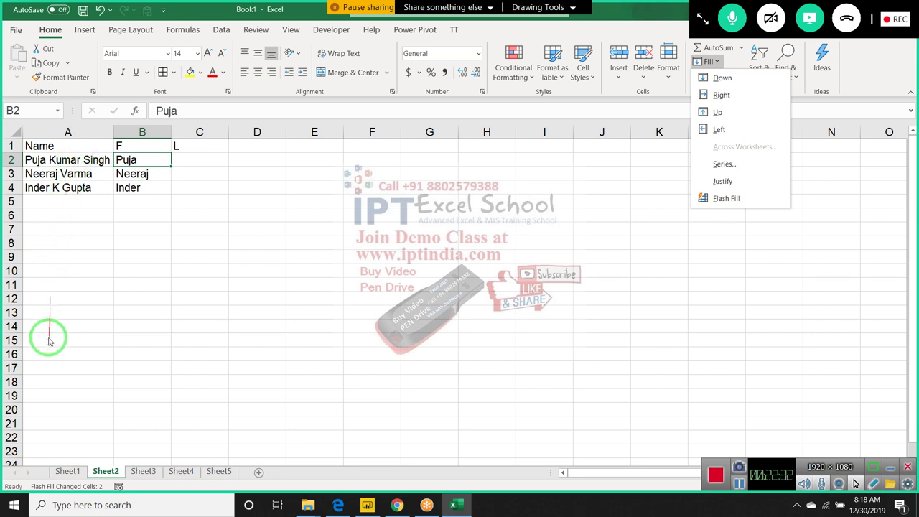
# - Type the first person's last name in C2 and Flash Fill the remaining last names into C3:C4
pyautogui.click(45, 314)
pyautogui.click(191, 154)
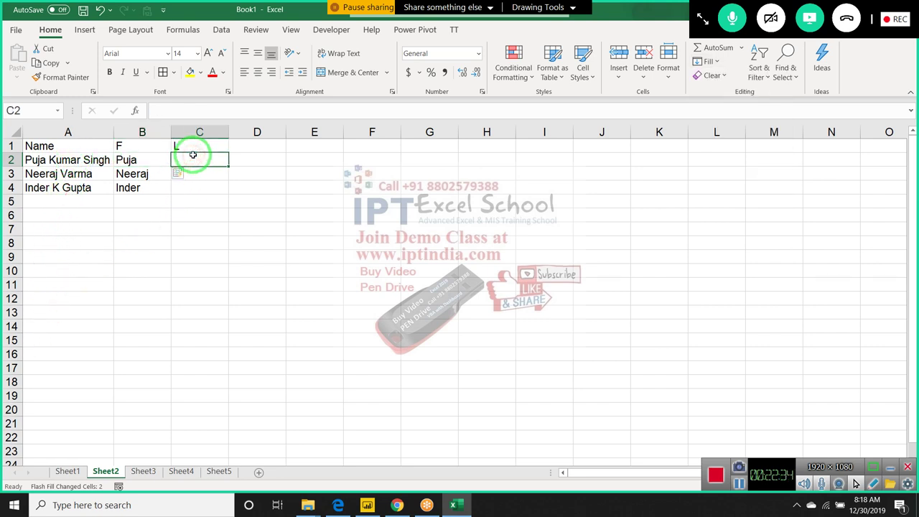
pyautogui.write('Singh')
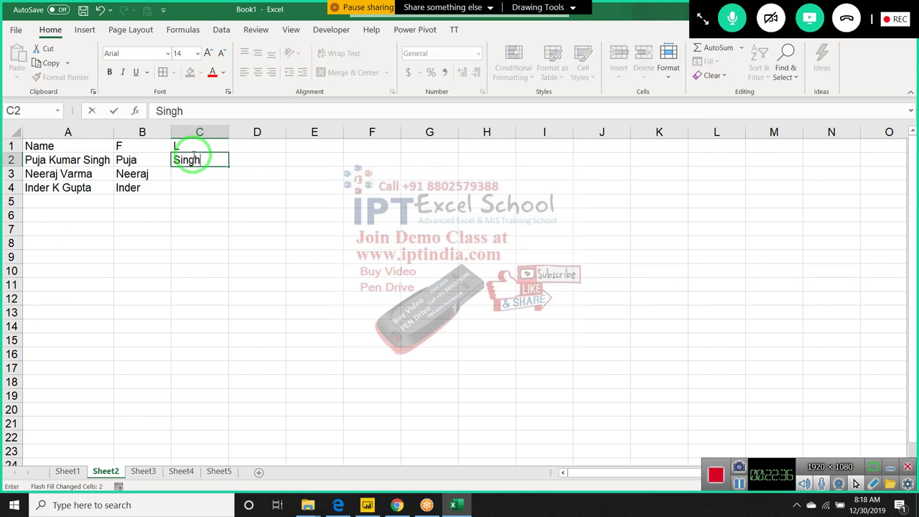
pyautogui.press('Return')
pyautogui.click(191, 153)
pyautogui.moveTo(191, 154)
pyautogui.mouseDown()
pyautogui.moveTo(484, 144)
pyautogui.moveTo(679, 87)
pyautogui.mouseUp()
pyautogui.click(708, 62)
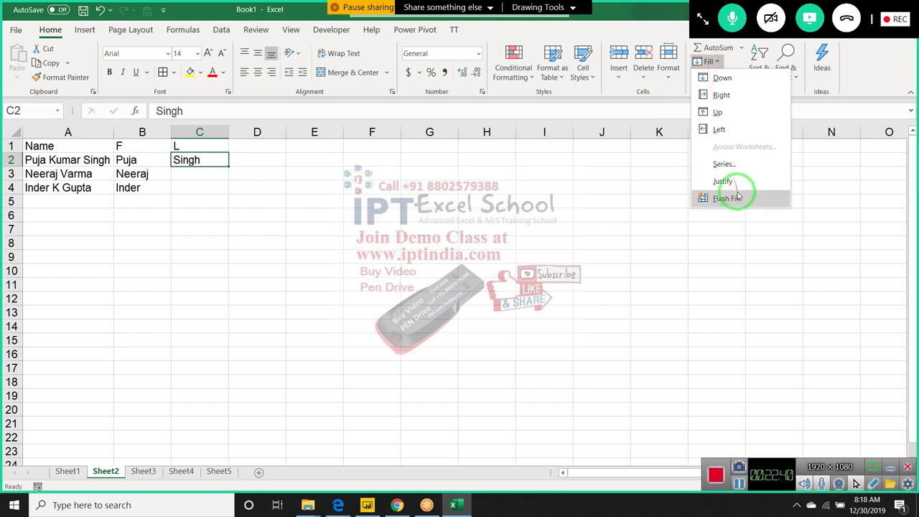
pyautogui.click(738, 195)
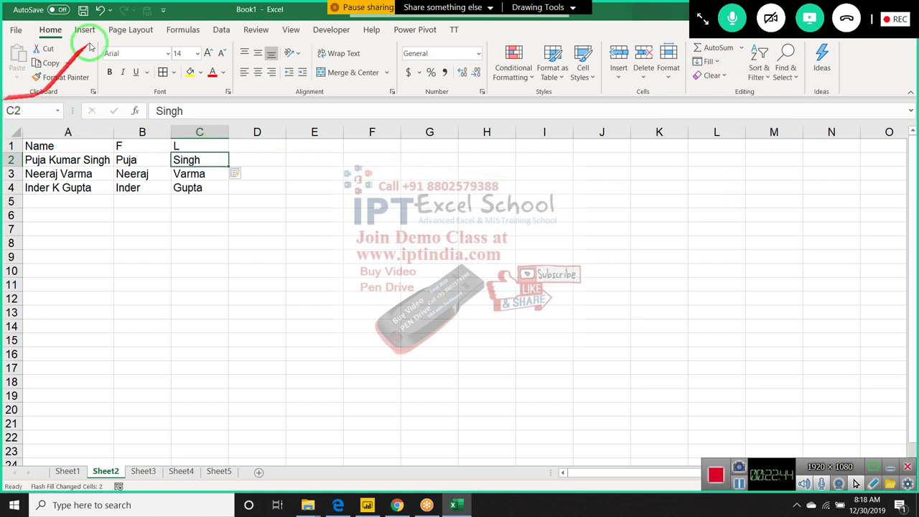
pyautogui.click(361, 143)
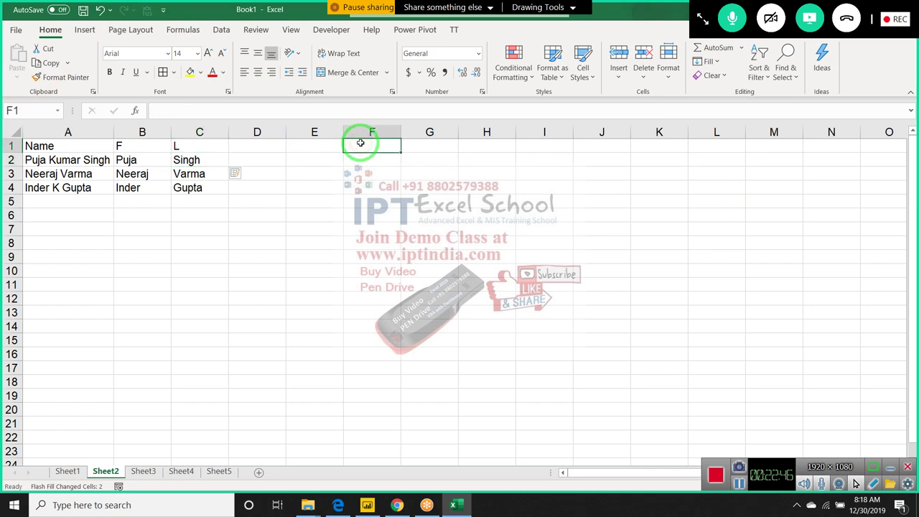
# - Enter 2-Dec in F1 and fill =F1+20 down through F10, ending at 30-May
pyautogui.write('12/')
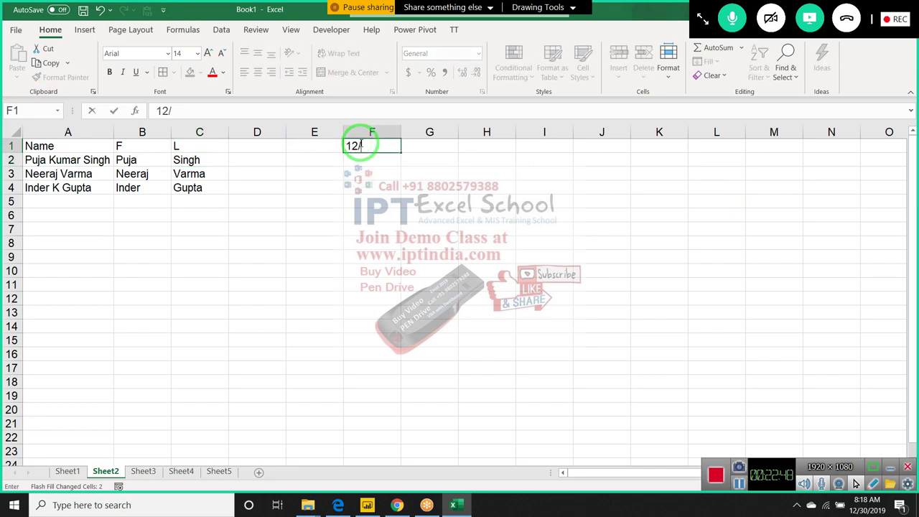
pyautogui.write('2')
pyautogui.press('Return')
pyautogui.write('=')
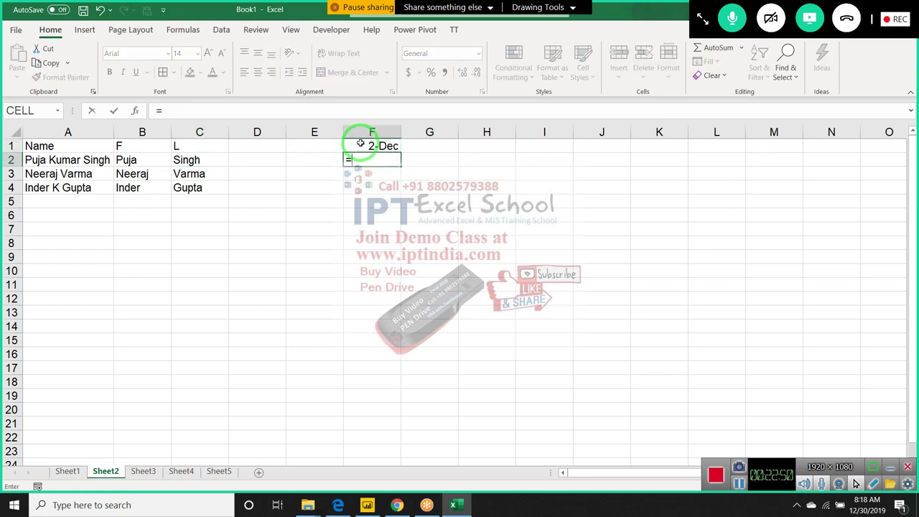
pyautogui.click(360, 143)
pyautogui.write('+20')
pyautogui.press('Return')
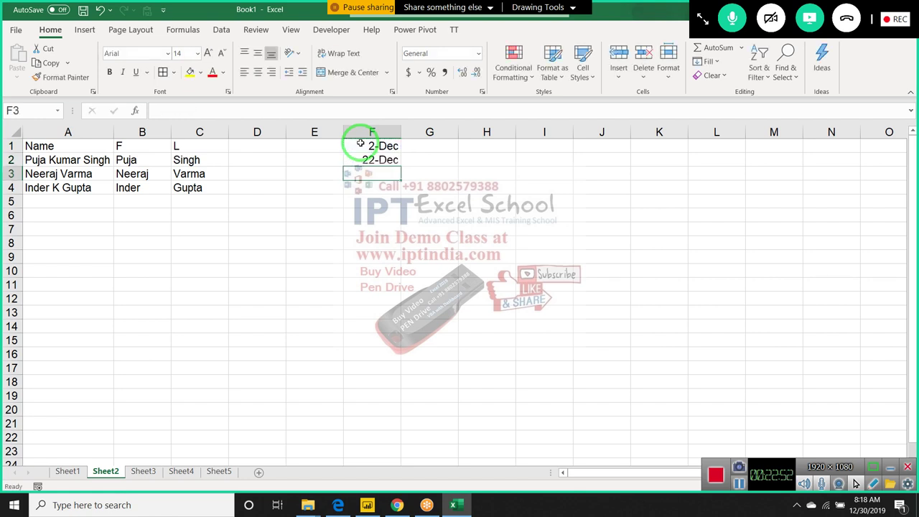
pyautogui.press('Up')
pyautogui.hotkey('shift', 'Down')
pyautogui.hotkey('shift', 'Down')
pyautogui.hotkey('shift', 'Down')
pyautogui.hotkey('shift', 'Down')
pyautogui.hotkey('shift', 'Down')
pyautogui.hotkey('shift', 'Down')
pyautogui.hotkey('shift', 'Down')
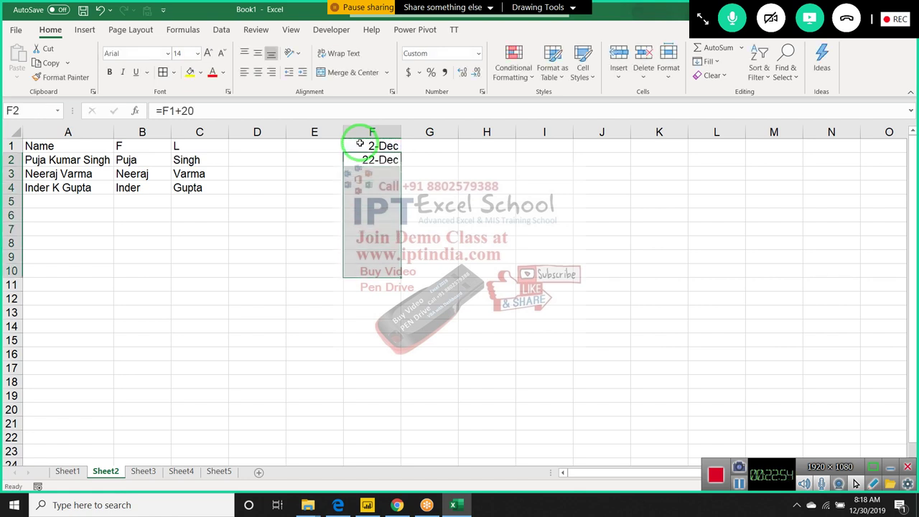
pyautogui.hotkey('ctrl', 'd')
pyautogui.press('Up')
# - Type Dec in G1 and Flash Fill the month names for all dates into G1:G10
pyautogui.press('Right')
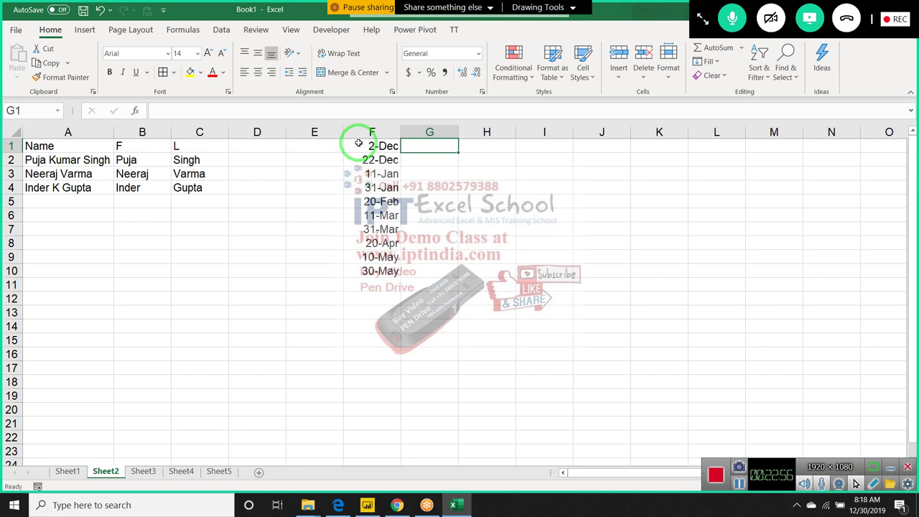
pyautogui.write('Dec')
pyautogui.press('Return')
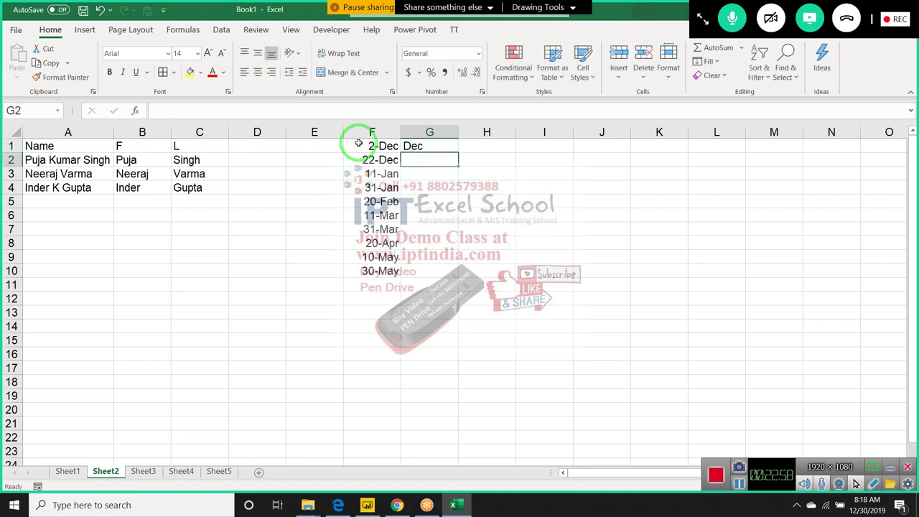
pyautogui.press('Up')
pyautogui.click(708, 61)
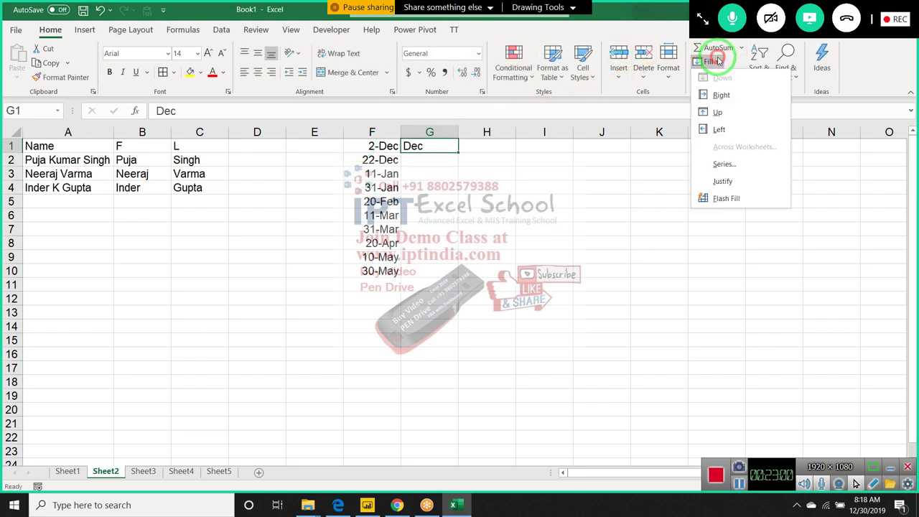
pyautogui.click(745, 198)
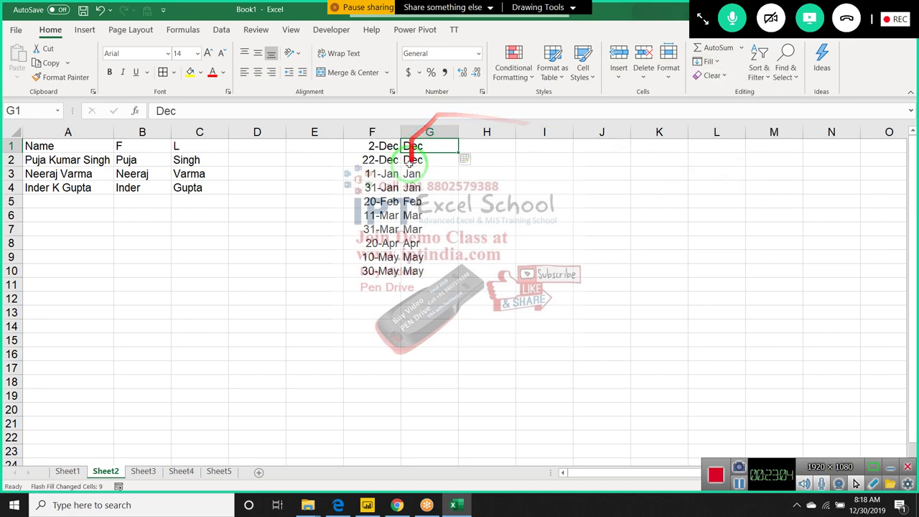
# - Enter 23.36, 52.36, 85.45 and 69.32 into I1:I4
pyautogui.click(567, 148)
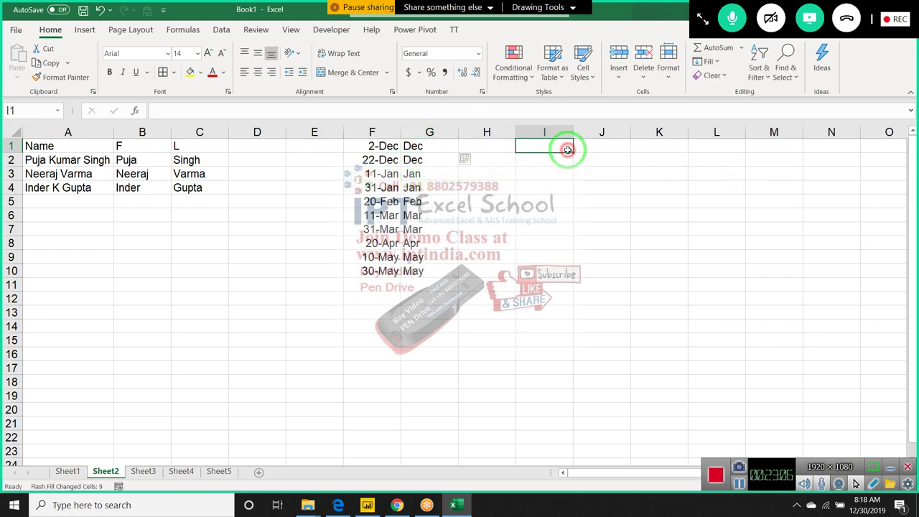
pyautogui.write('23.36')
pyautogui.press('Return')
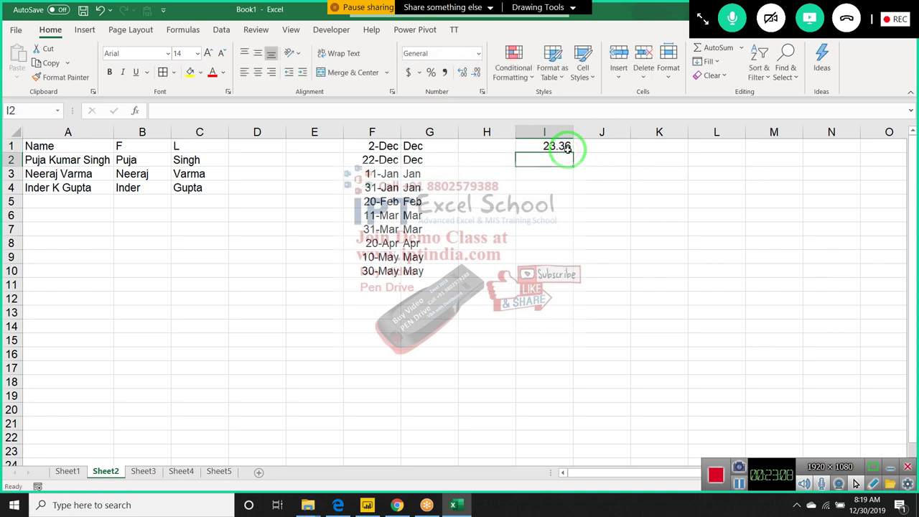
pyautogui.write('52.36')
pyautogui.press('Return')
pyautogui.write('85')
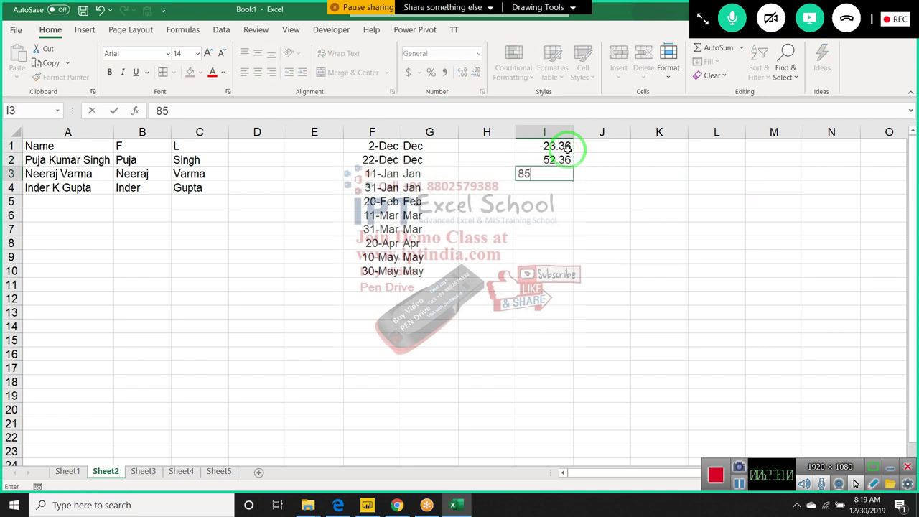
pyautogui.write('.45')
pyautogui.press('Return')
pyautogui.write('69.32')
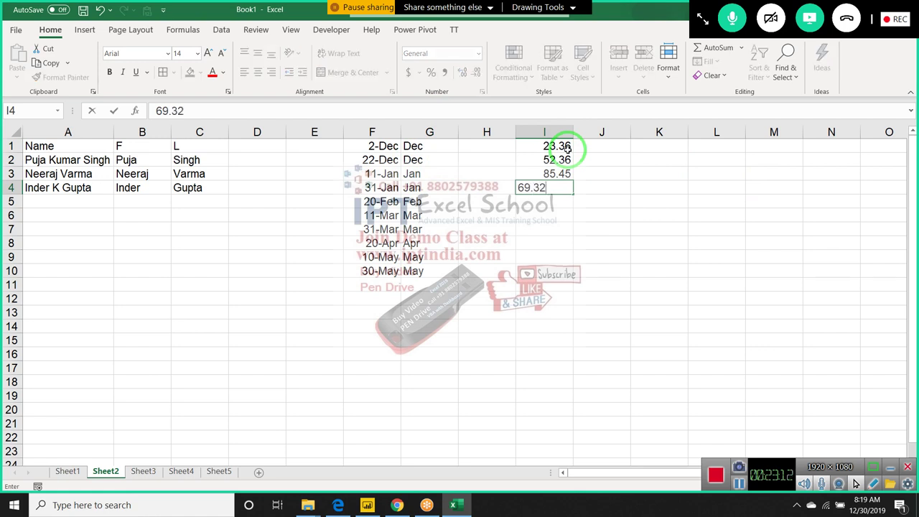
pyautogui.press('Return')
# - Type 0.36 in J1 and Flash Fill the decimal parts 0.36, 0.45 and 0.32 below it
pyautogui.click(609, 187)
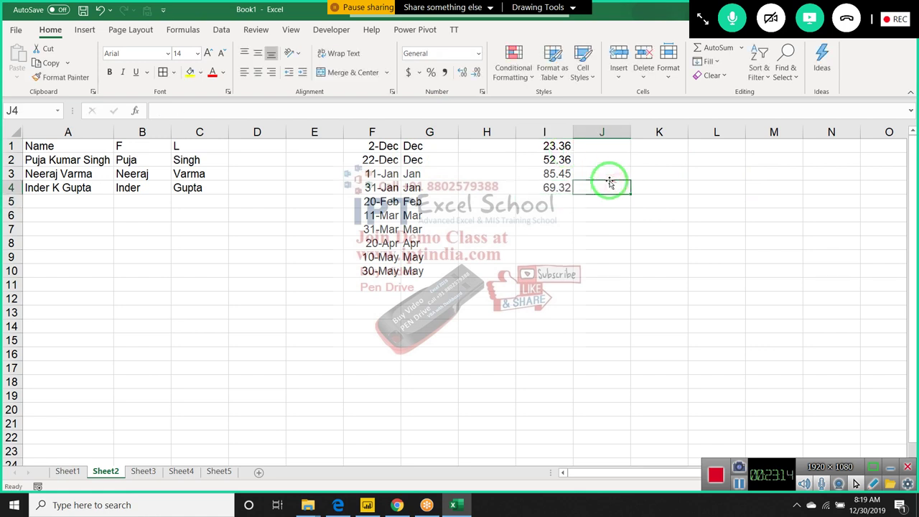
pyautogui.click(610, 146)
pyautogui.write('0')
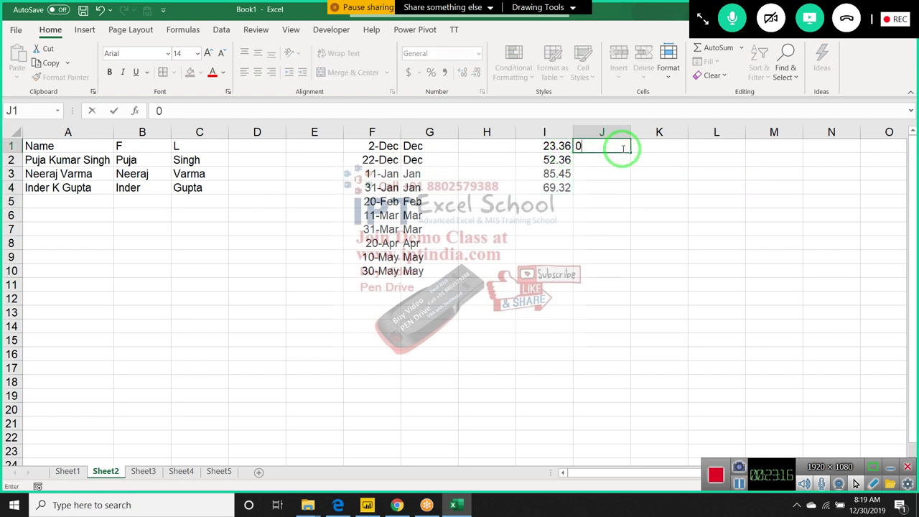
pyautogui.write('.36')
pyautogui.press('Return')
pyautogui.click(620, 148)
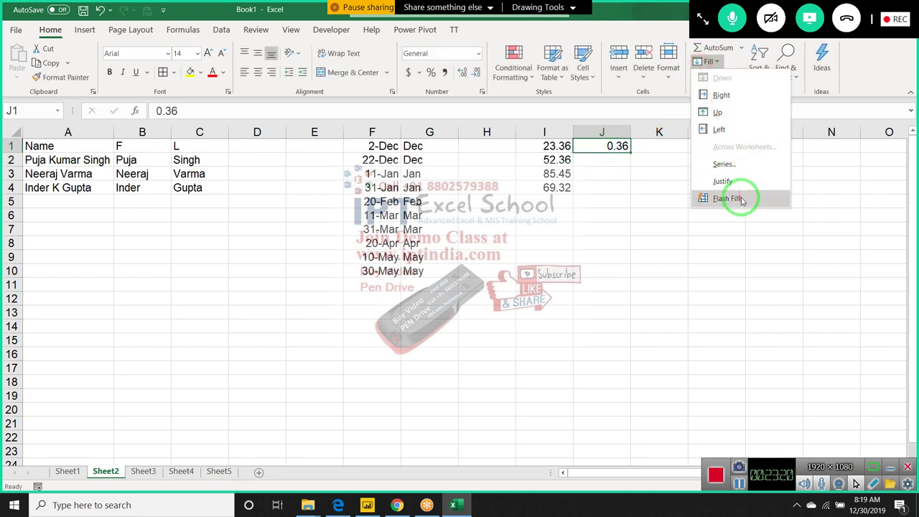
pyautogui.click(739, 198)
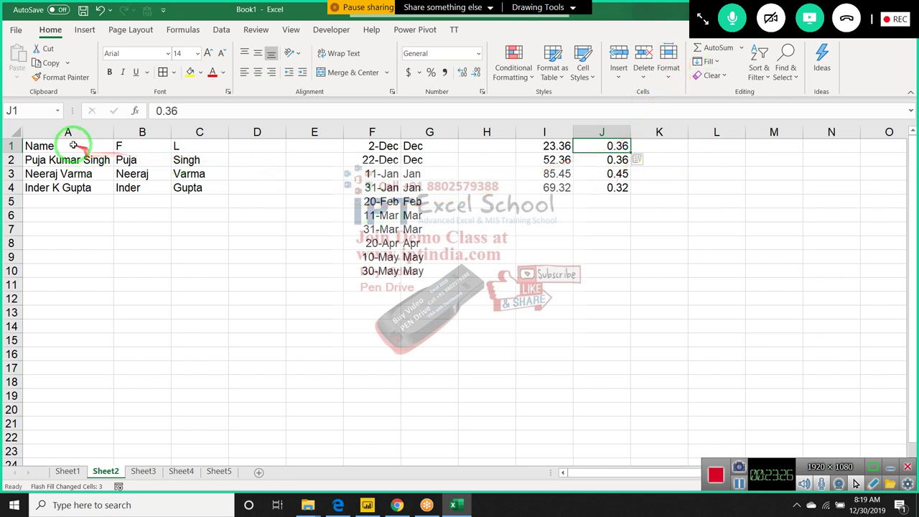
pyautogui.moveTo(73, 145); pyautogui.dragTo(181, 185)
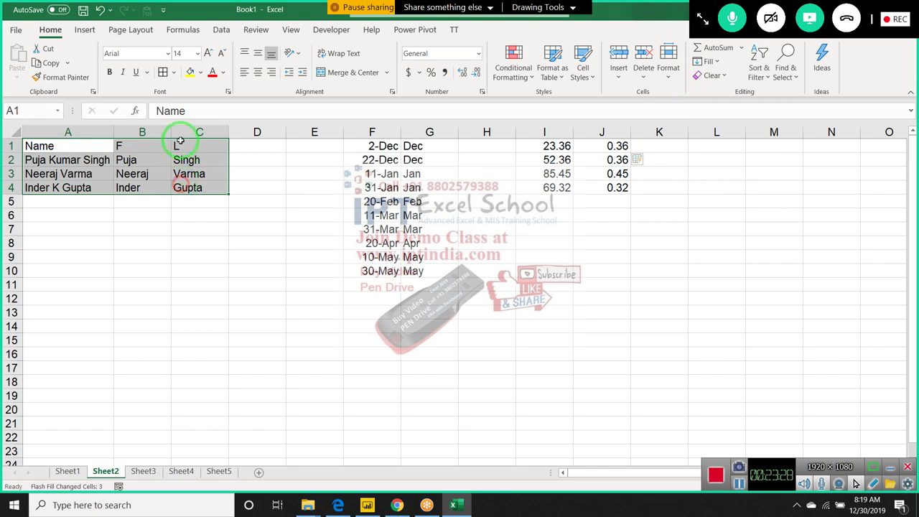
pyautogui.click(190, 72)
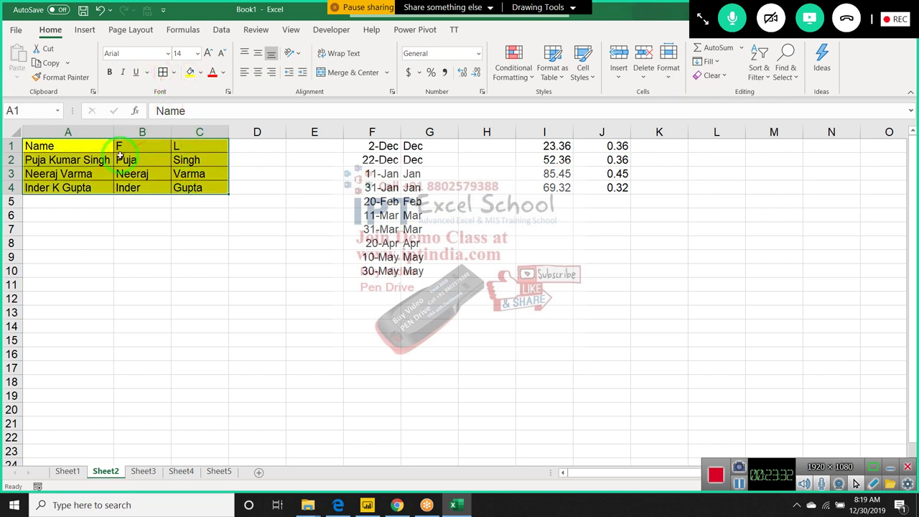
pyautogui.click(133, 214)
pyautogui.click(61, 146)
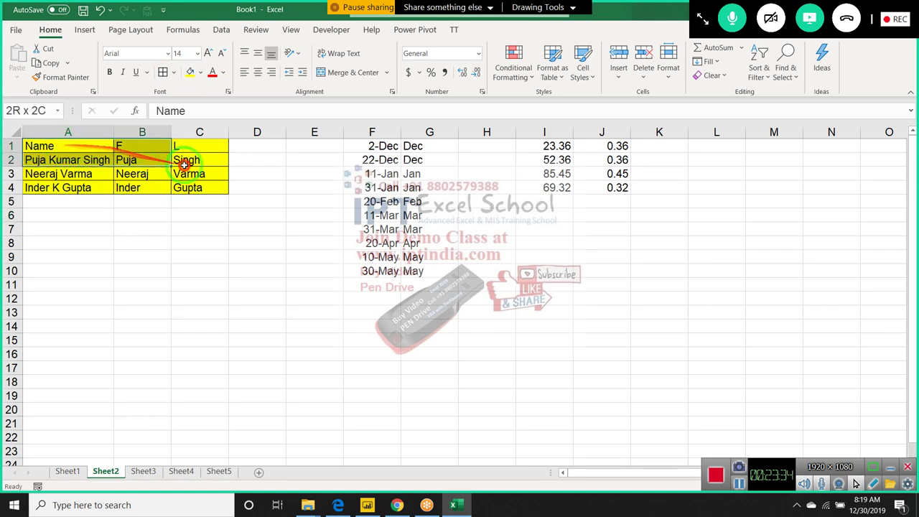
pyautogui.moveTo(61, 145); pyautogui.dragTo(219, 186)
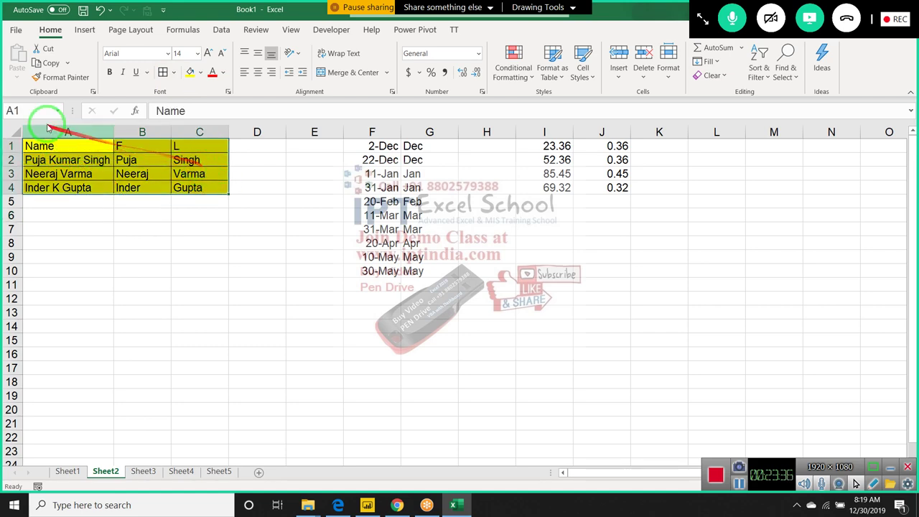
pyautogui.moveTo(54, 132); pyautogui.dragTo(186, 147)
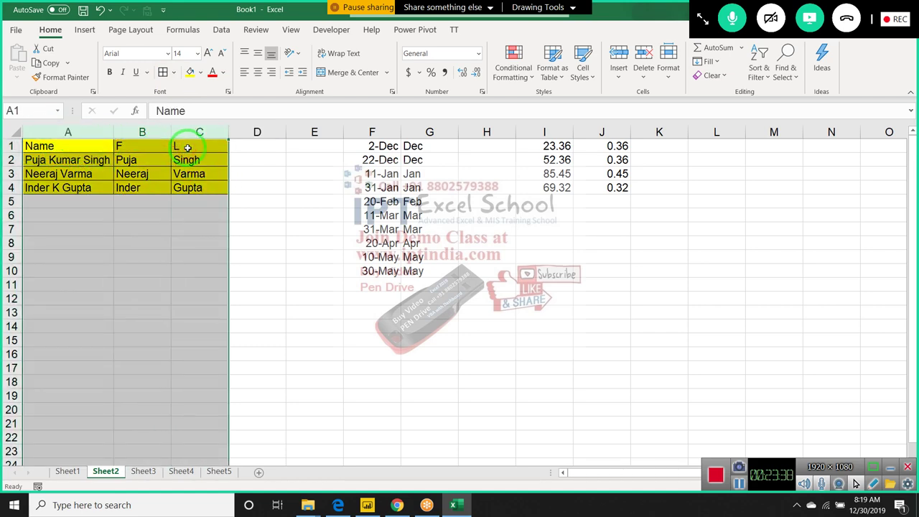
pyautogui.hotkey('ctrl', '-')
pyautogui.hotkey('ctrl', 'z')
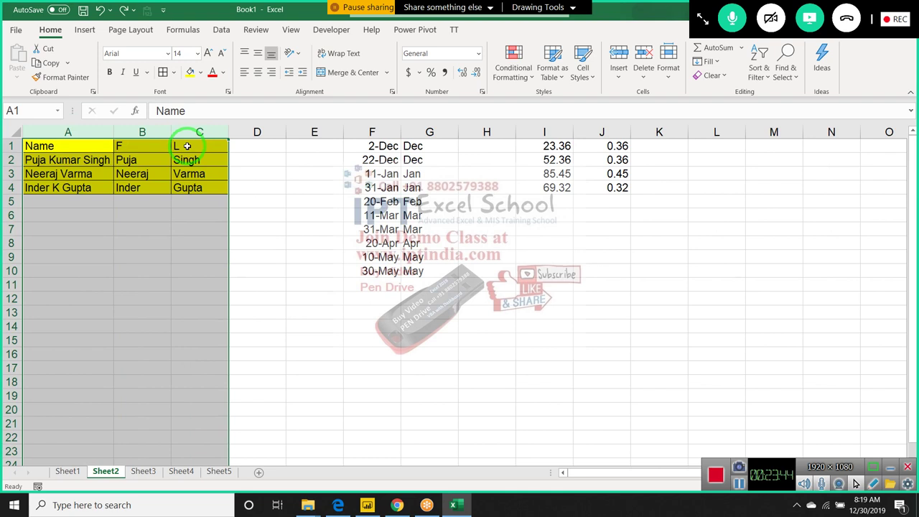
pyautogui.click(256, 201)
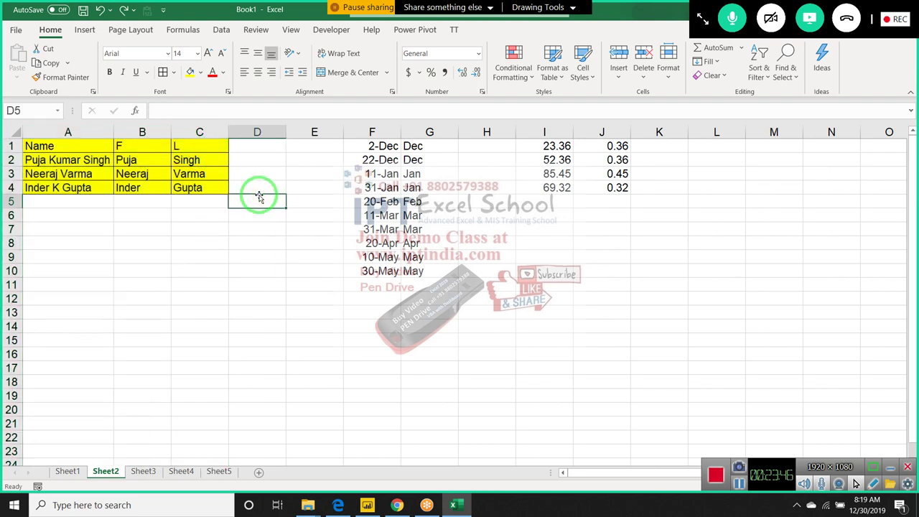
# - Enter =A1 in D5 so it shows Name, then inspect the data in columns A–C
pyautogui.write('=')
pyautogui.click(25, 146)
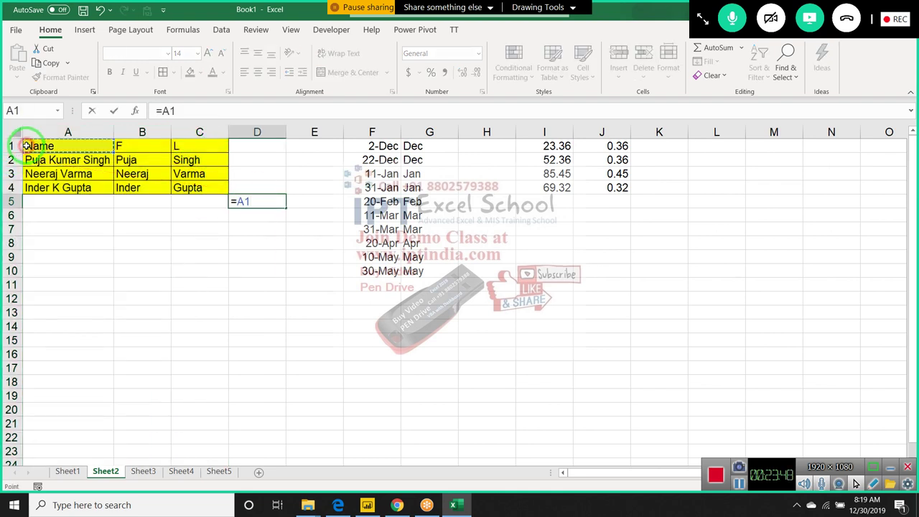
pyautogui.press('Return')
pyautogui.click(72, 133)
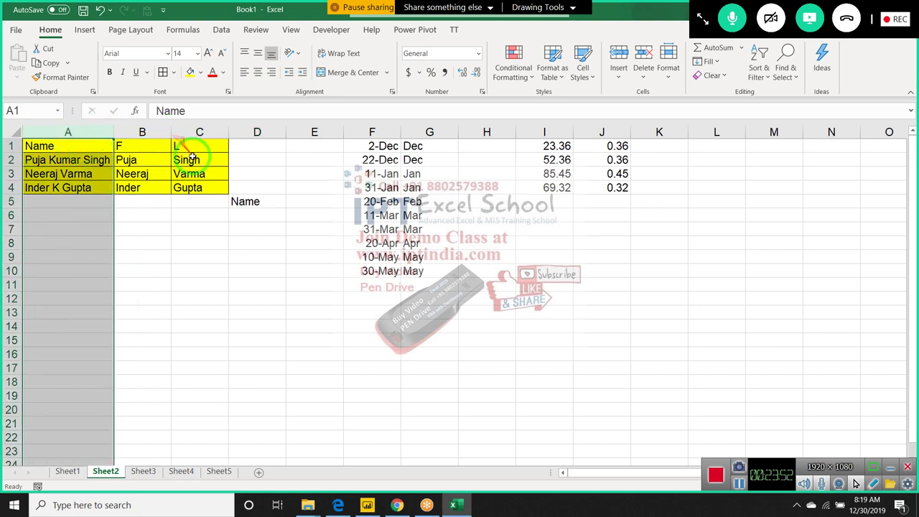
pyautogui.click(203, 158)
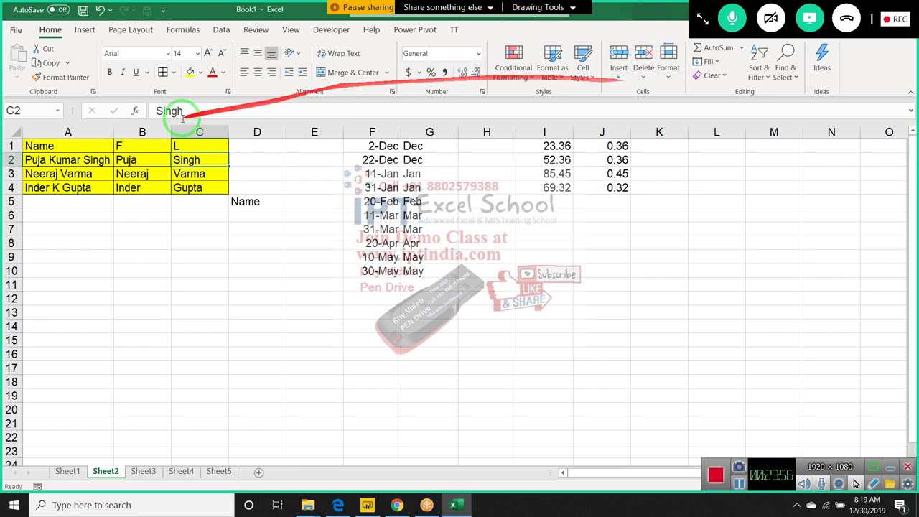
pyautogui.click(75, 174)
pyautogui.moveTo(68, 132); pyautogui.dragTo(199, 133)
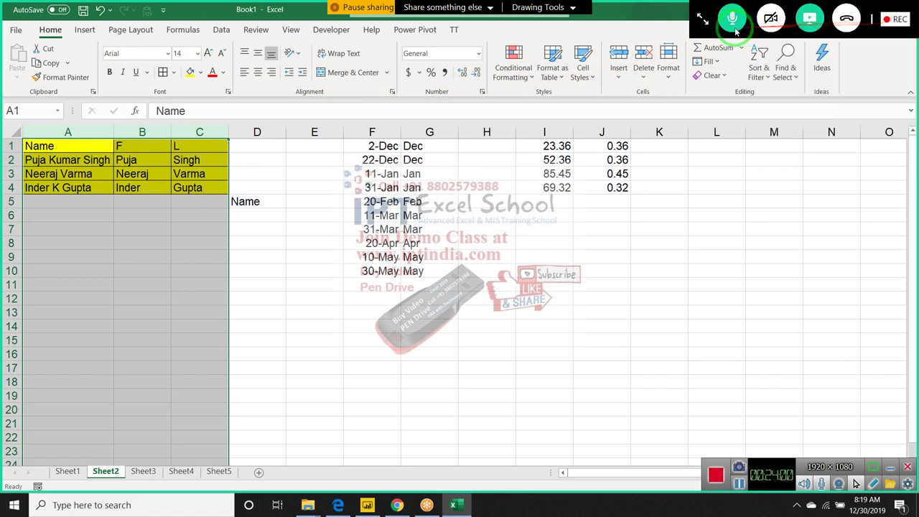
pyautogui.click(704, 21)
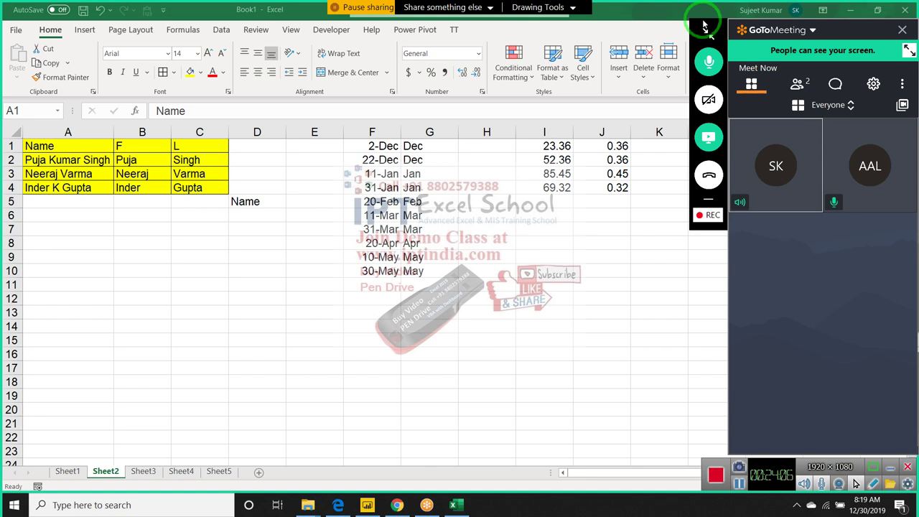
pyautogui.click(438, 204)
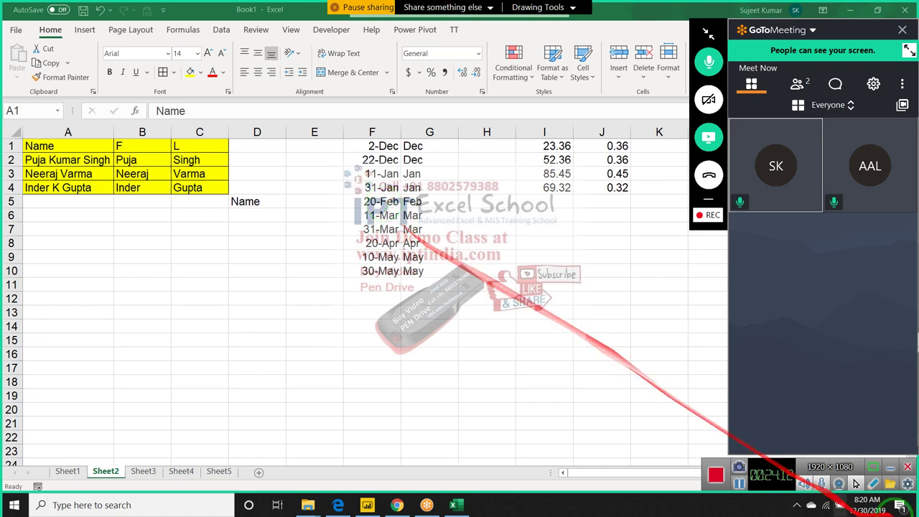
pyautogui.click(221, 259)
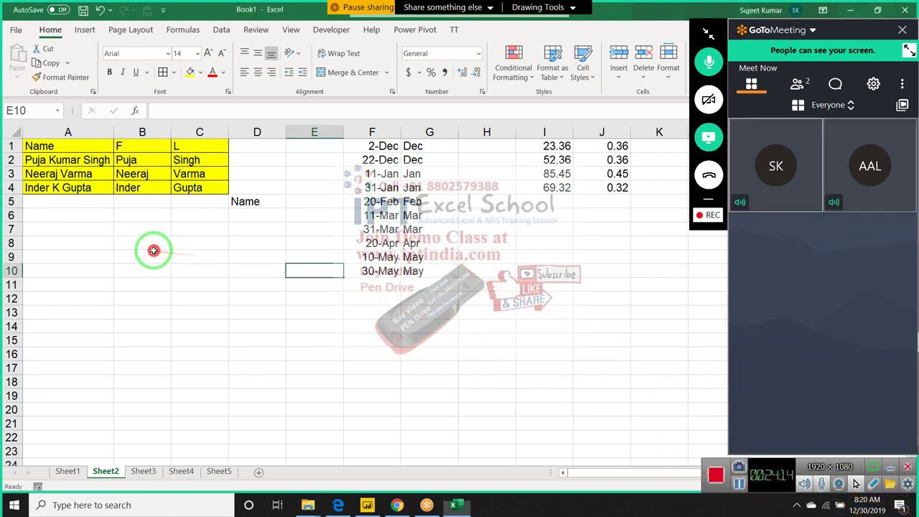
pyautogui.moveTo(33, 143); pyautogui.dragTo(213, 193)
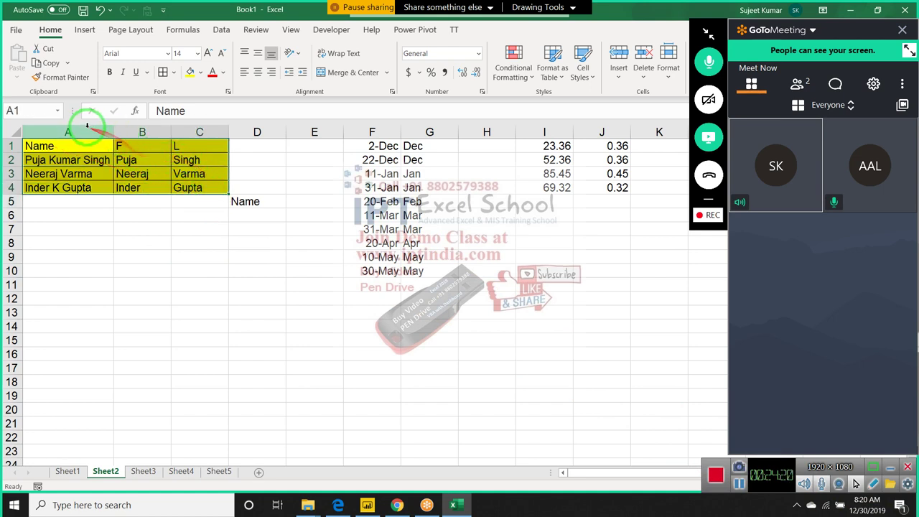
pyautogui.moveTo(82, 132); pyautogui.dragTo(214, 143)
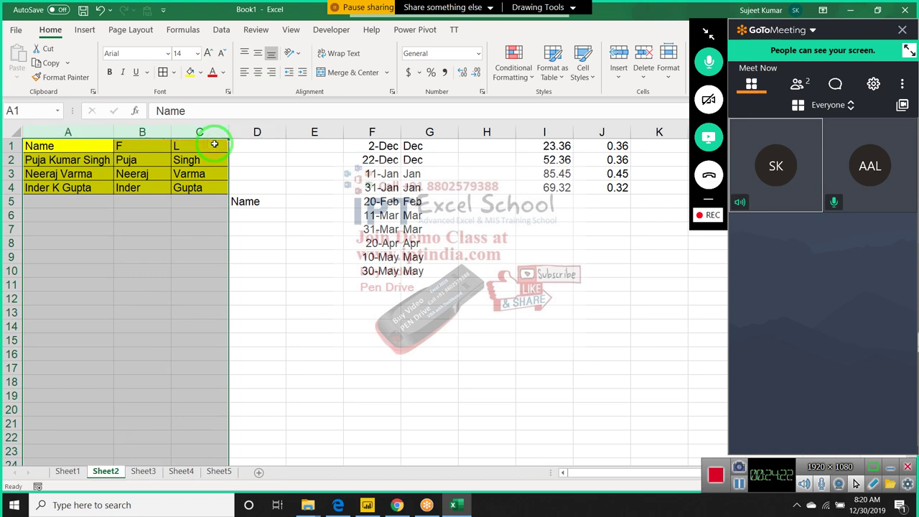
pyautogui.hotkey('ctrl', '-')
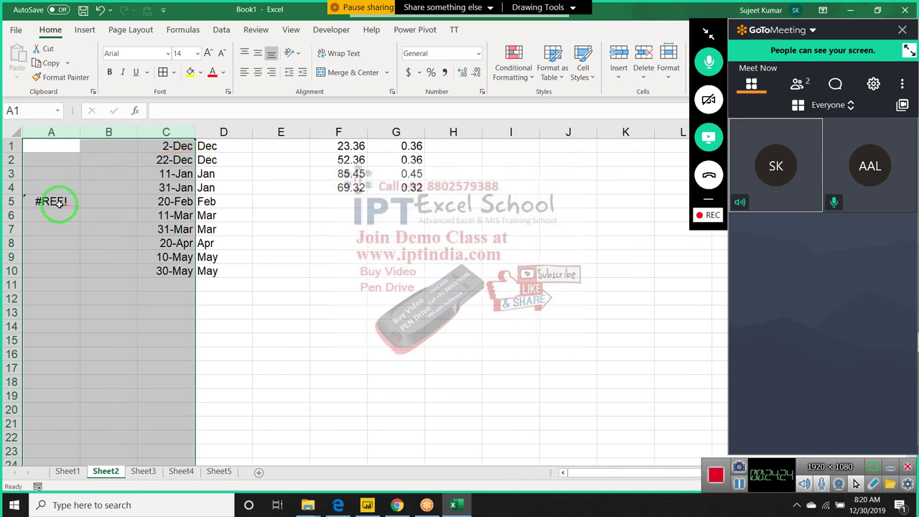
pyautogui.click(60, 202)
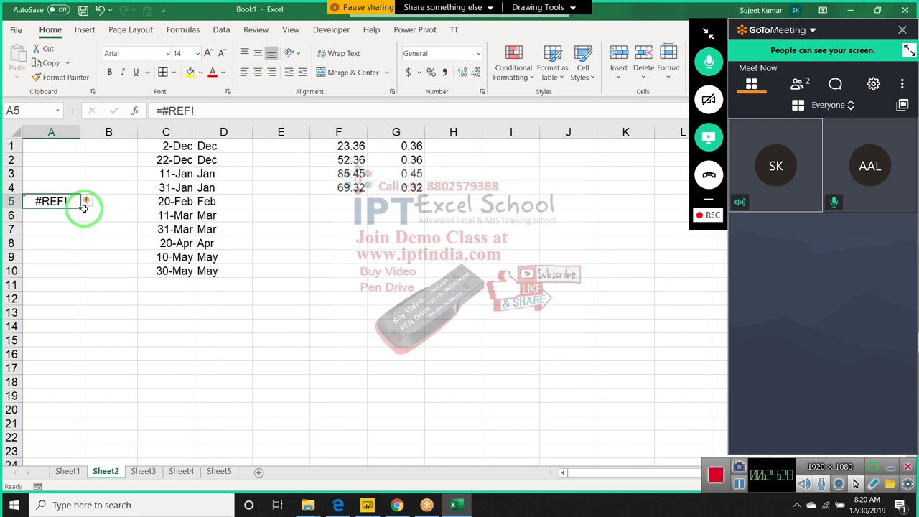
pyautogui.hotkey('ctrl', 'z')
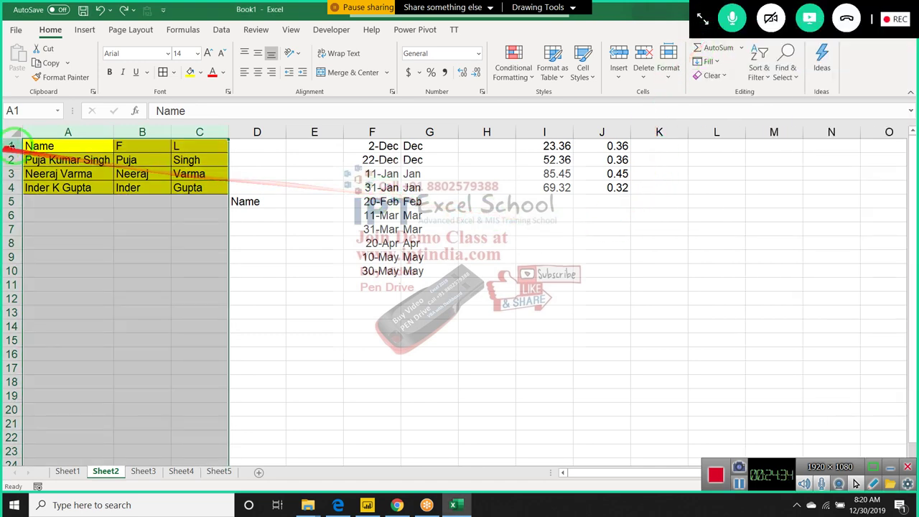
pyautogui.moveTo(122, 187)
pyautogui.mouseDown()
pyautogui.moveTo(40, 146)
pyautogui.moveTo(189, 187)
pyautogui.mouseUp()
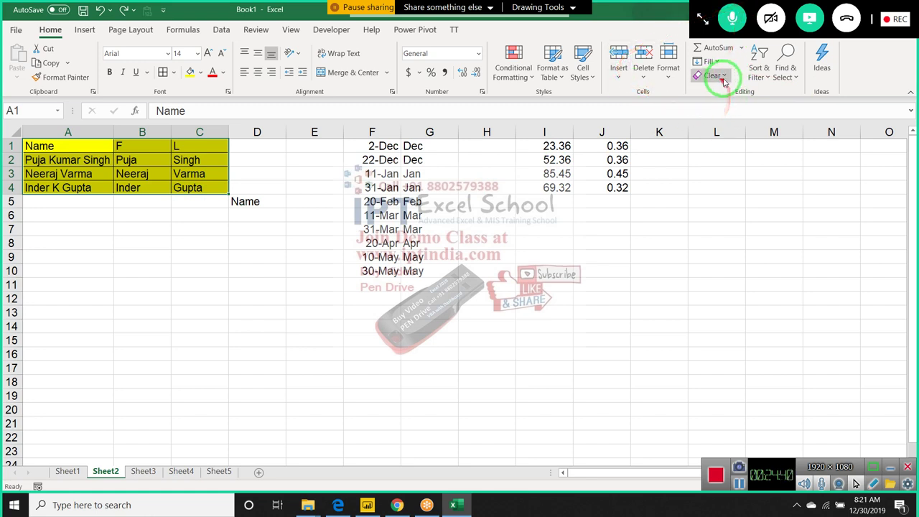
pyautogui.click(715, 76)
pyautogui.click(722, 94)
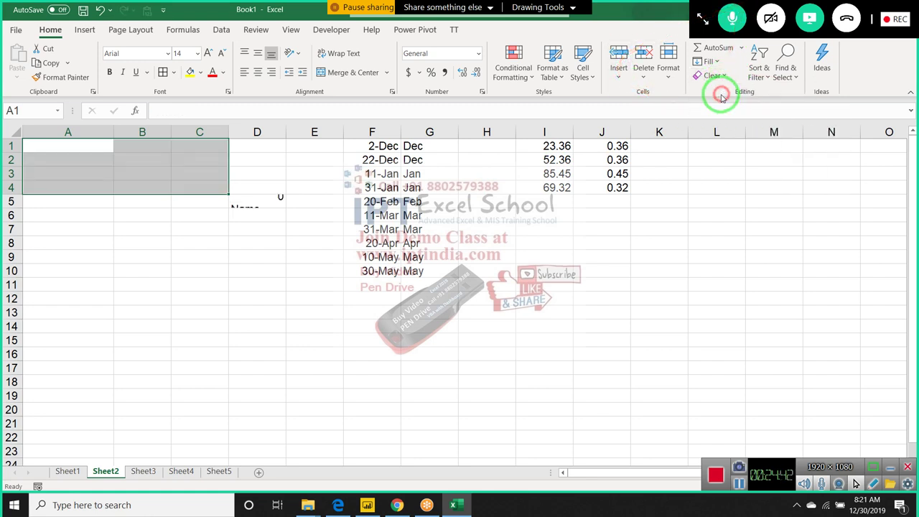
pyautogui.hotkey('ctrl', 'z')
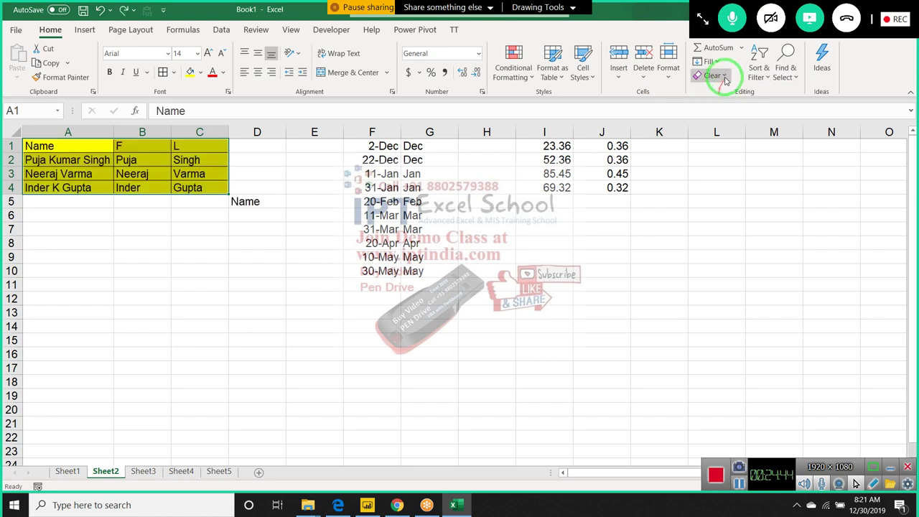
pyautogui.click(718, 76)
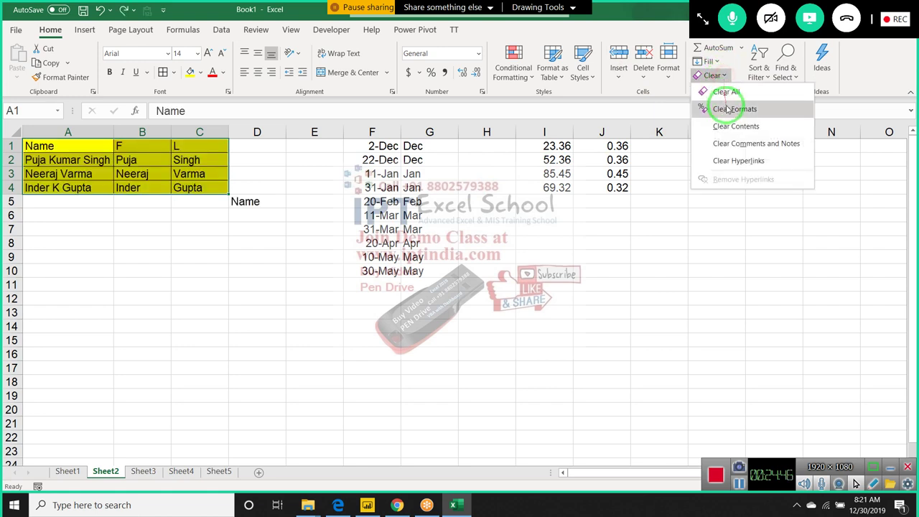
pyautogui.click(729, 108)
pyautogui.hotkey('ctrl', 'z')
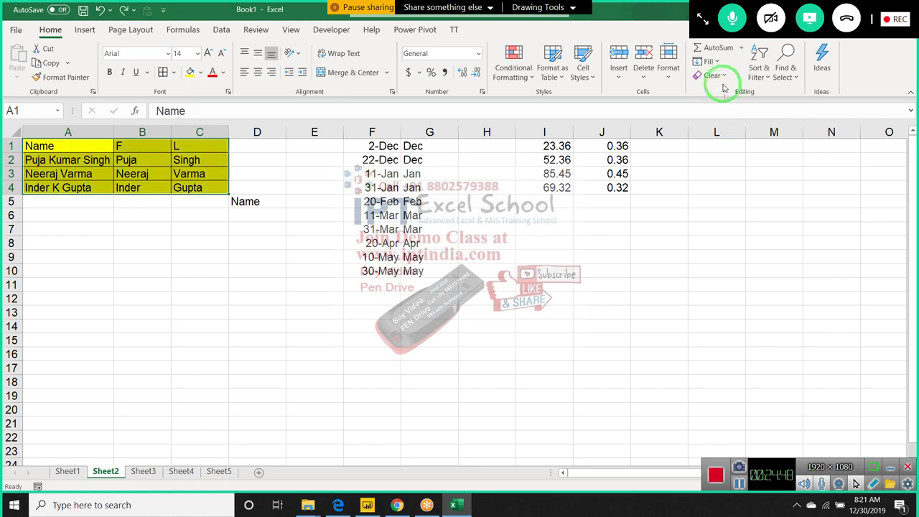
pyautogui.click(714, 75)
pyautogui.click(736, 127)
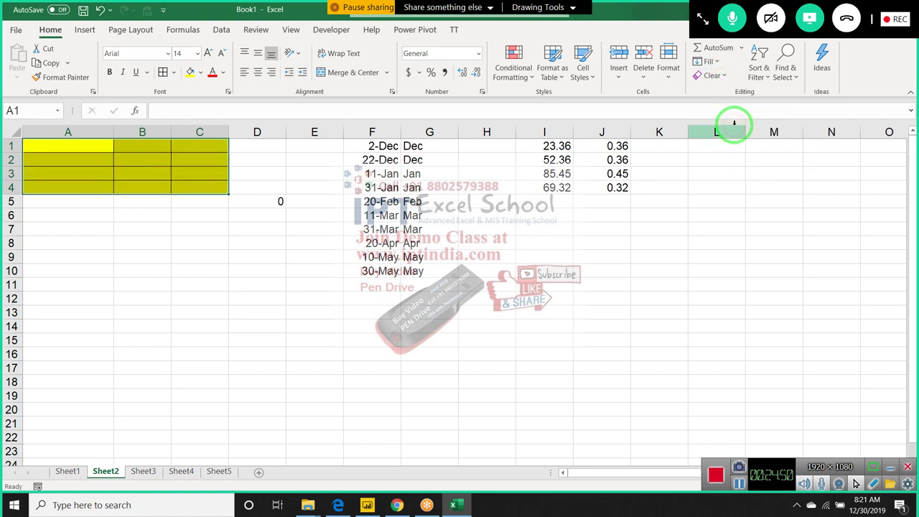
pyautogui.hotkey('ctrl', 'z')
pyautogui.click(713, 75)
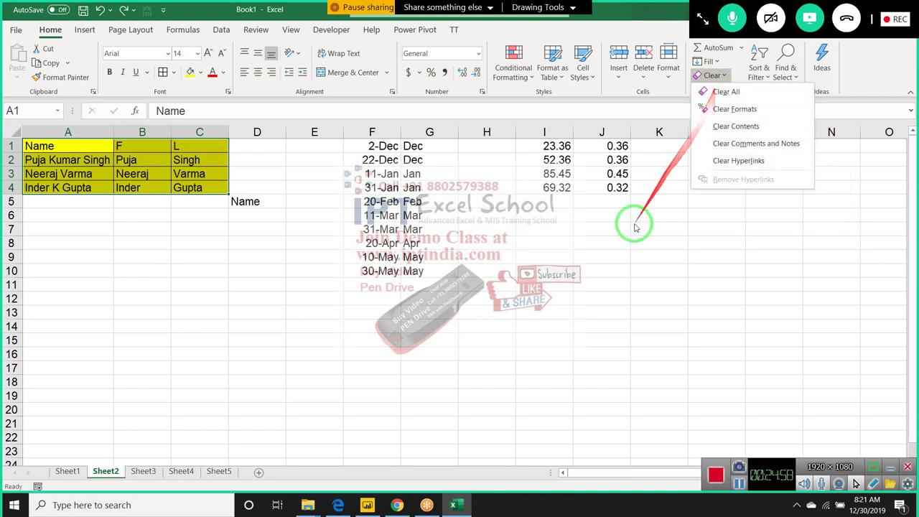
# - Dismiss the Clear options unchanged and look through the Home tab's Fill menu without choosing anything
pyautogui.click(619, 248)
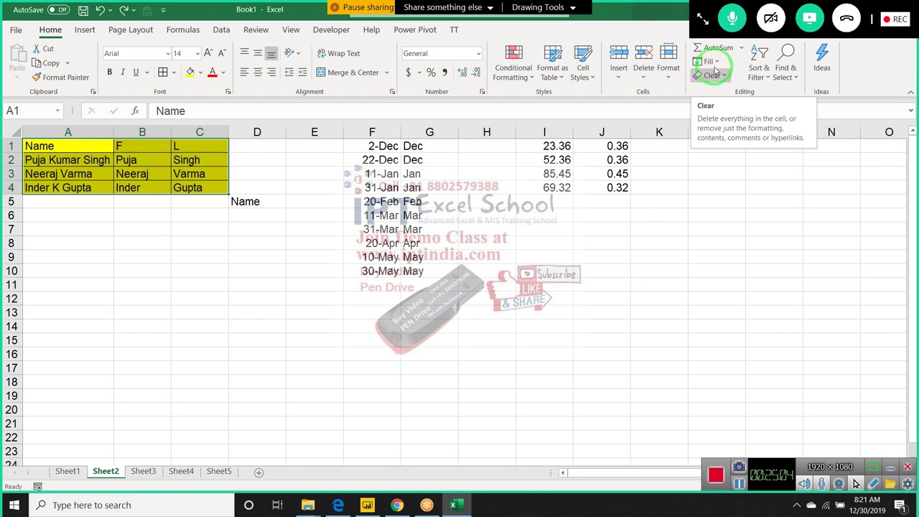
pyautogui.click(716, 62)
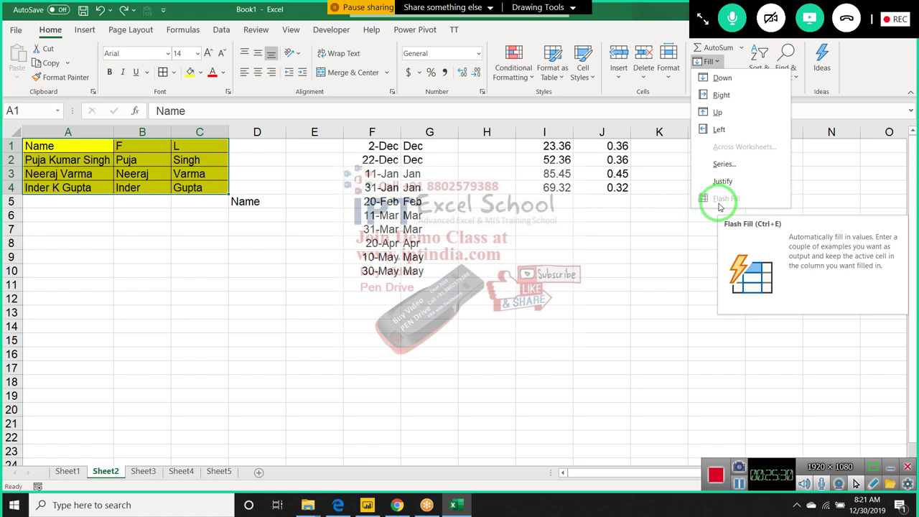
pyautogui.click(621, 225)
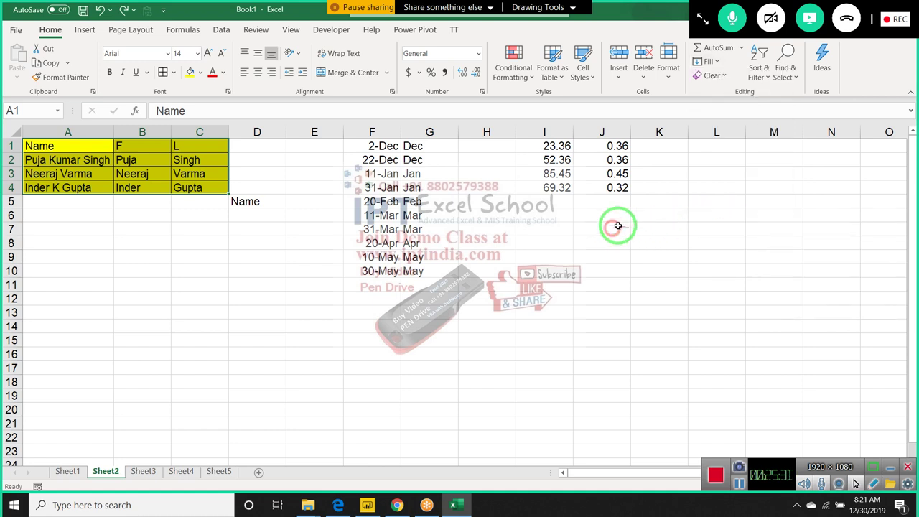
# - Look over the Sort & Filter options, then minimise Excel with Windows+D to show the desktop
pyautogui.click(769, 74)
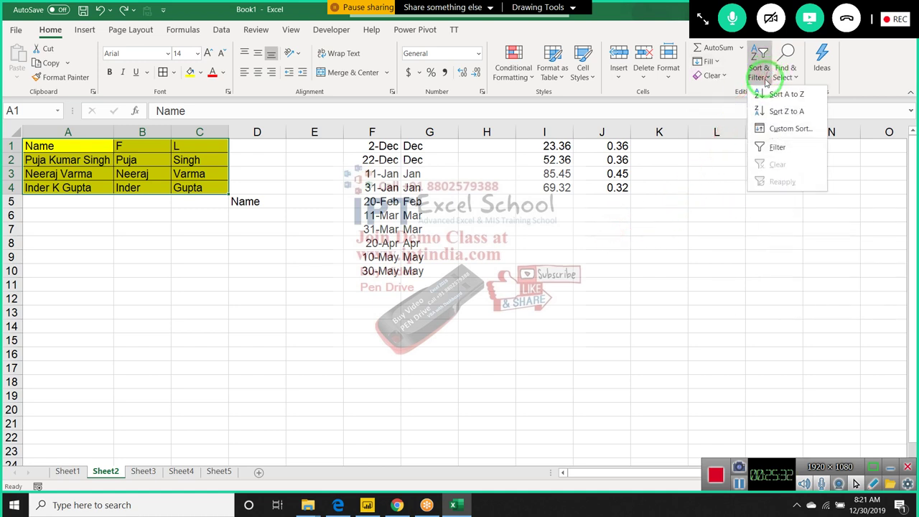
pyautogui.click(658, 218)
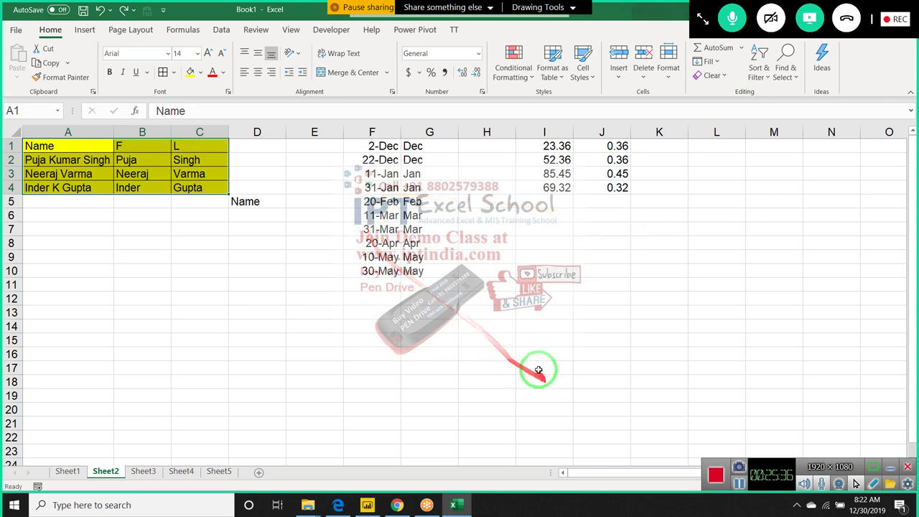
pyautogui.press('super+d')
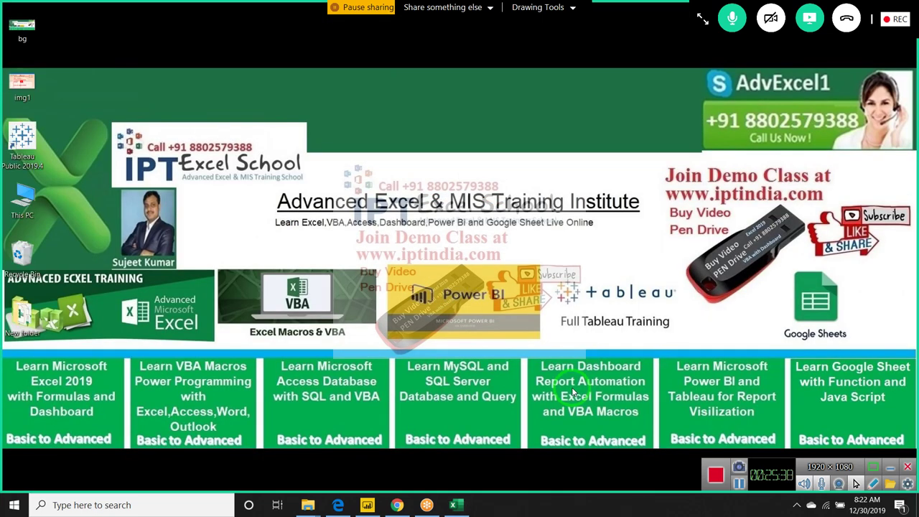